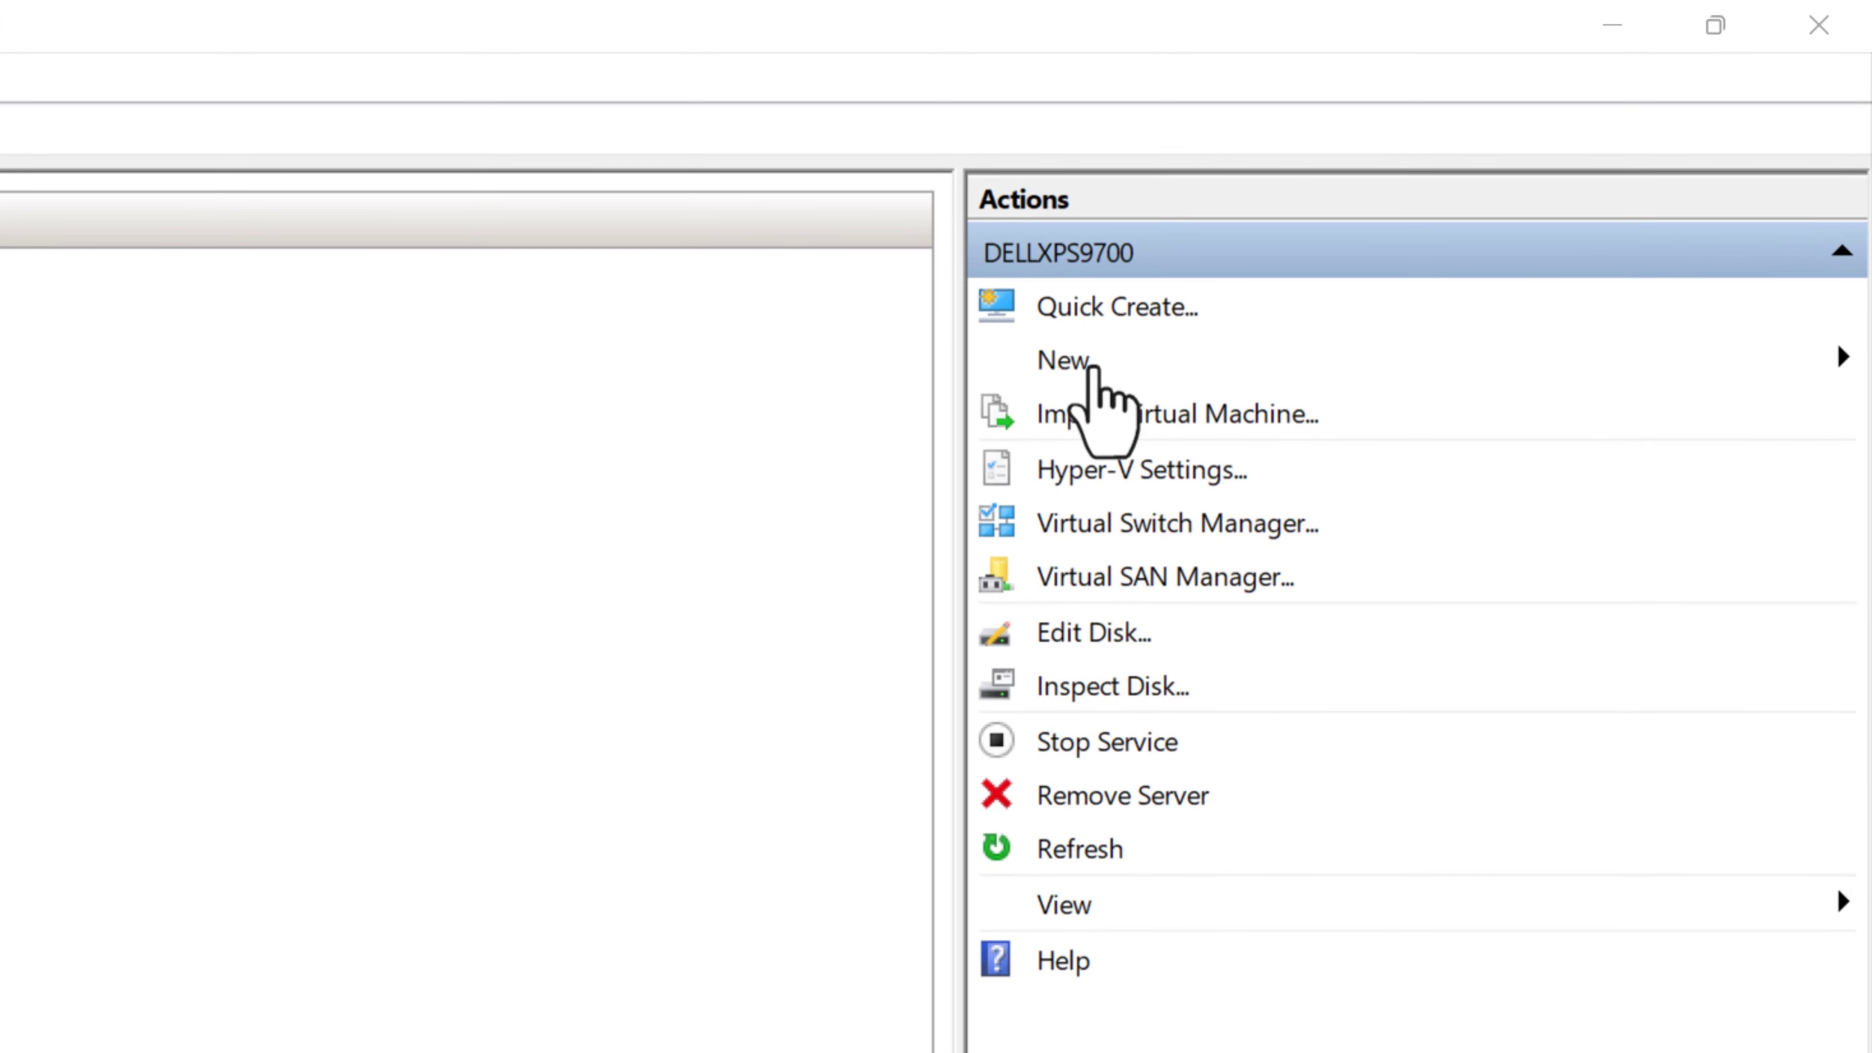
# - Start a new virtual machine and name it for the Windows 11 master disk
pyautogui.click(1080, 355)
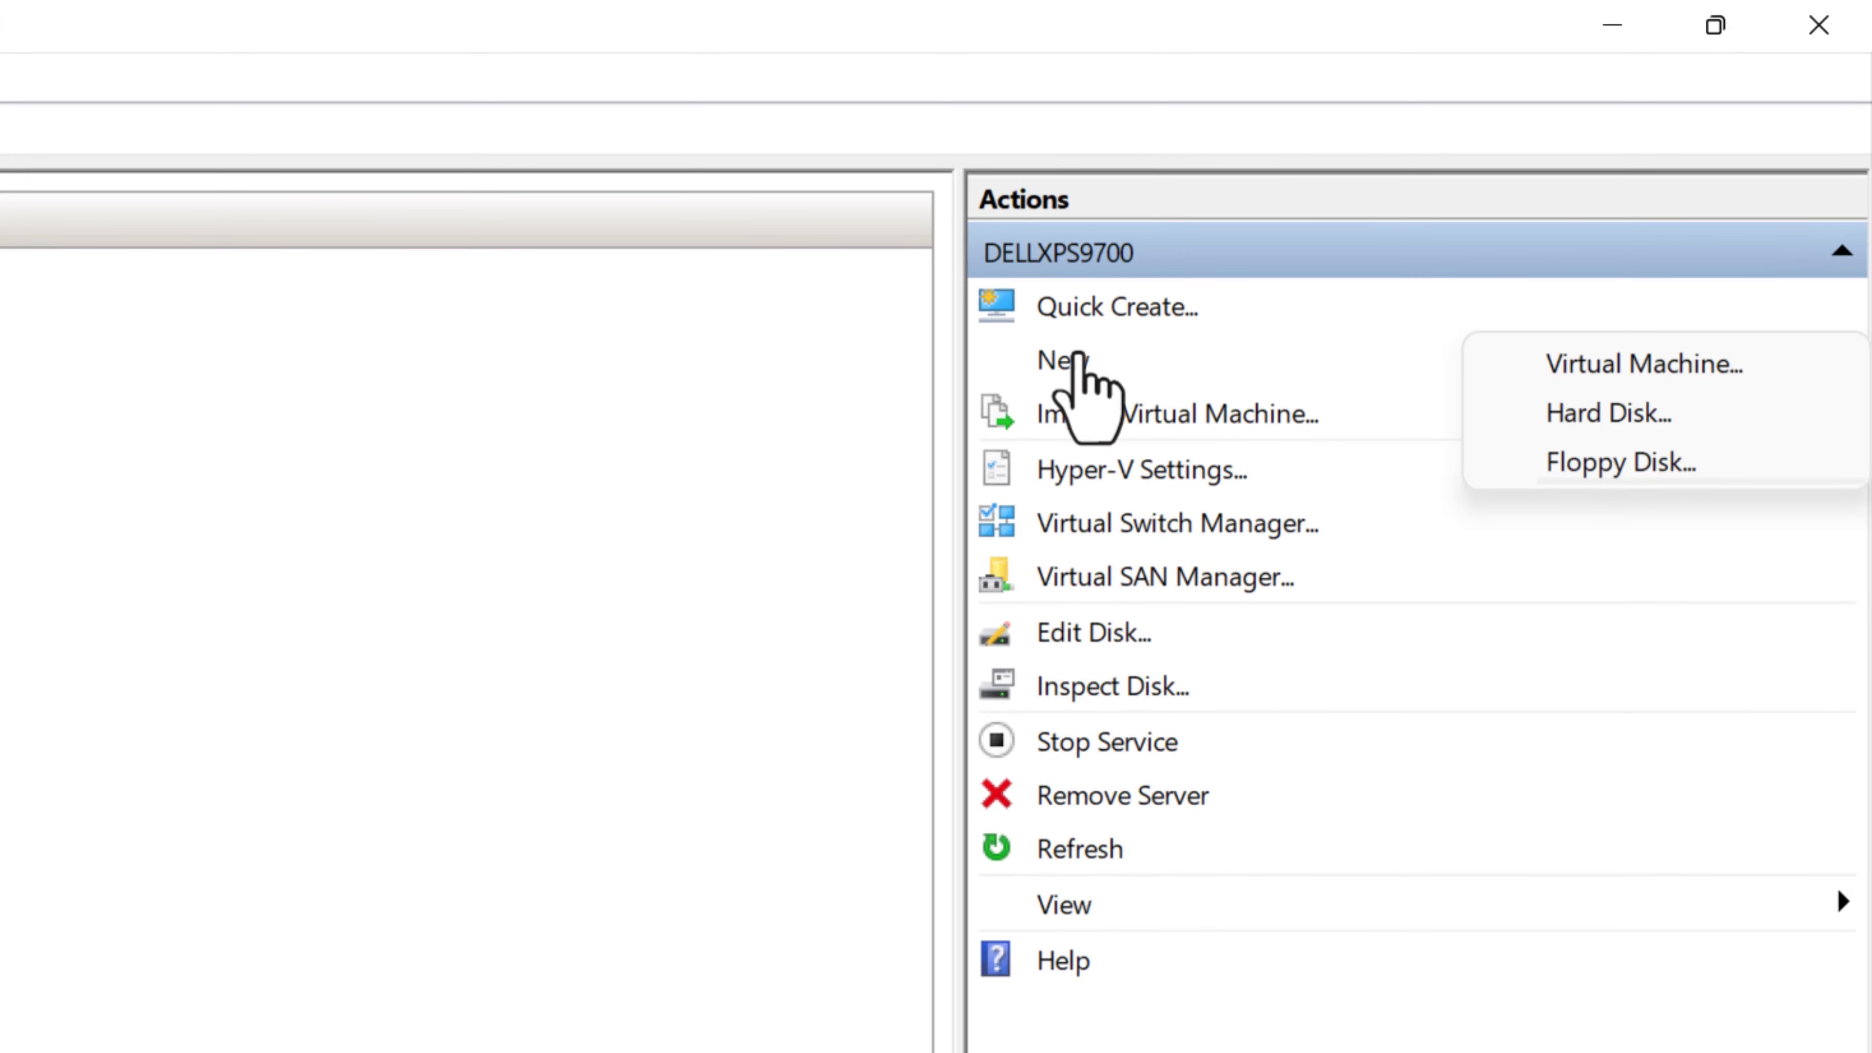
pyautogui.click(1619, 367)
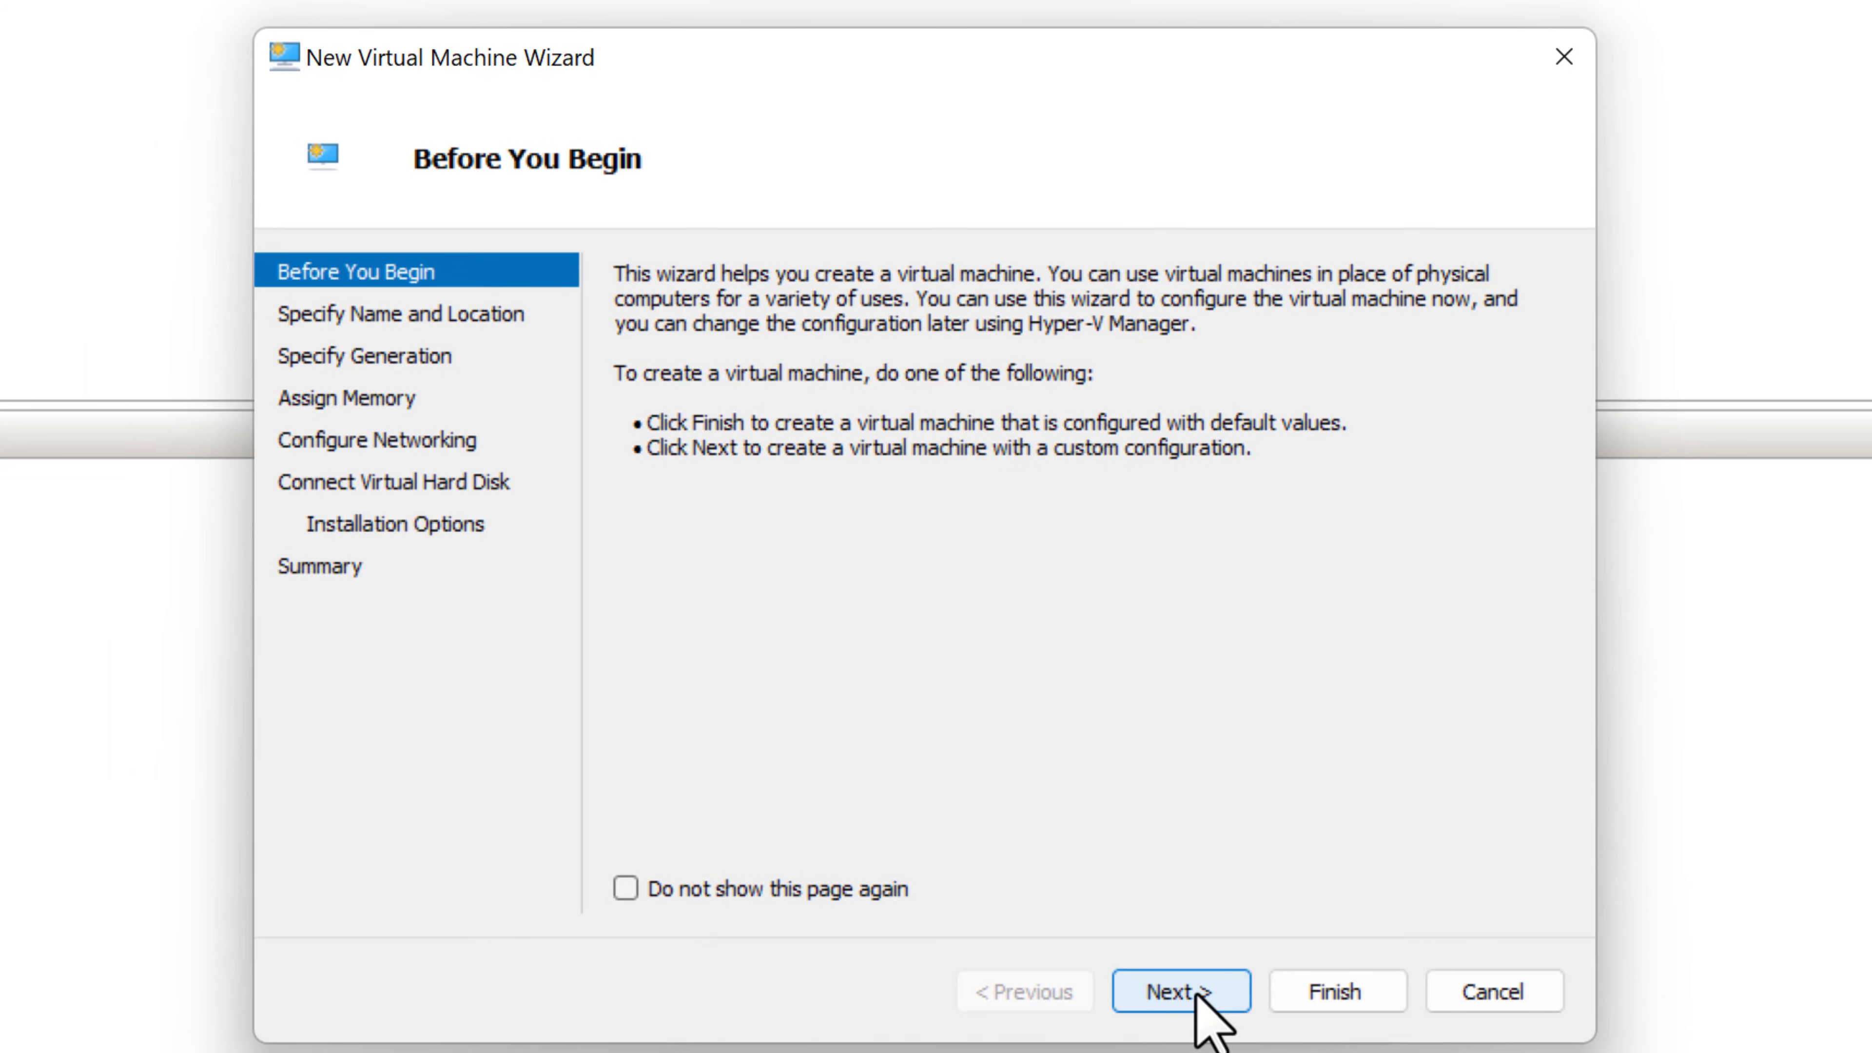
pyautogui.click(1196, 989)
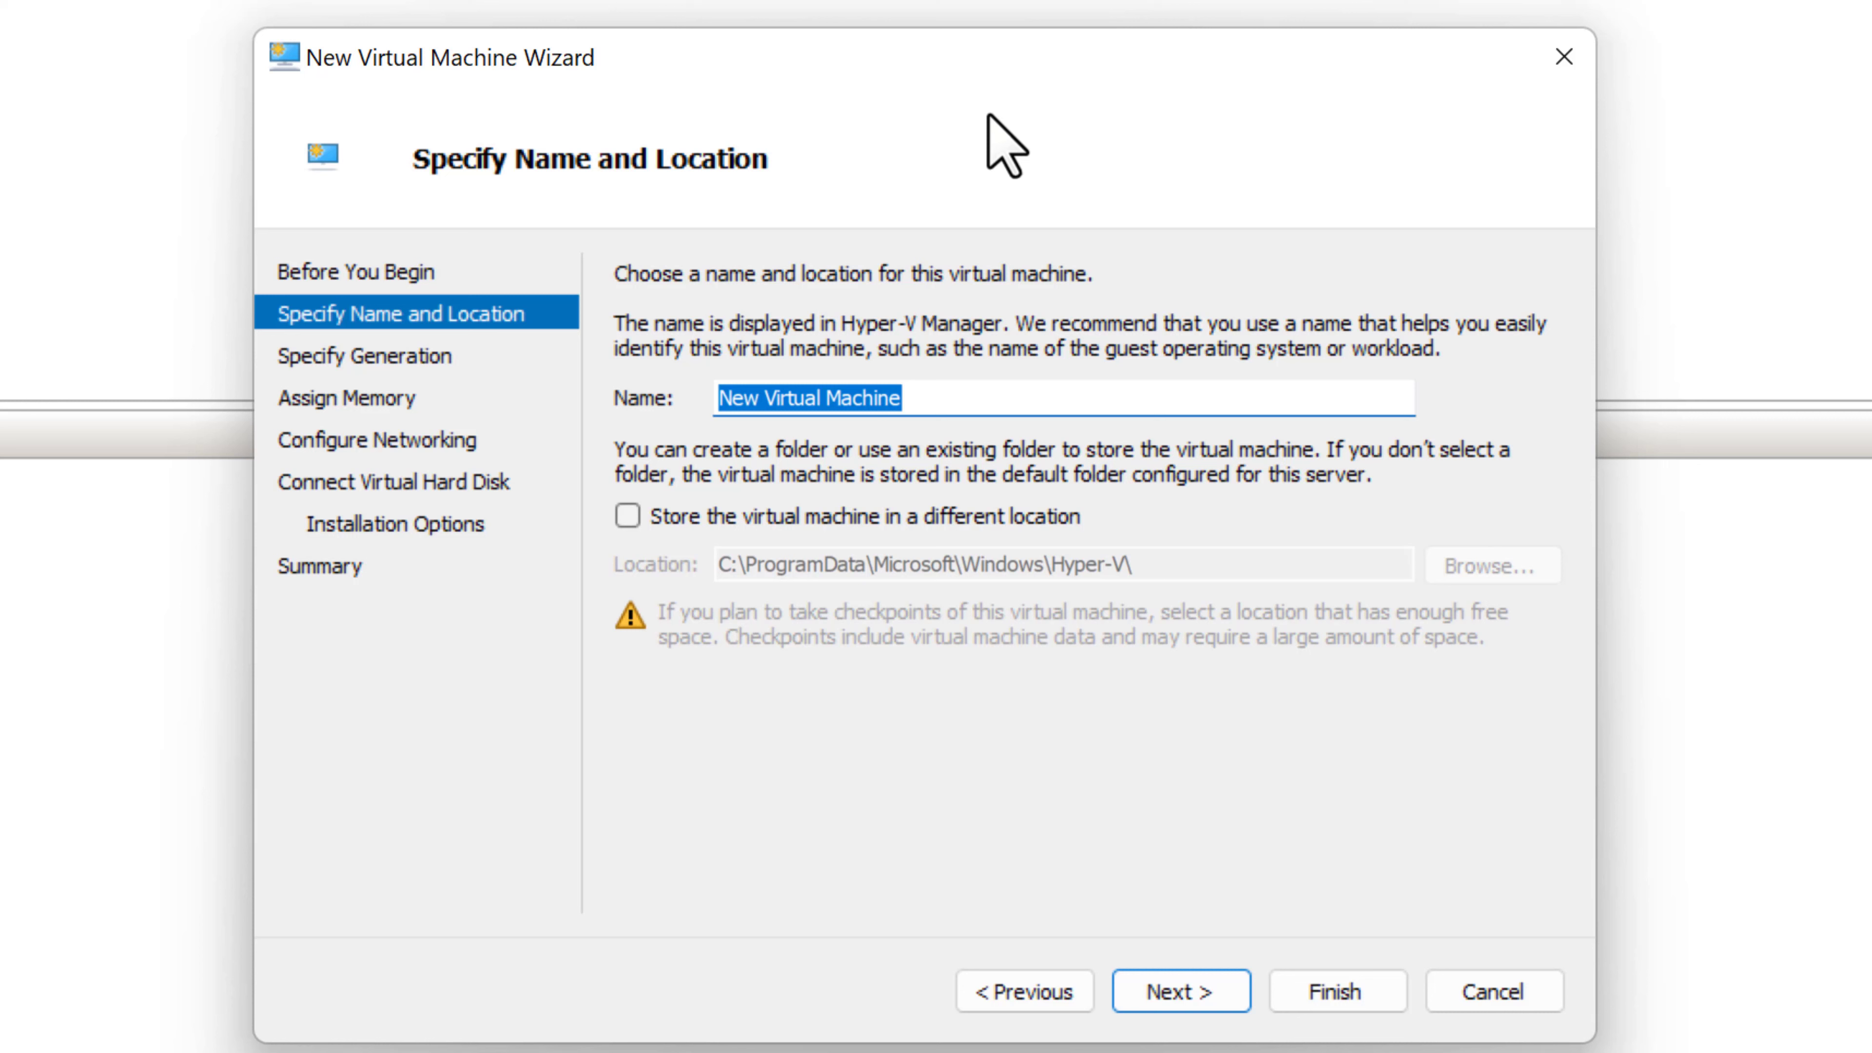
pyautogui.write('E')
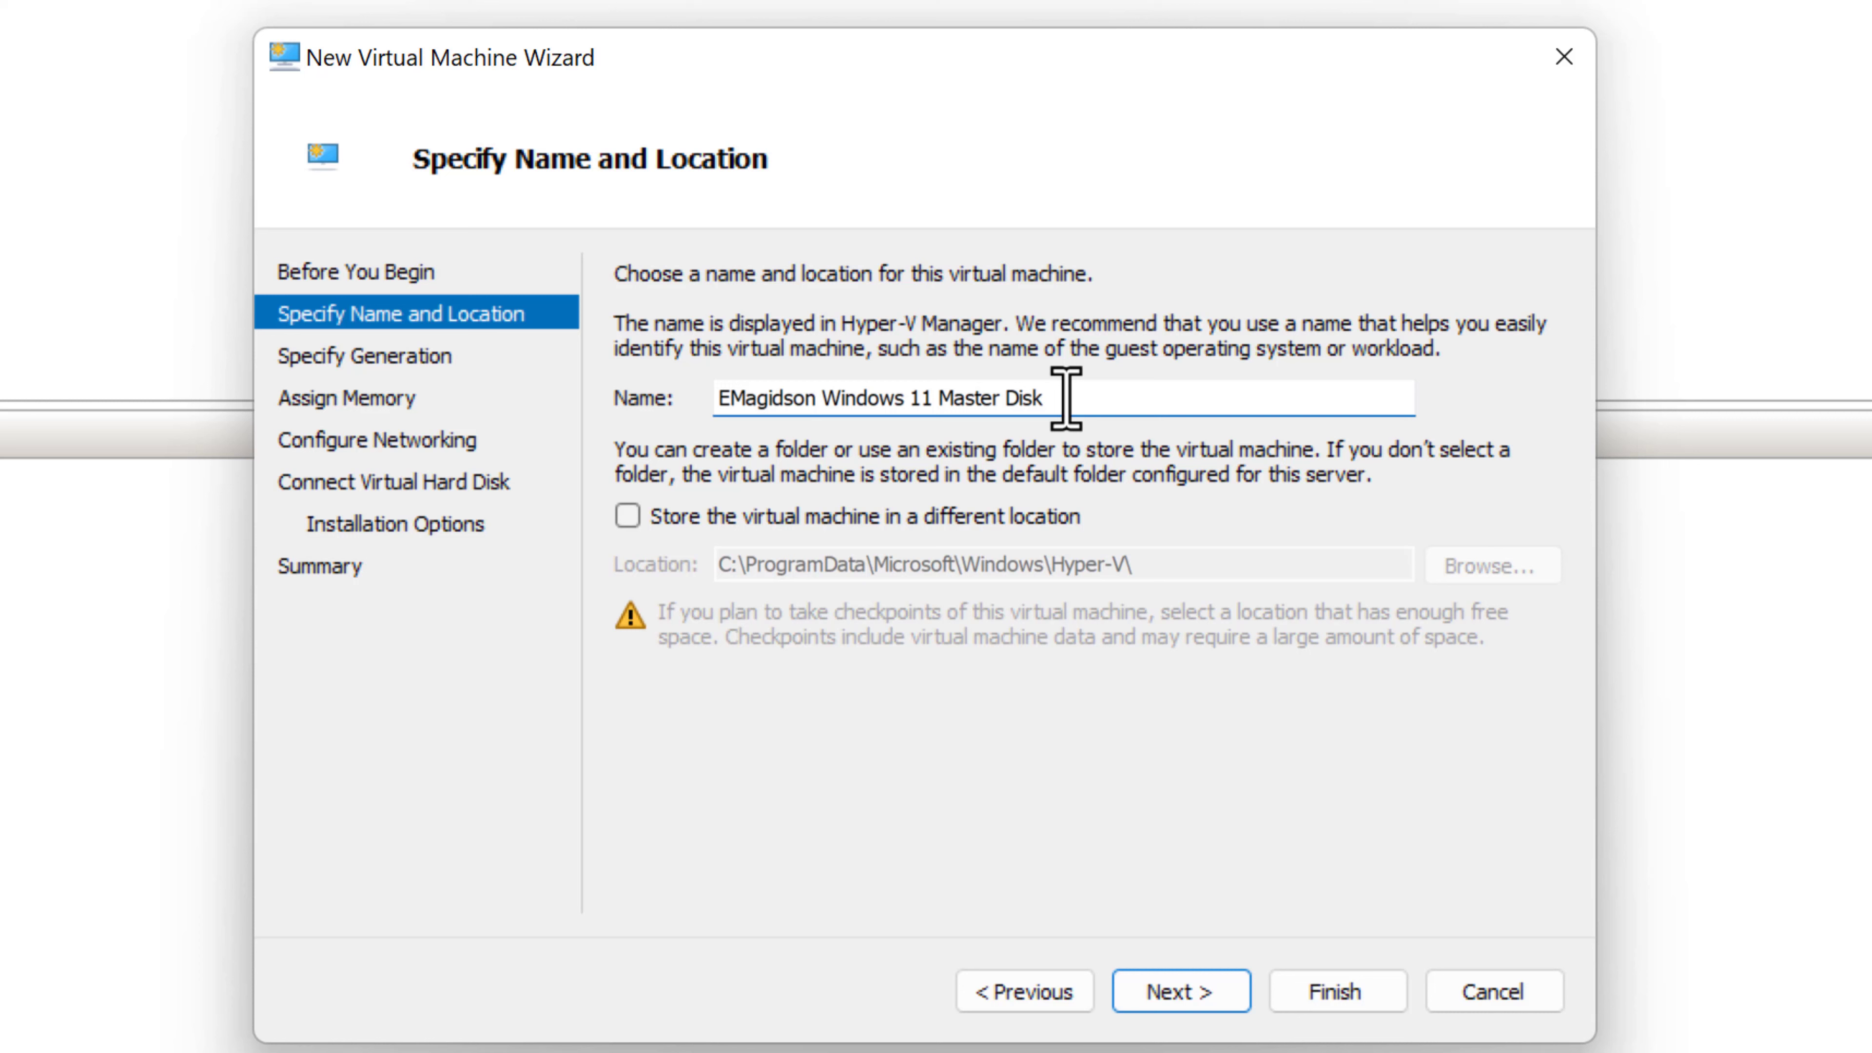
# - Store the VM in a different location: D:\Virtual Machines
pyautogui.click(629, 520)
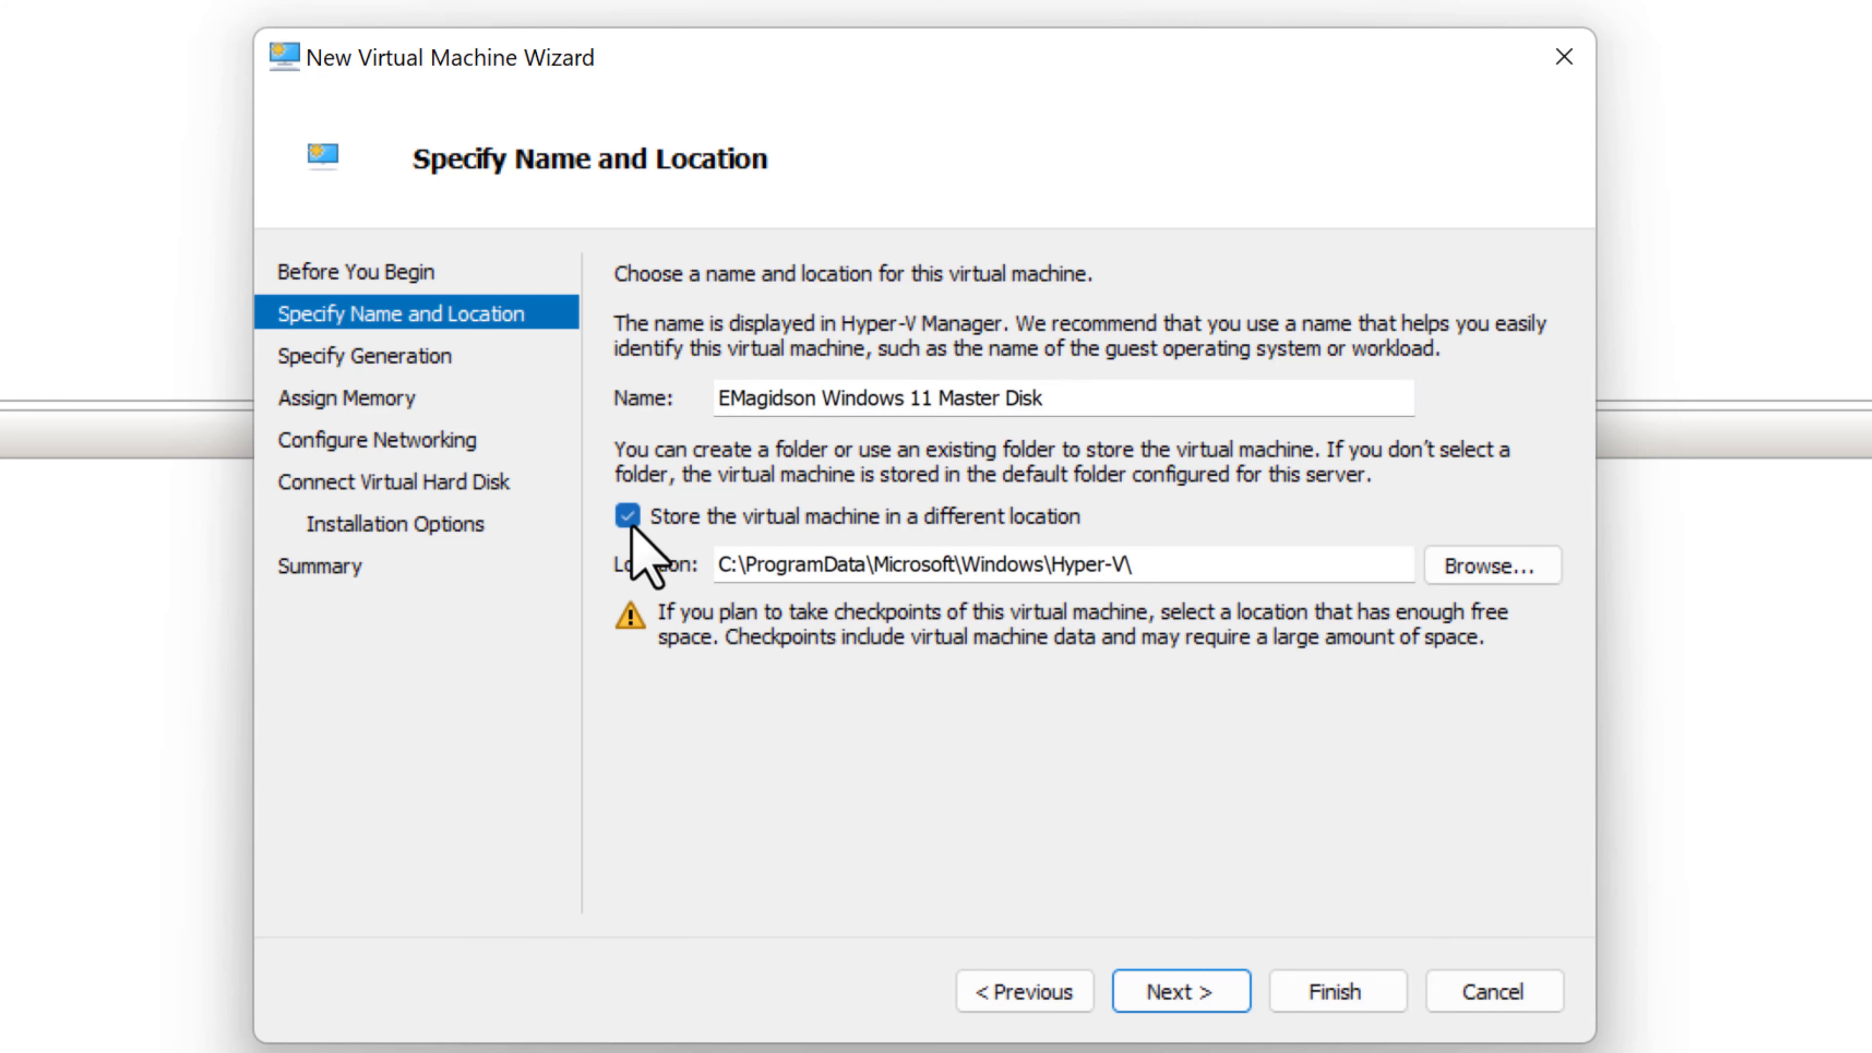
pyautogui.click(1476, 569)
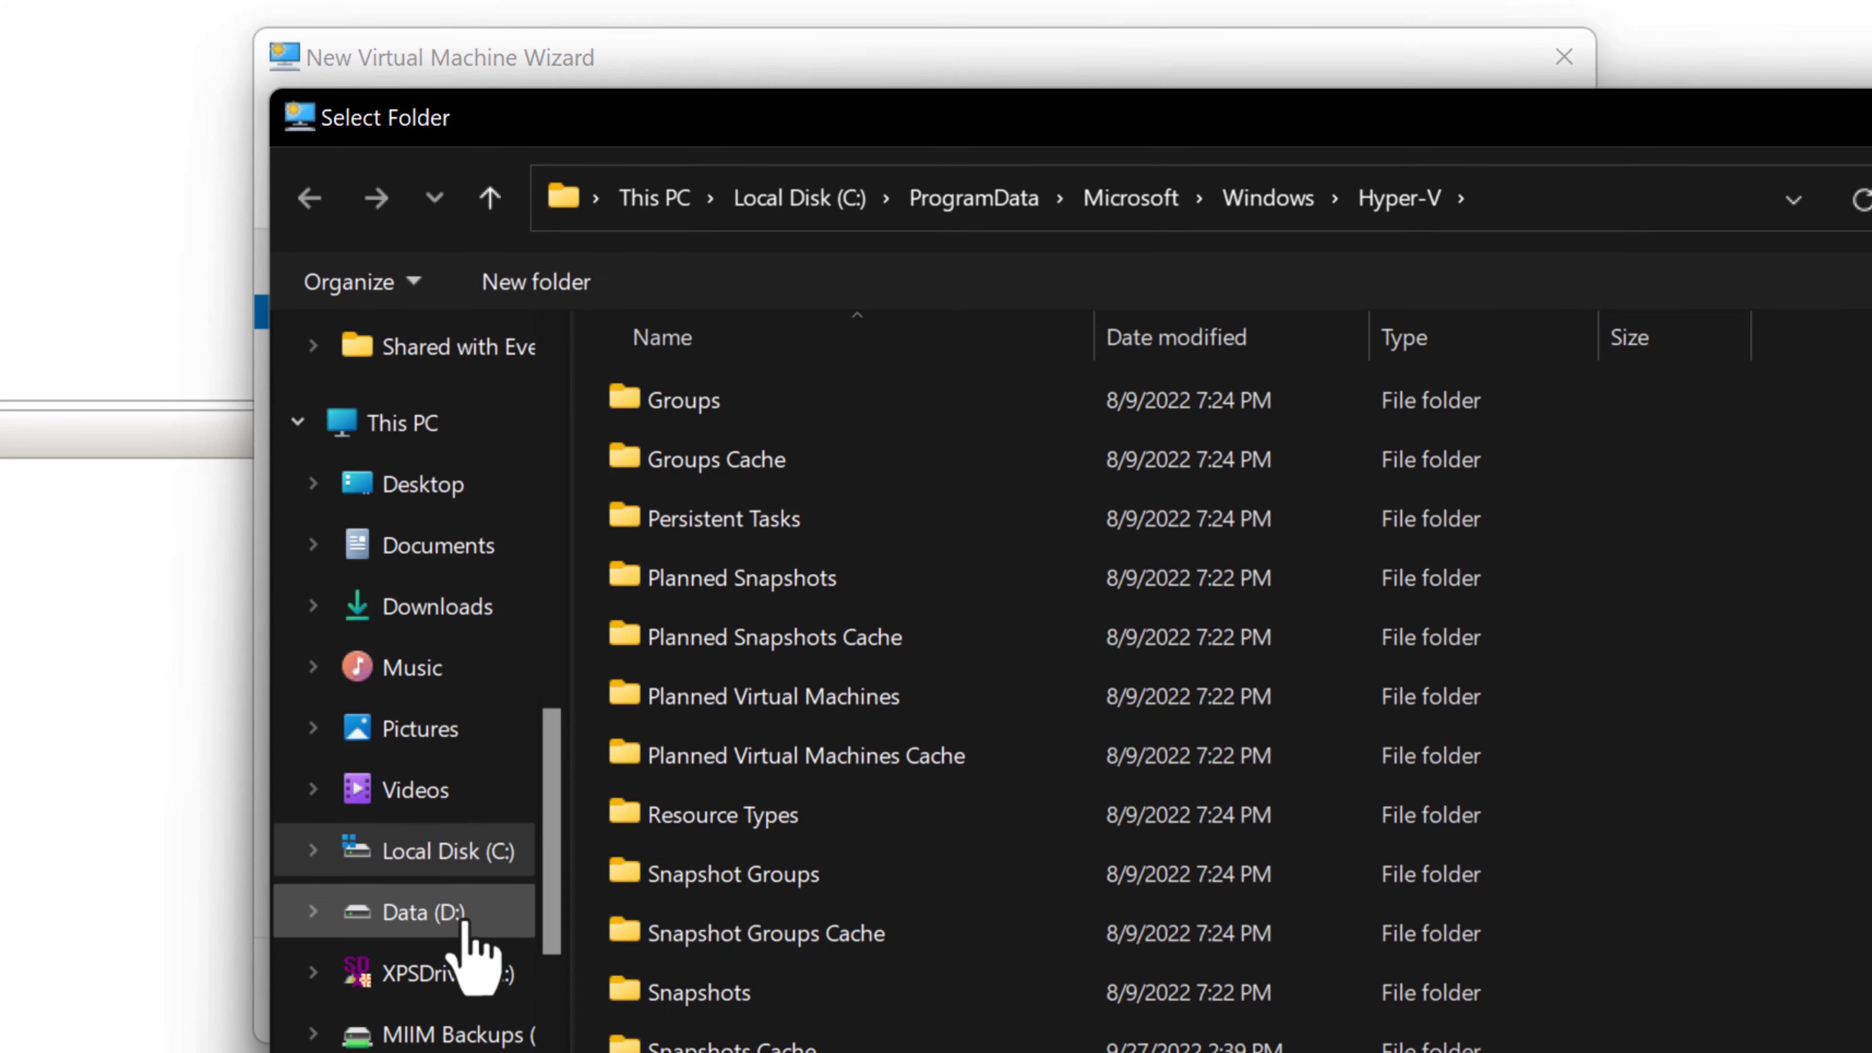
pyautogui.click(463, 922)
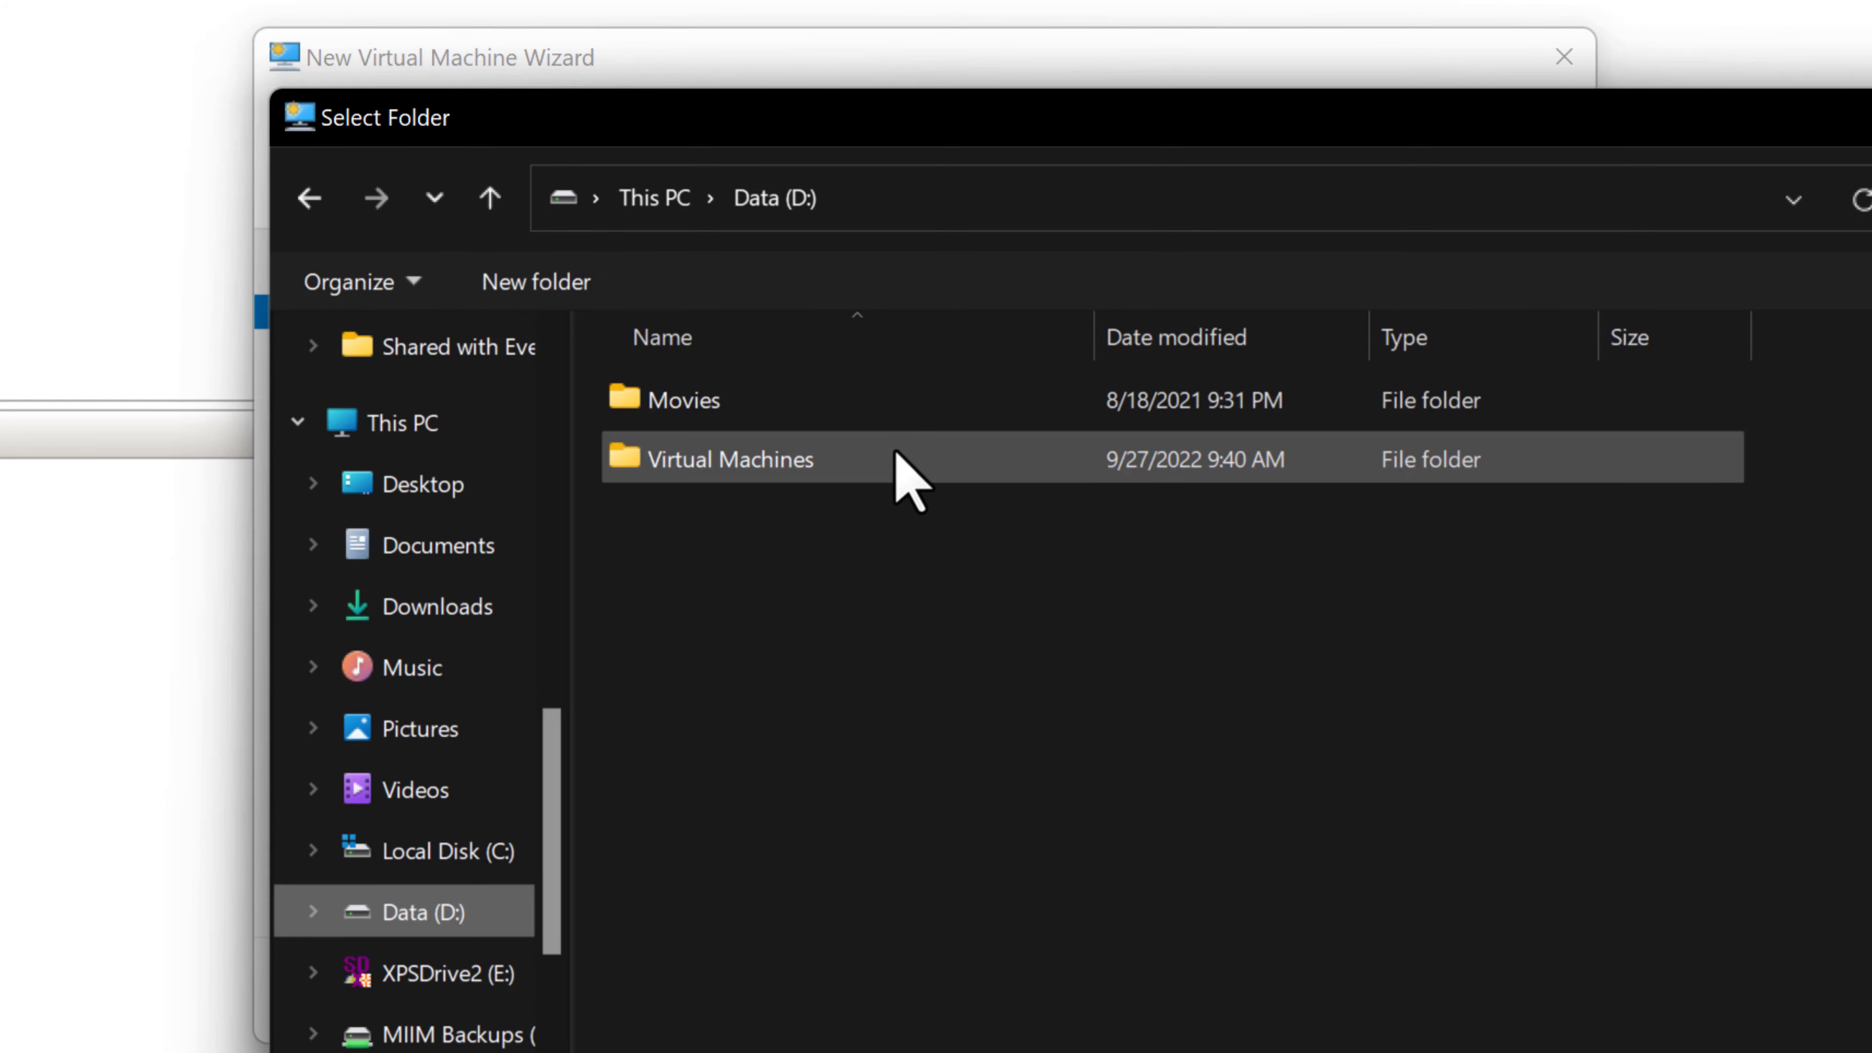
pyautogui.doubleClick(726, 463)
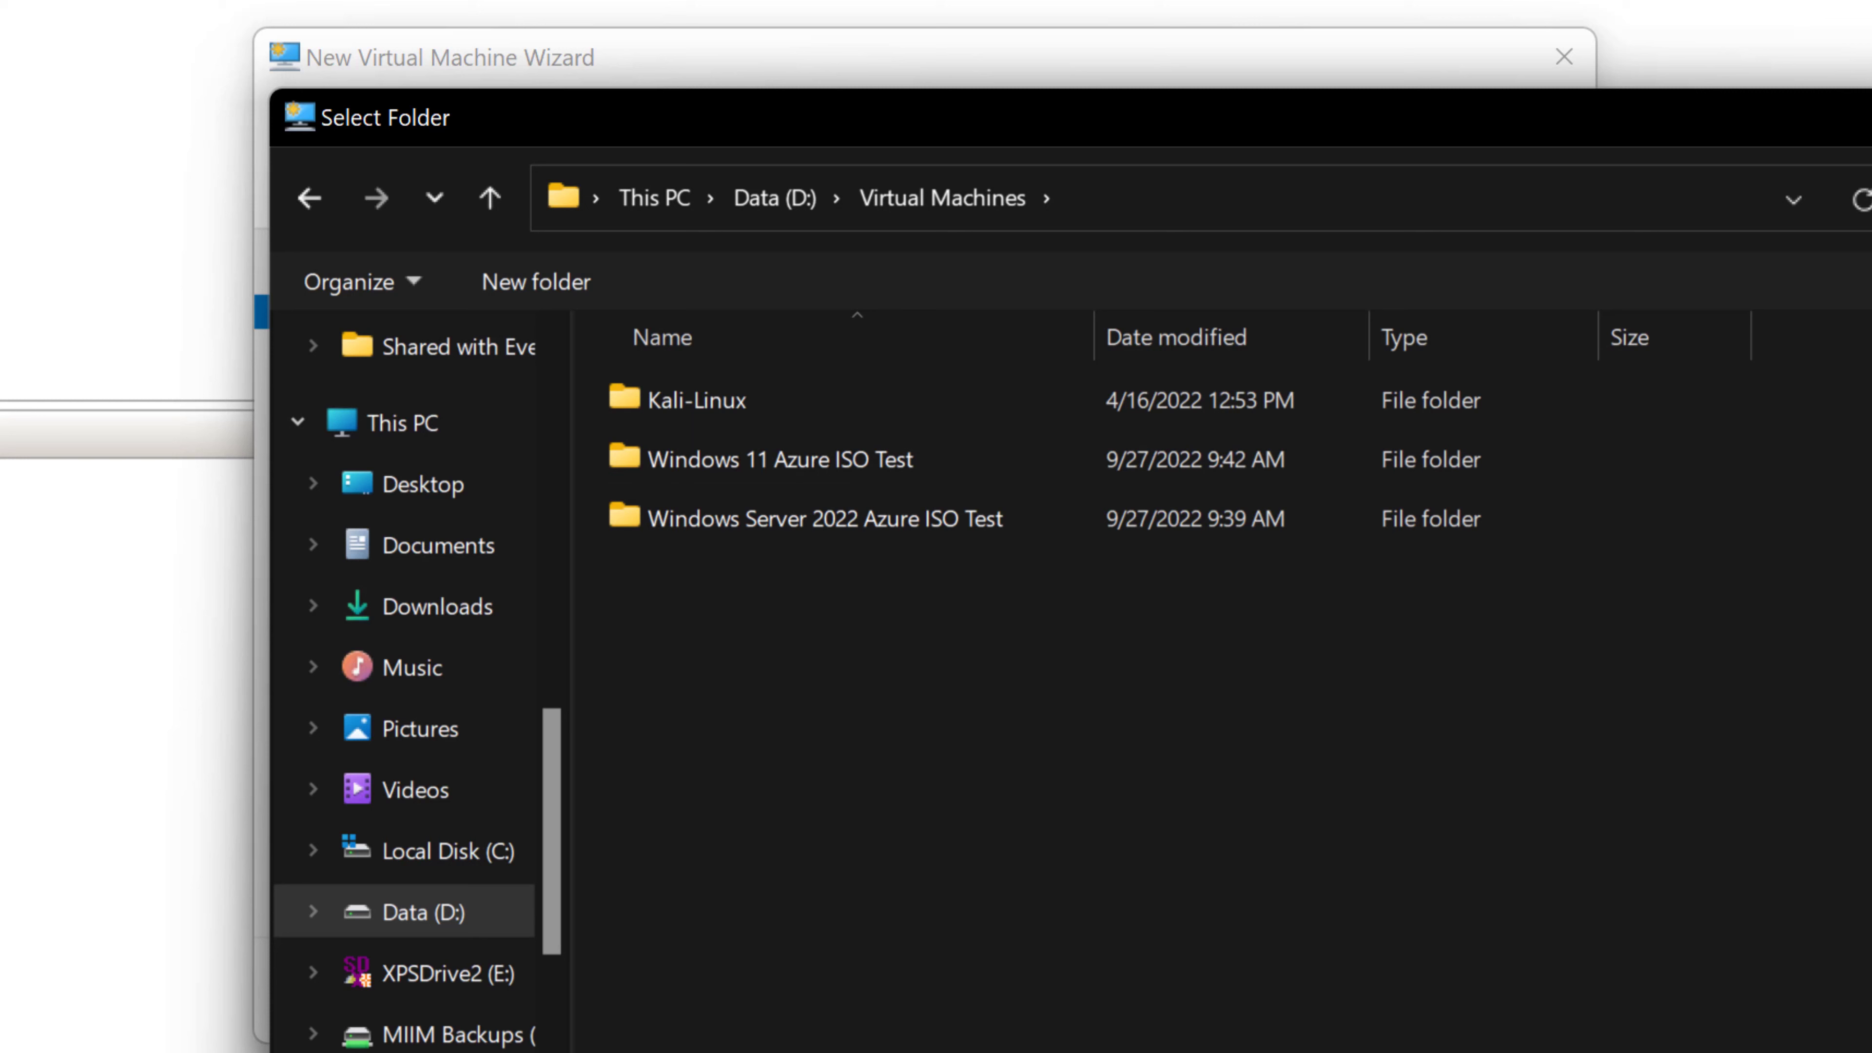
pyautogui.click(1864, 1047)
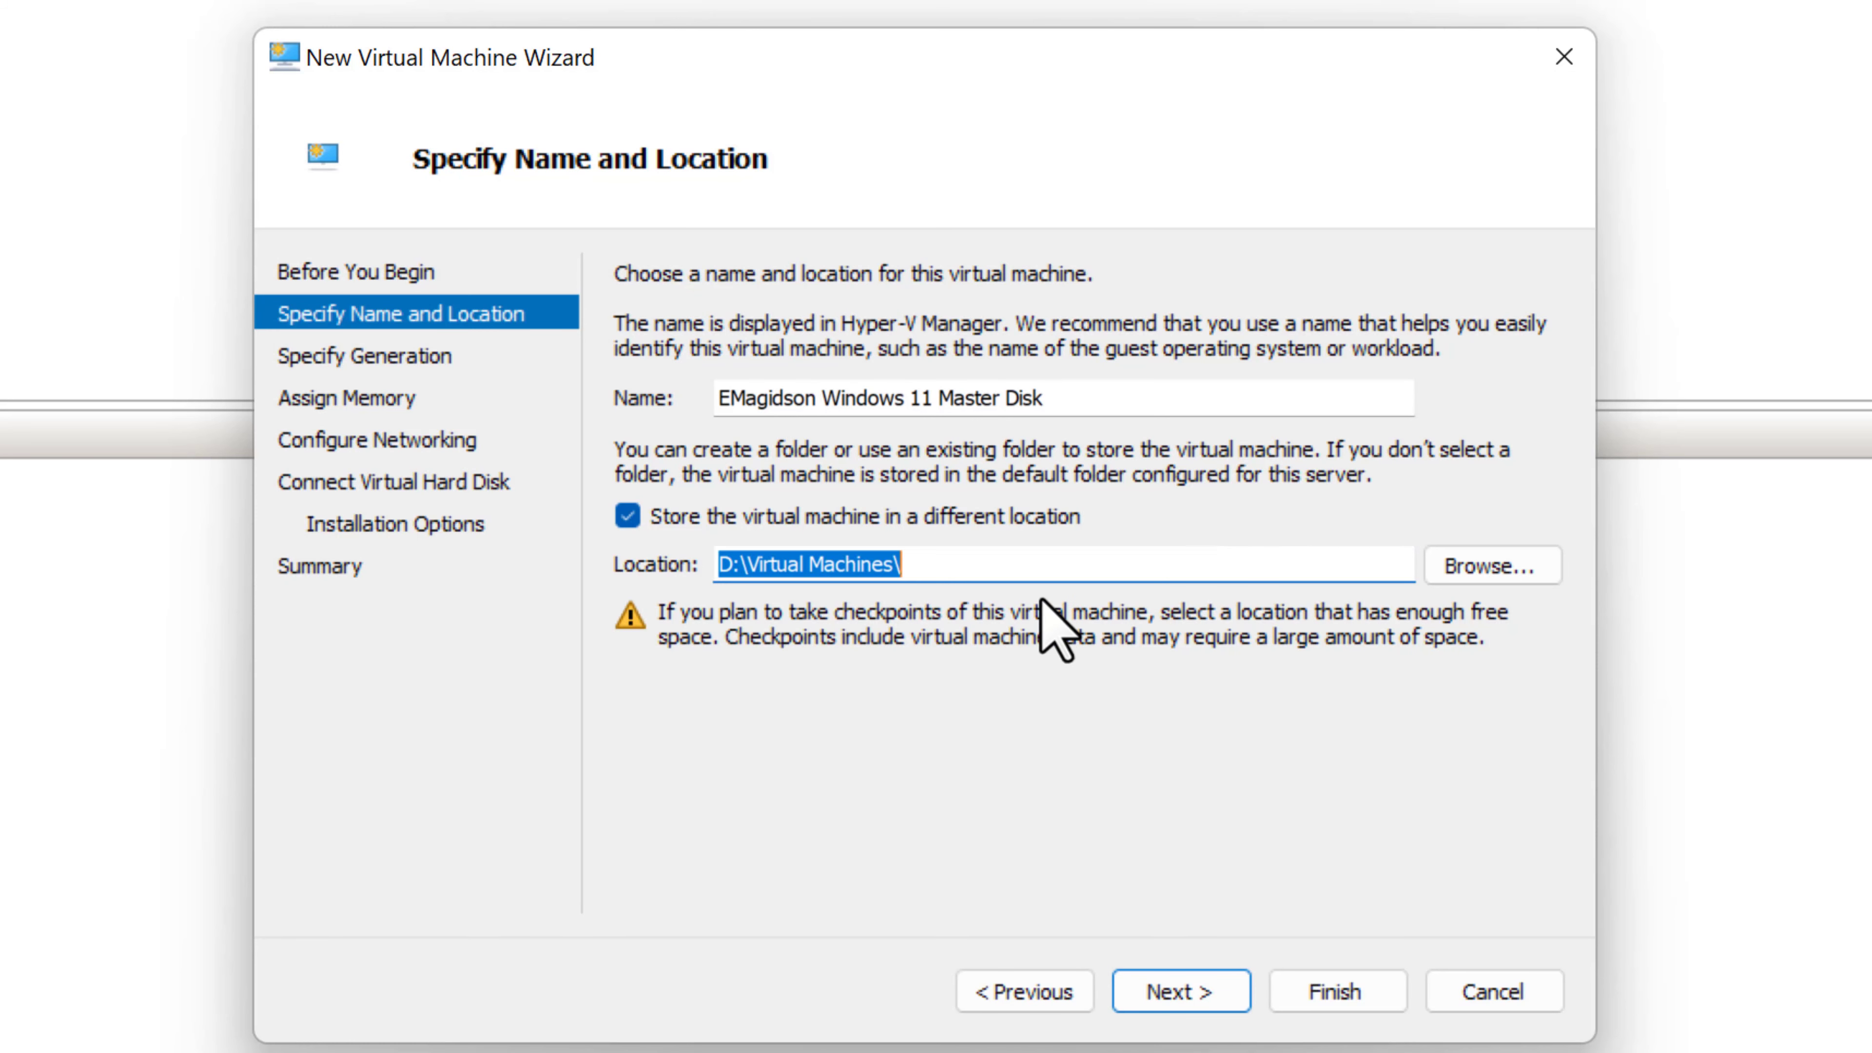
# - Make the VM Generation 2 with 4096 MB startup memory
pyautogui.click(1183, 995)
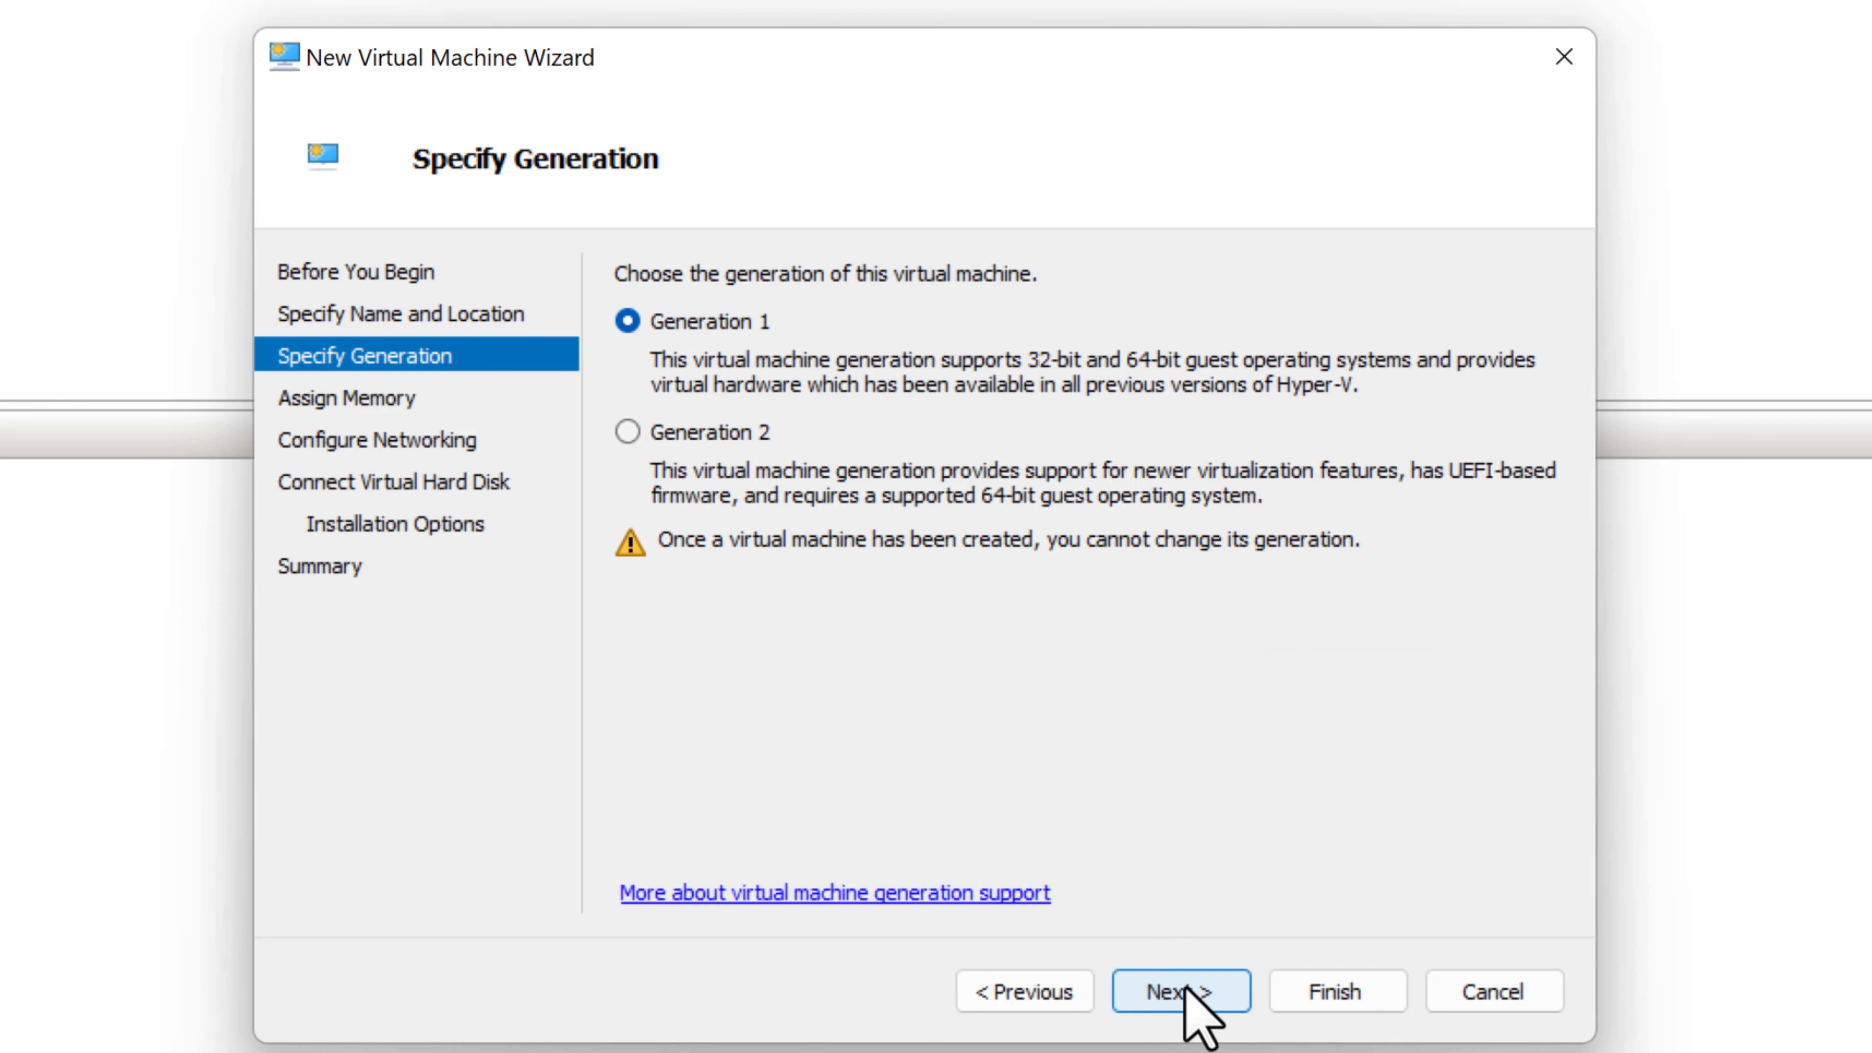
pyautogui.click(630, 433)
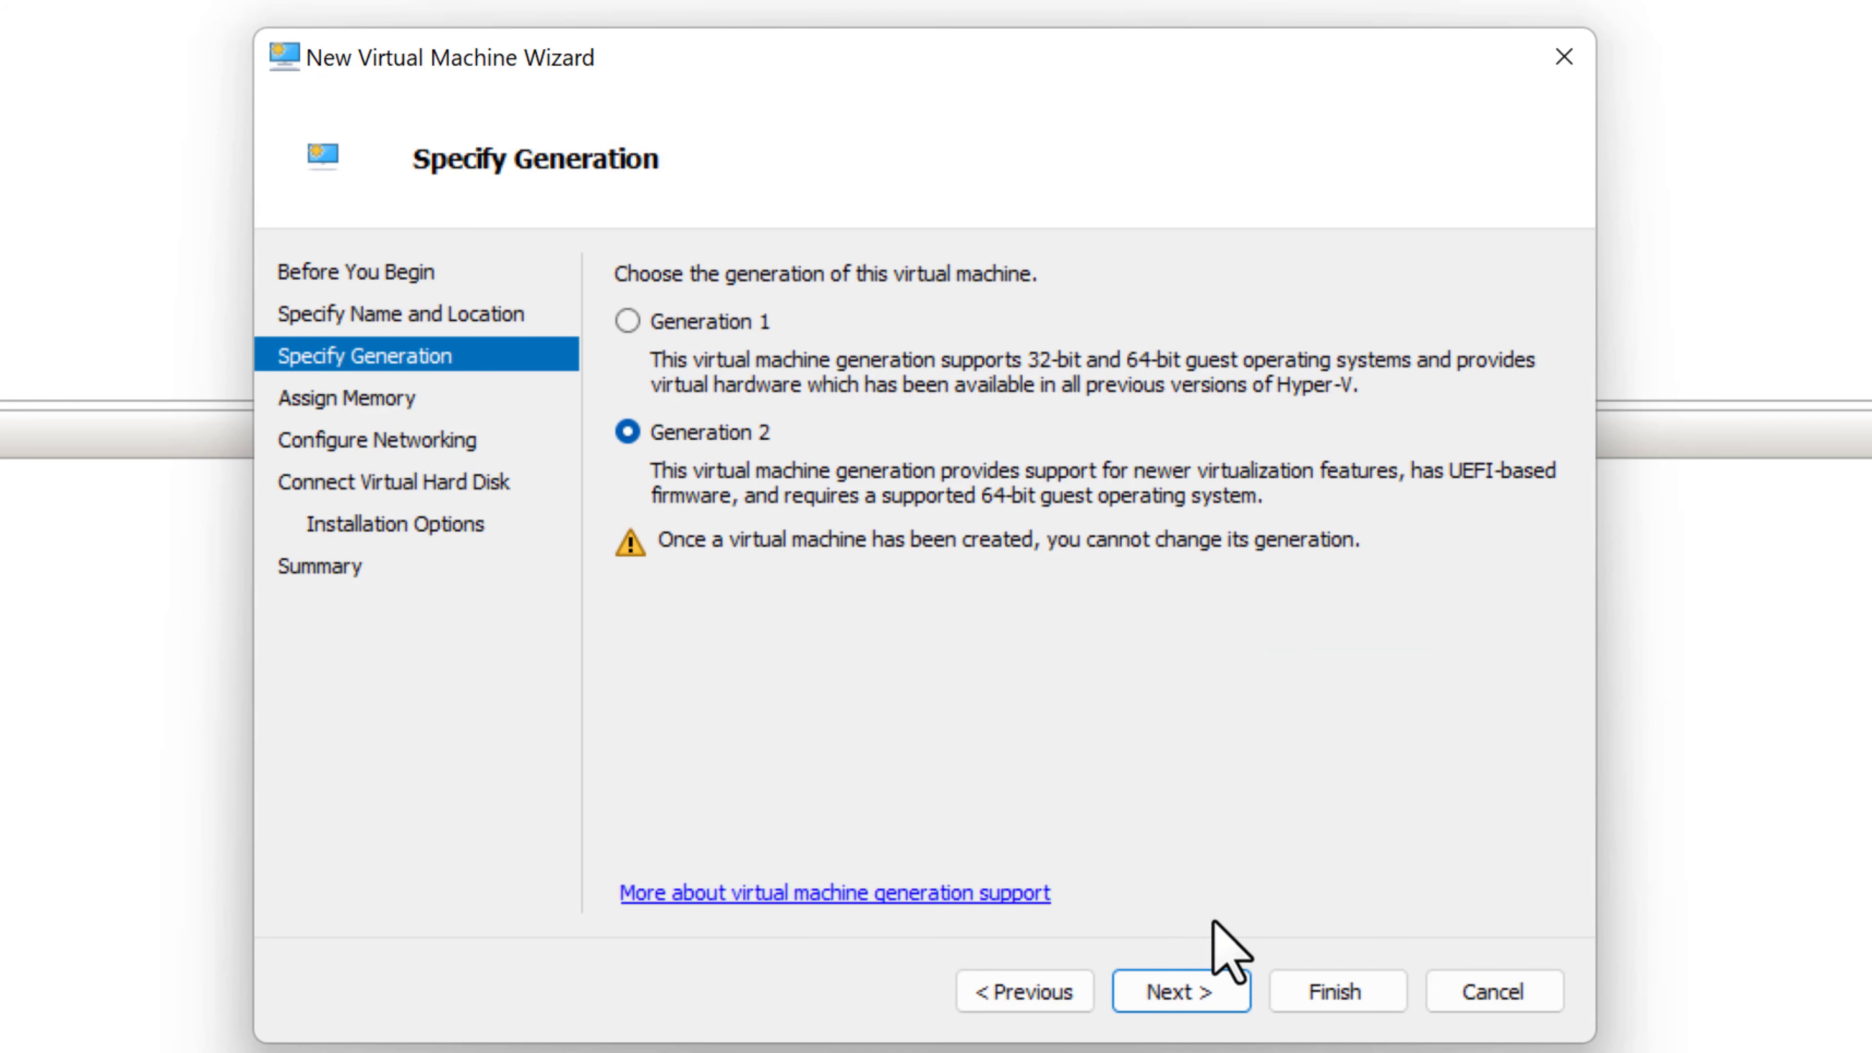
pyautogui.click(1211, 990)
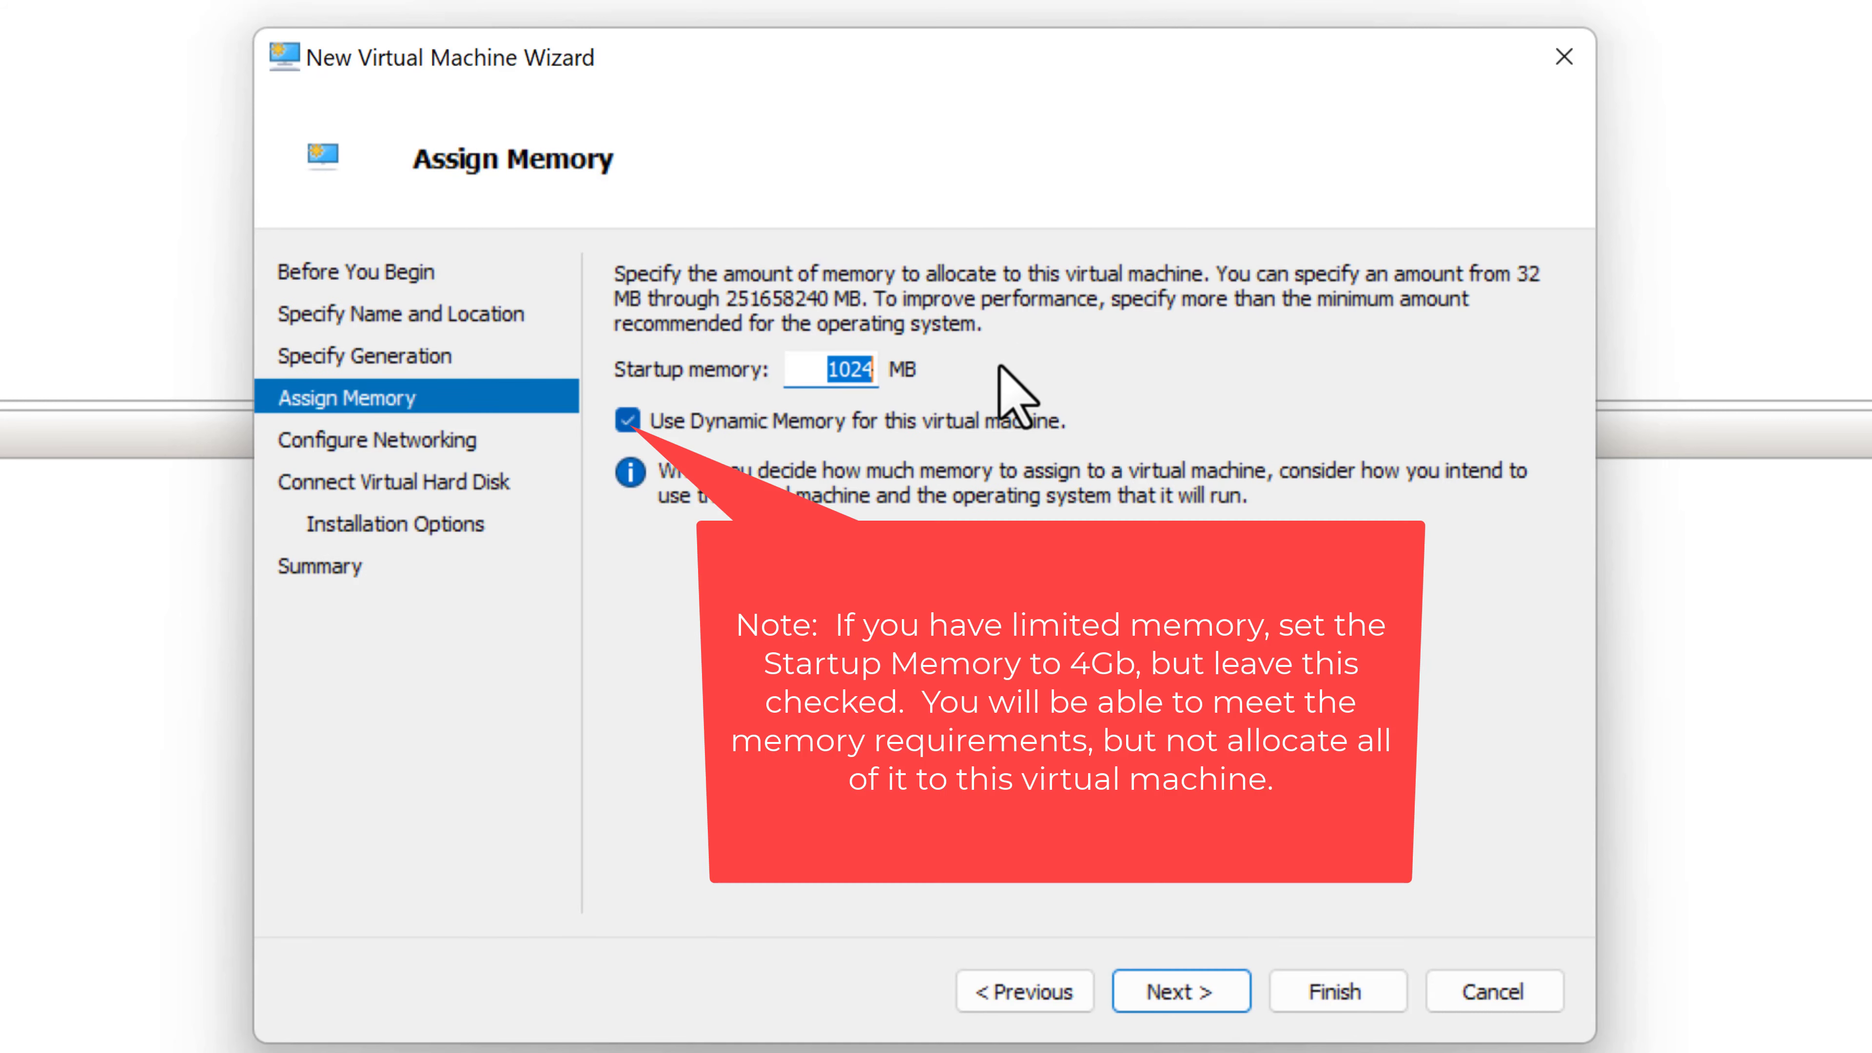
pyautogui.write('4096')
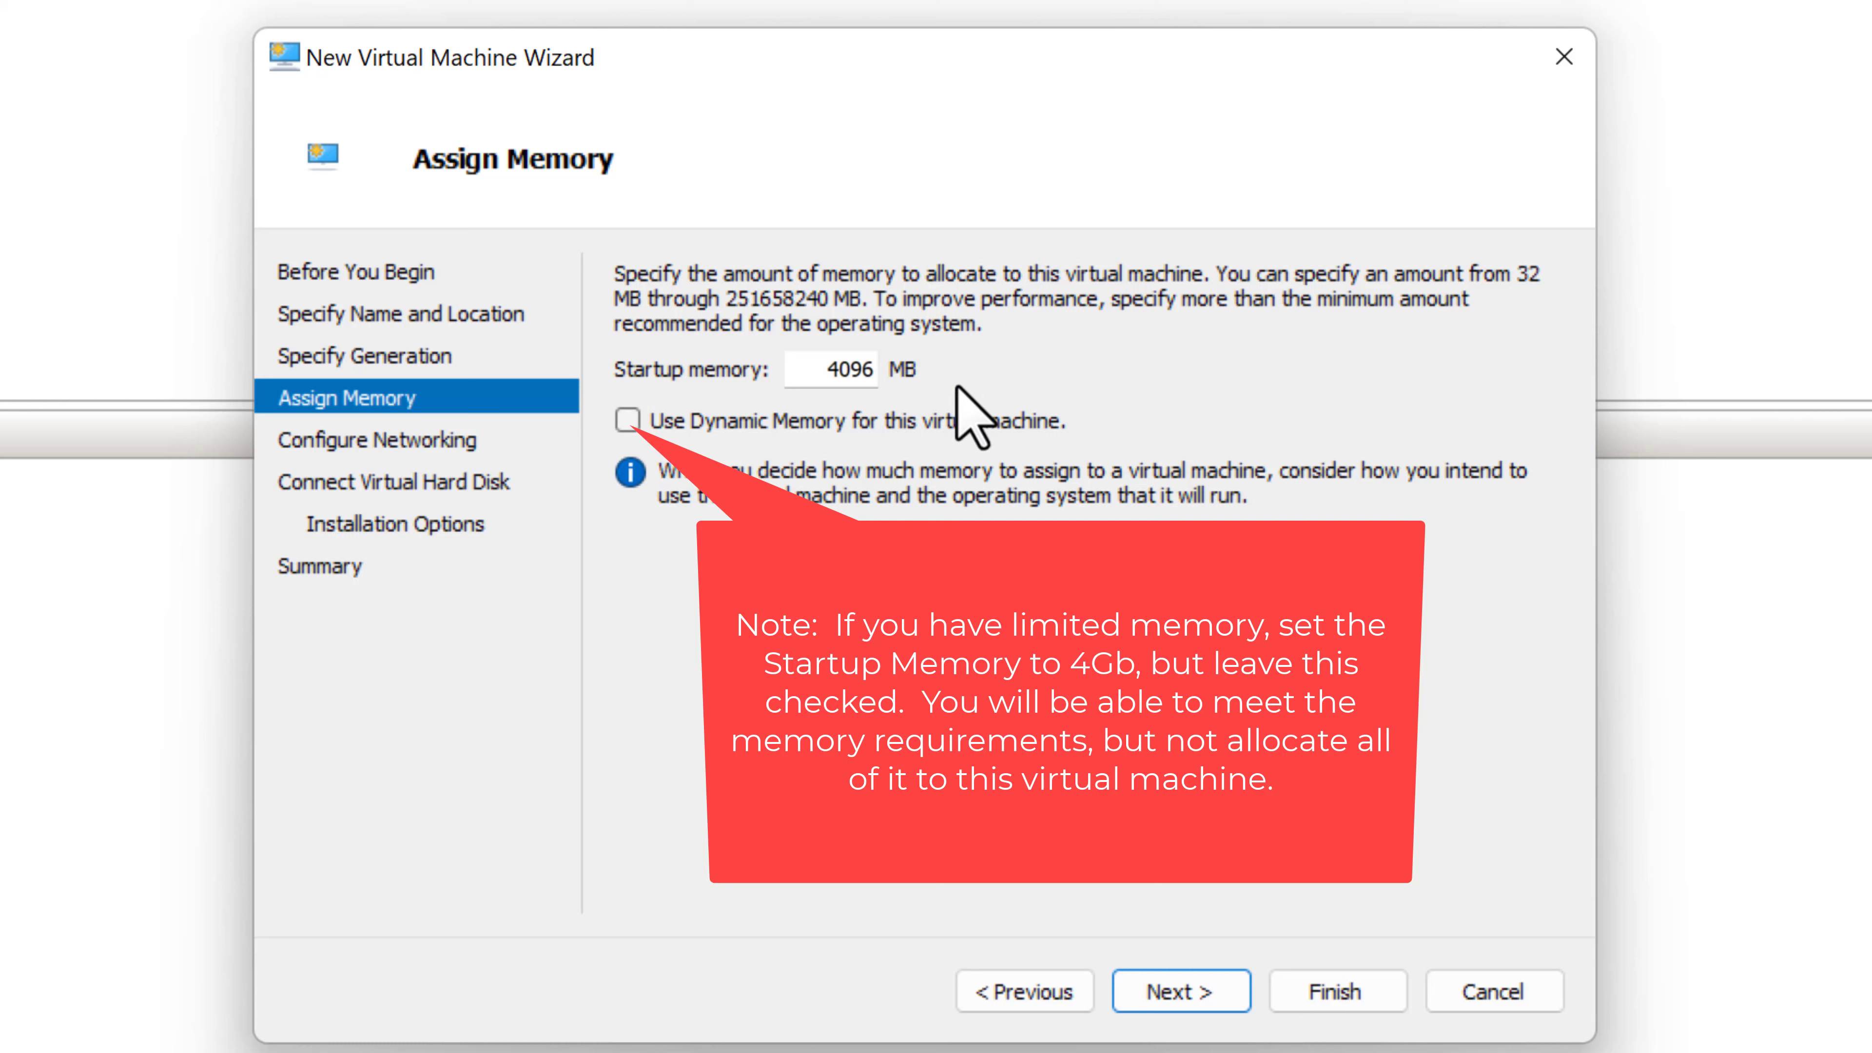
# - Connect the VM's network to the Default Switch
pyautogui.click(1195, 991)
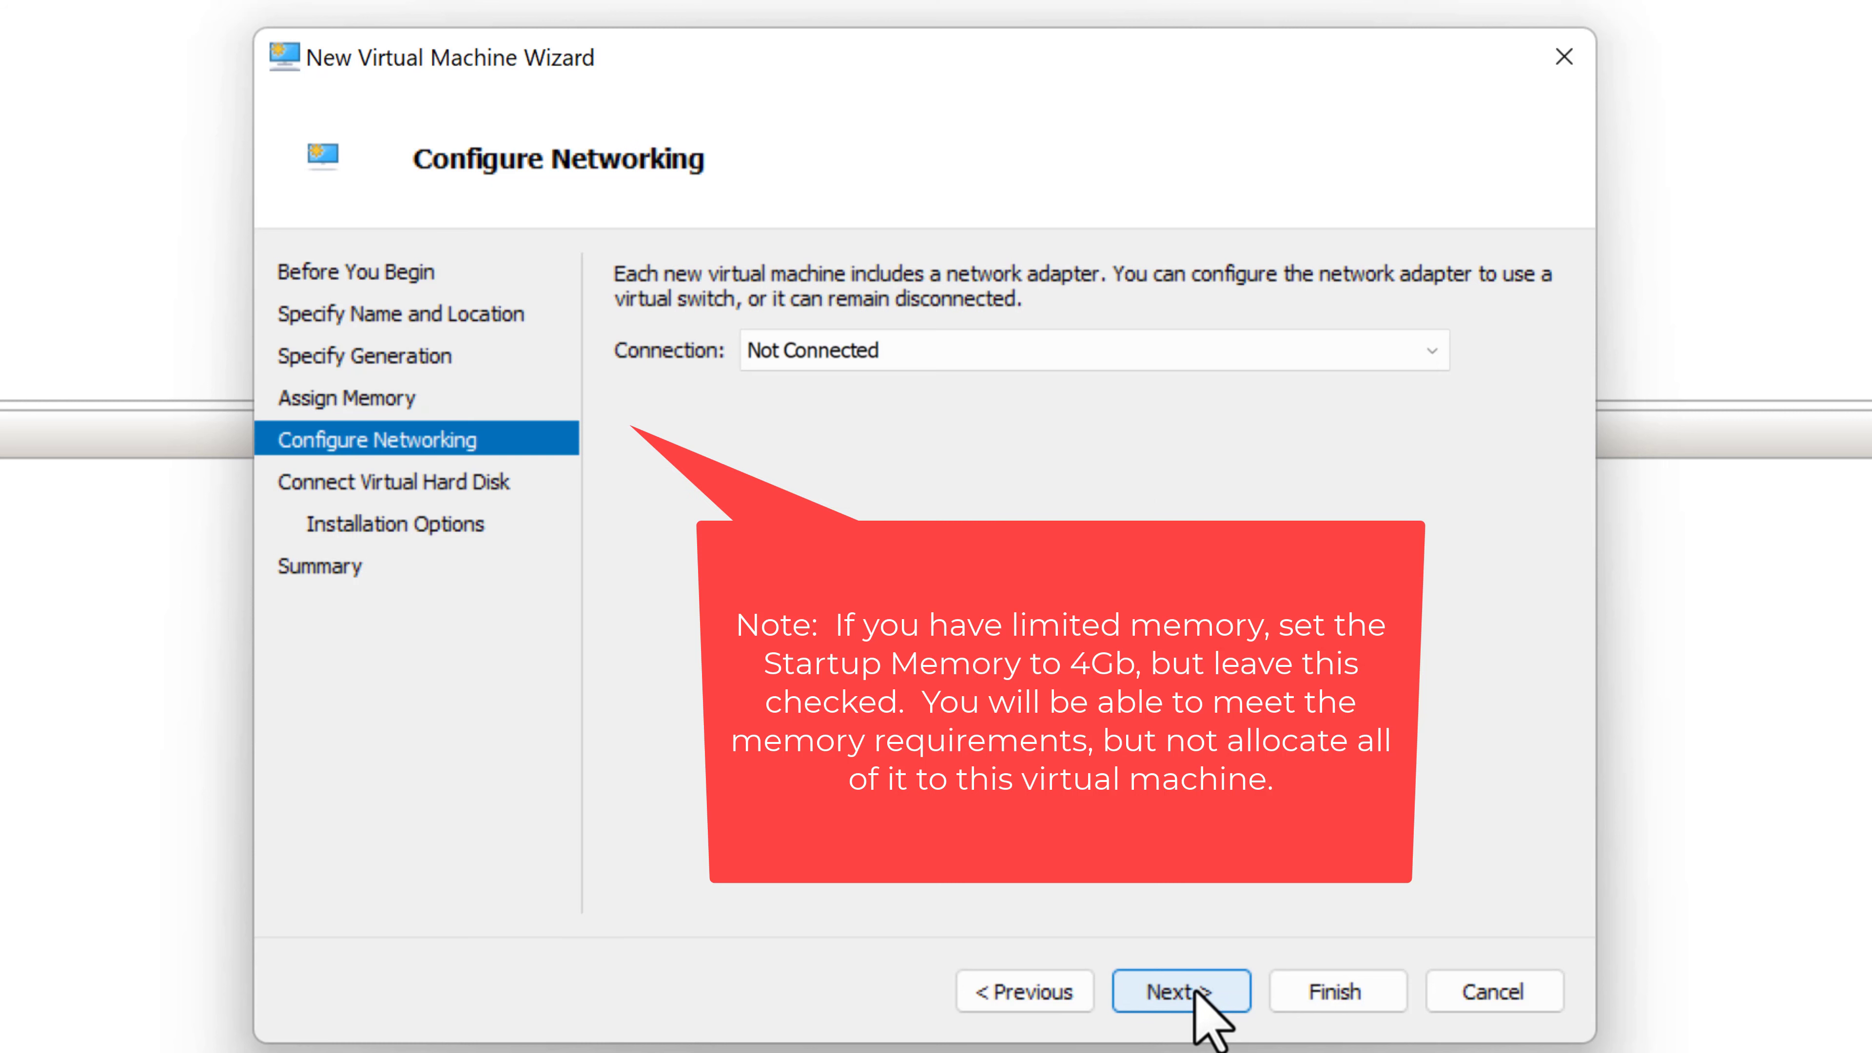
pyautogui.click(1437, 350)
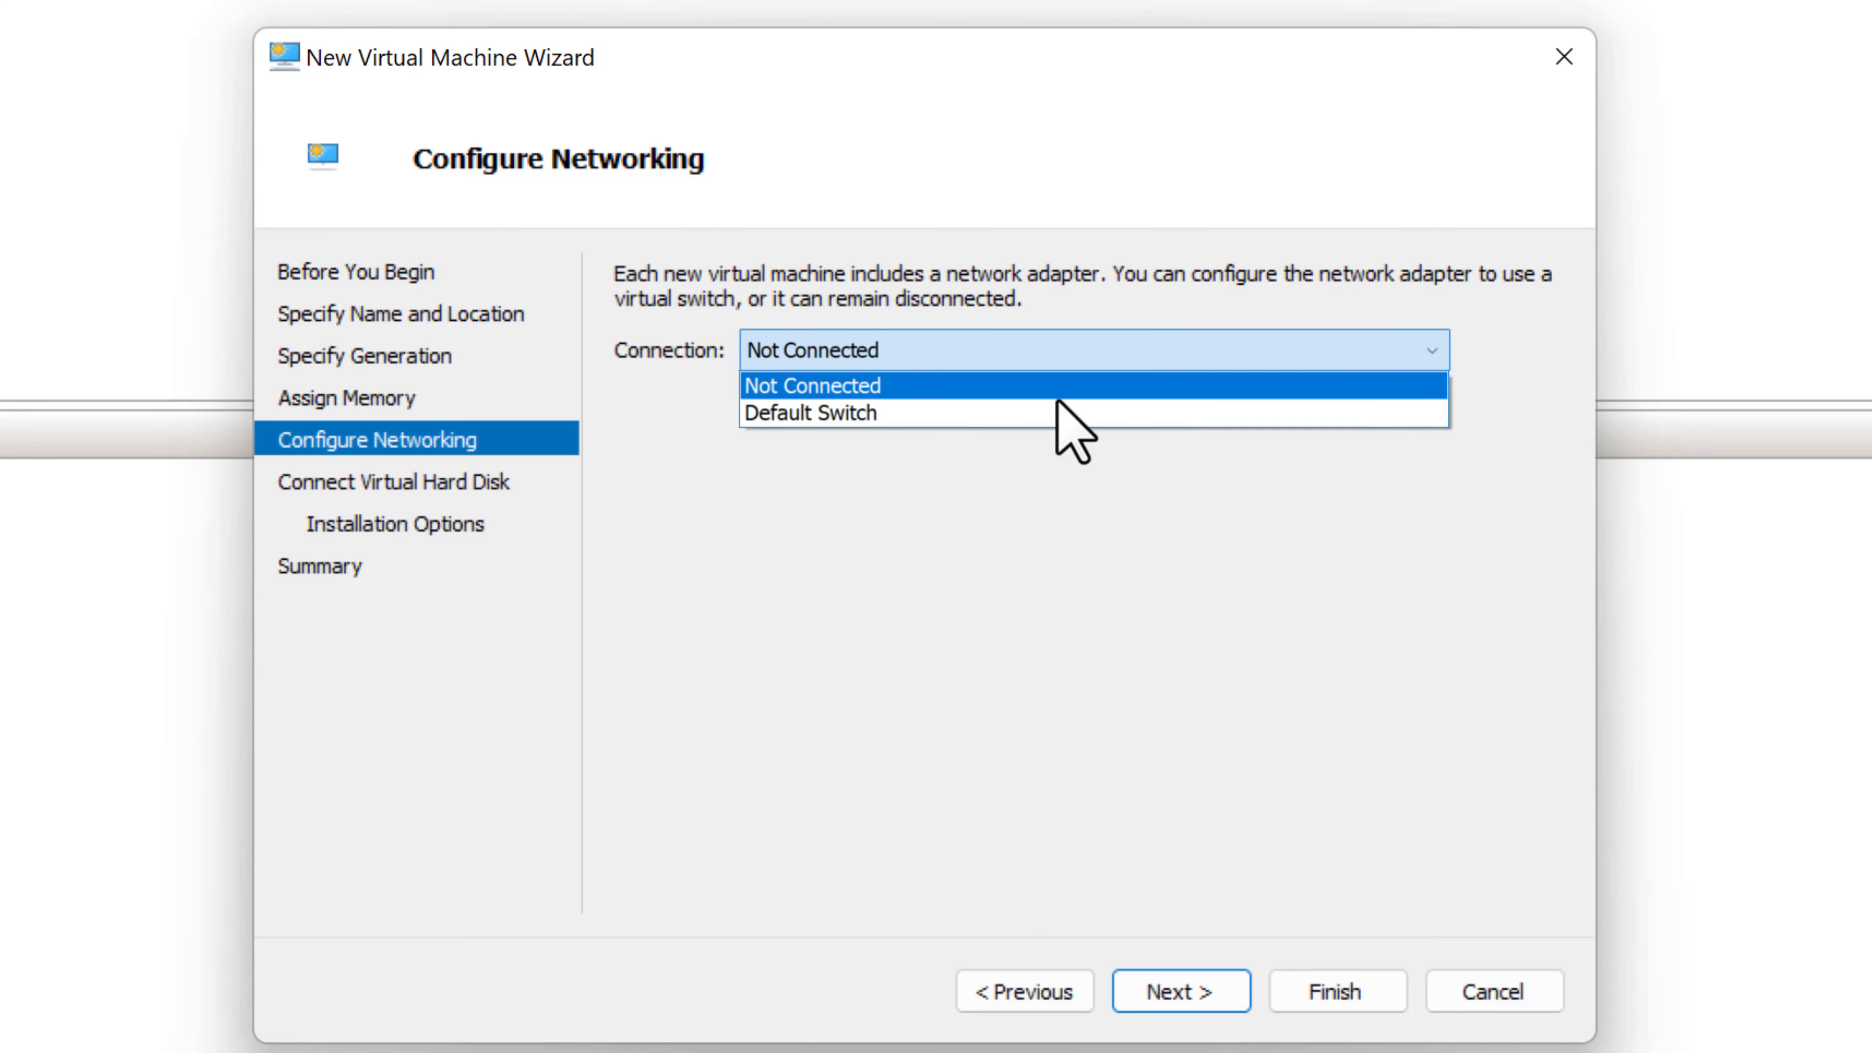
pyautogui.click(816, 412)
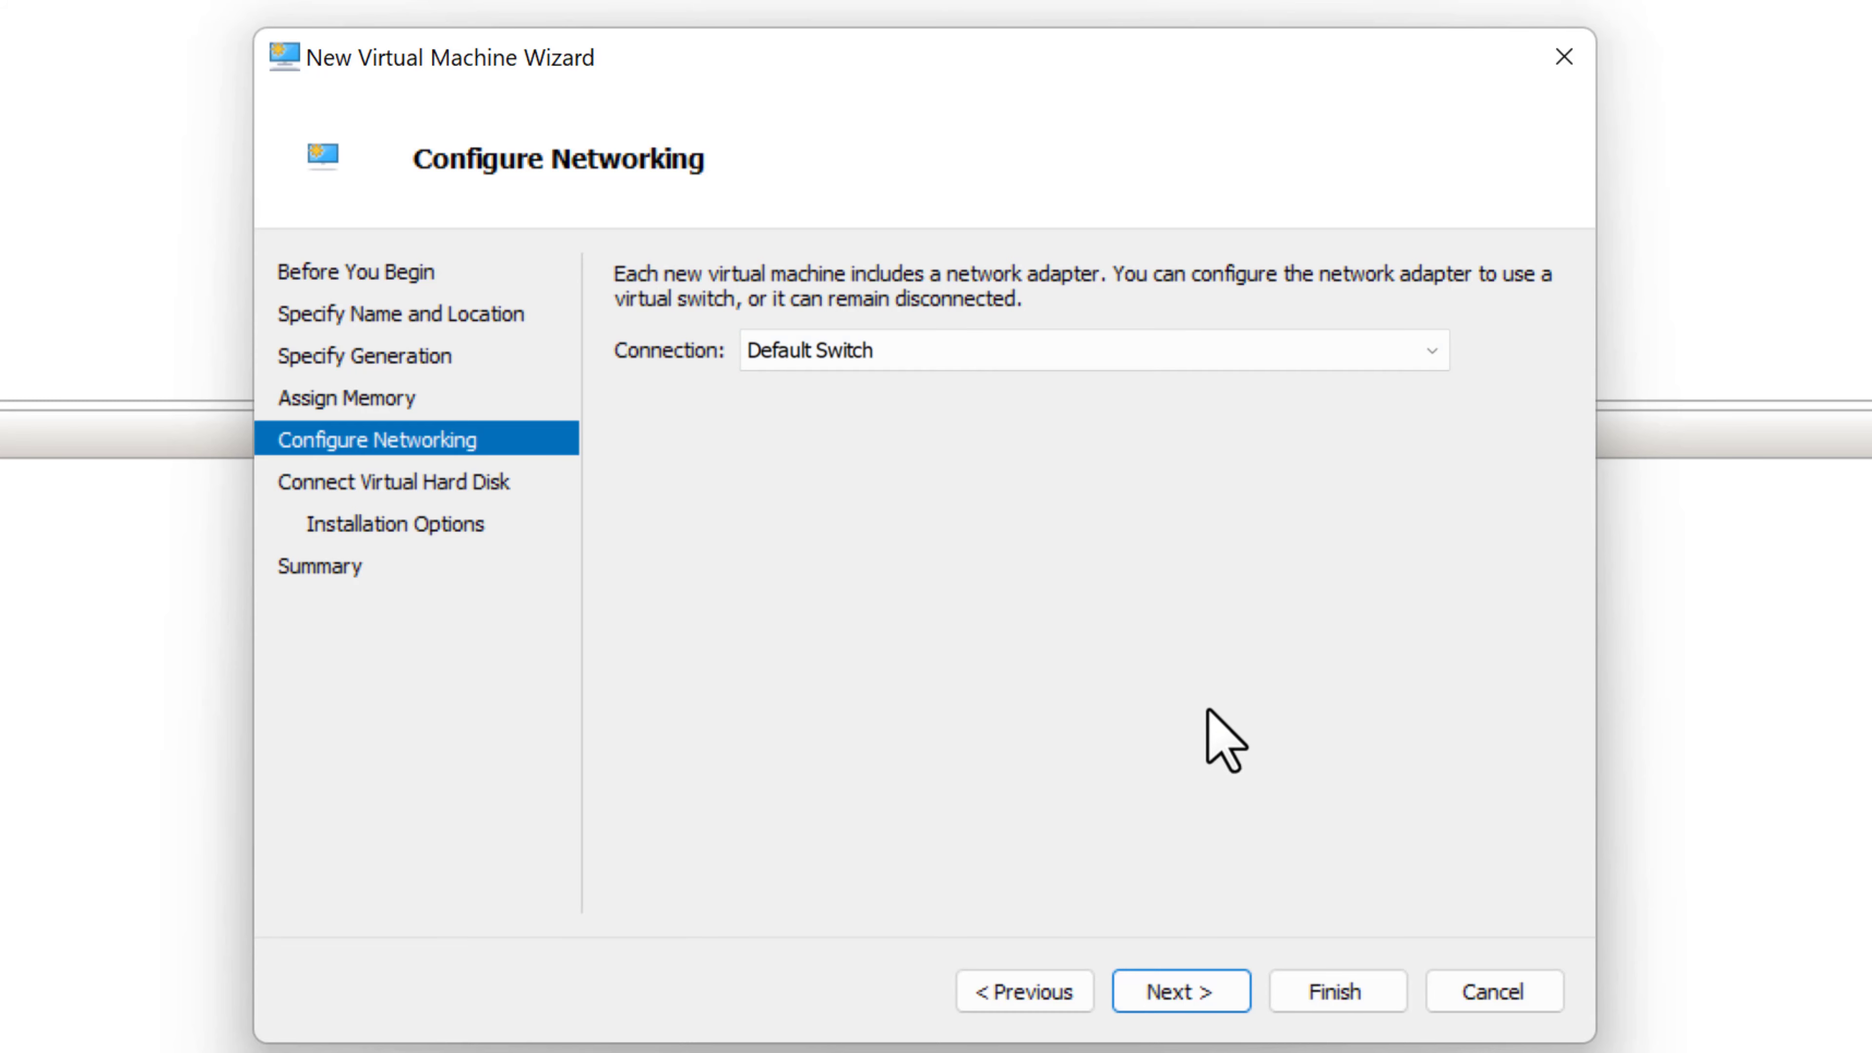
pyautogui.click(1182, 993)
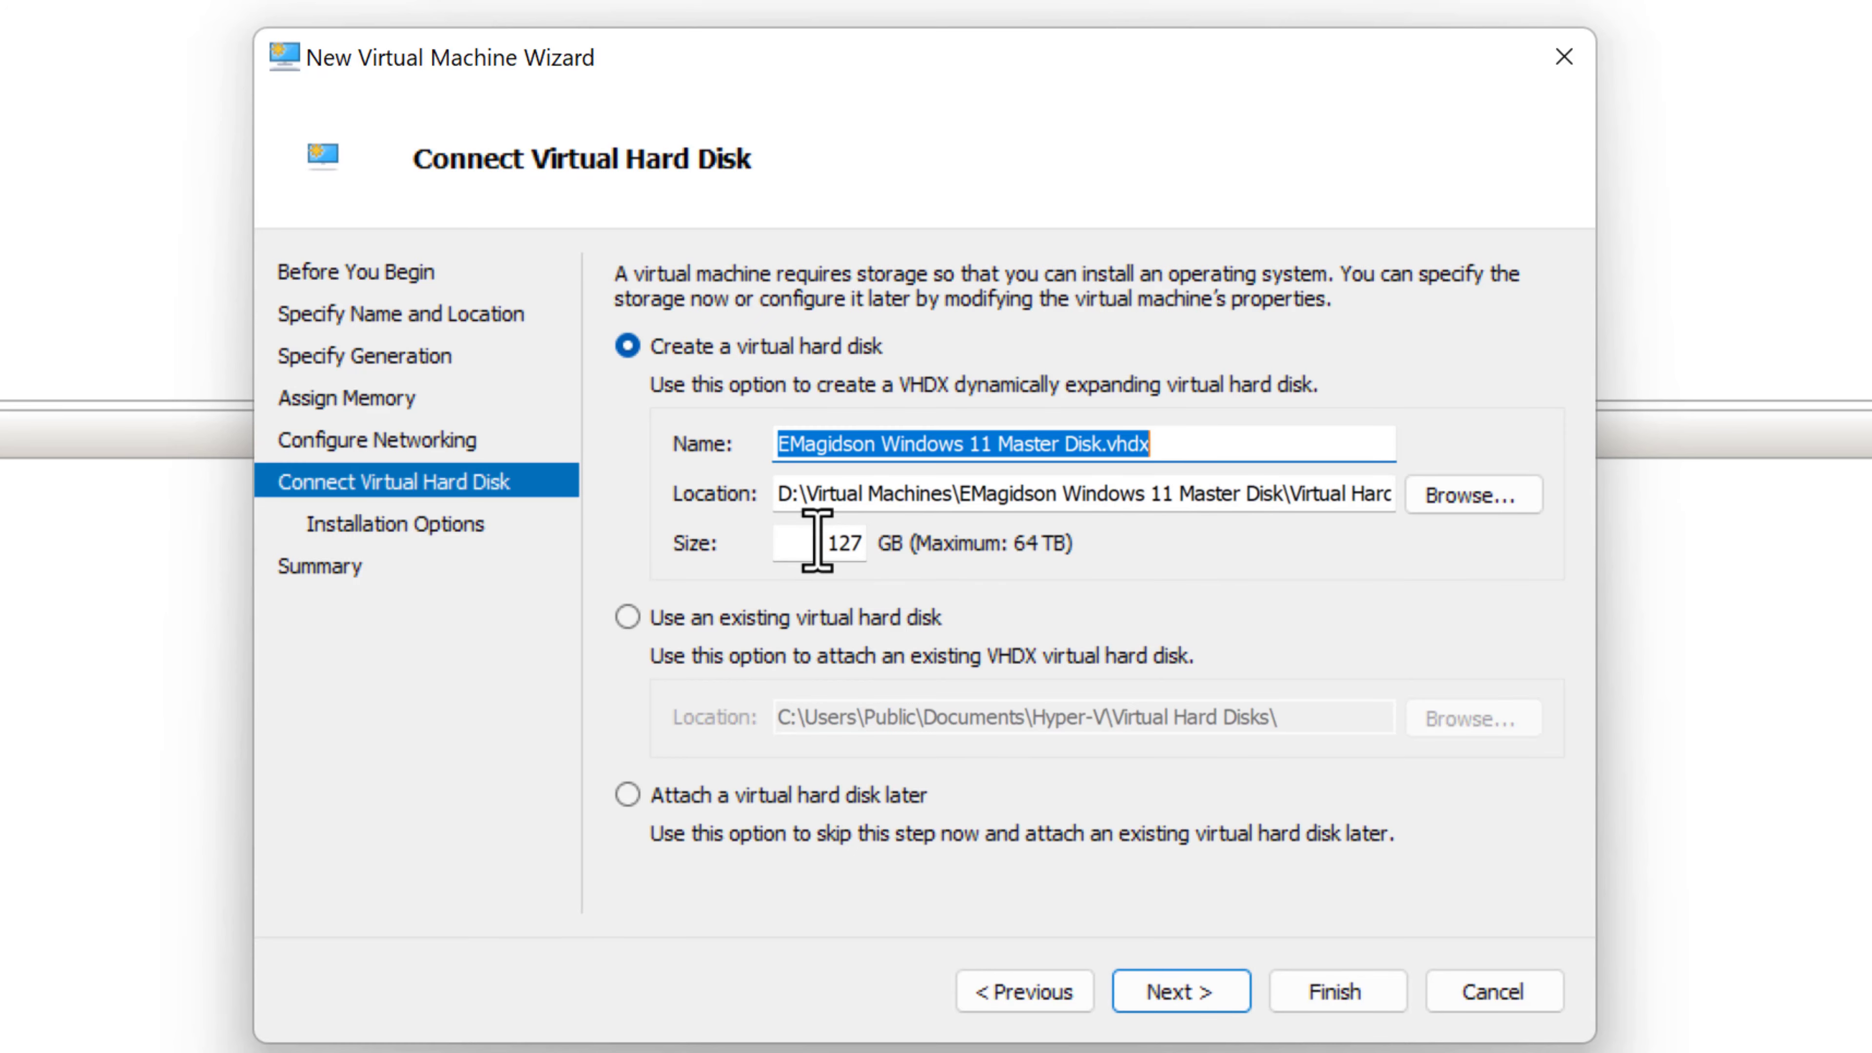
# - Replace the proposed 127 GB virtual hard disk size with 60 GB
pyautogui.moveTo(817, 542); pyautogui.dragTo(860, 550)
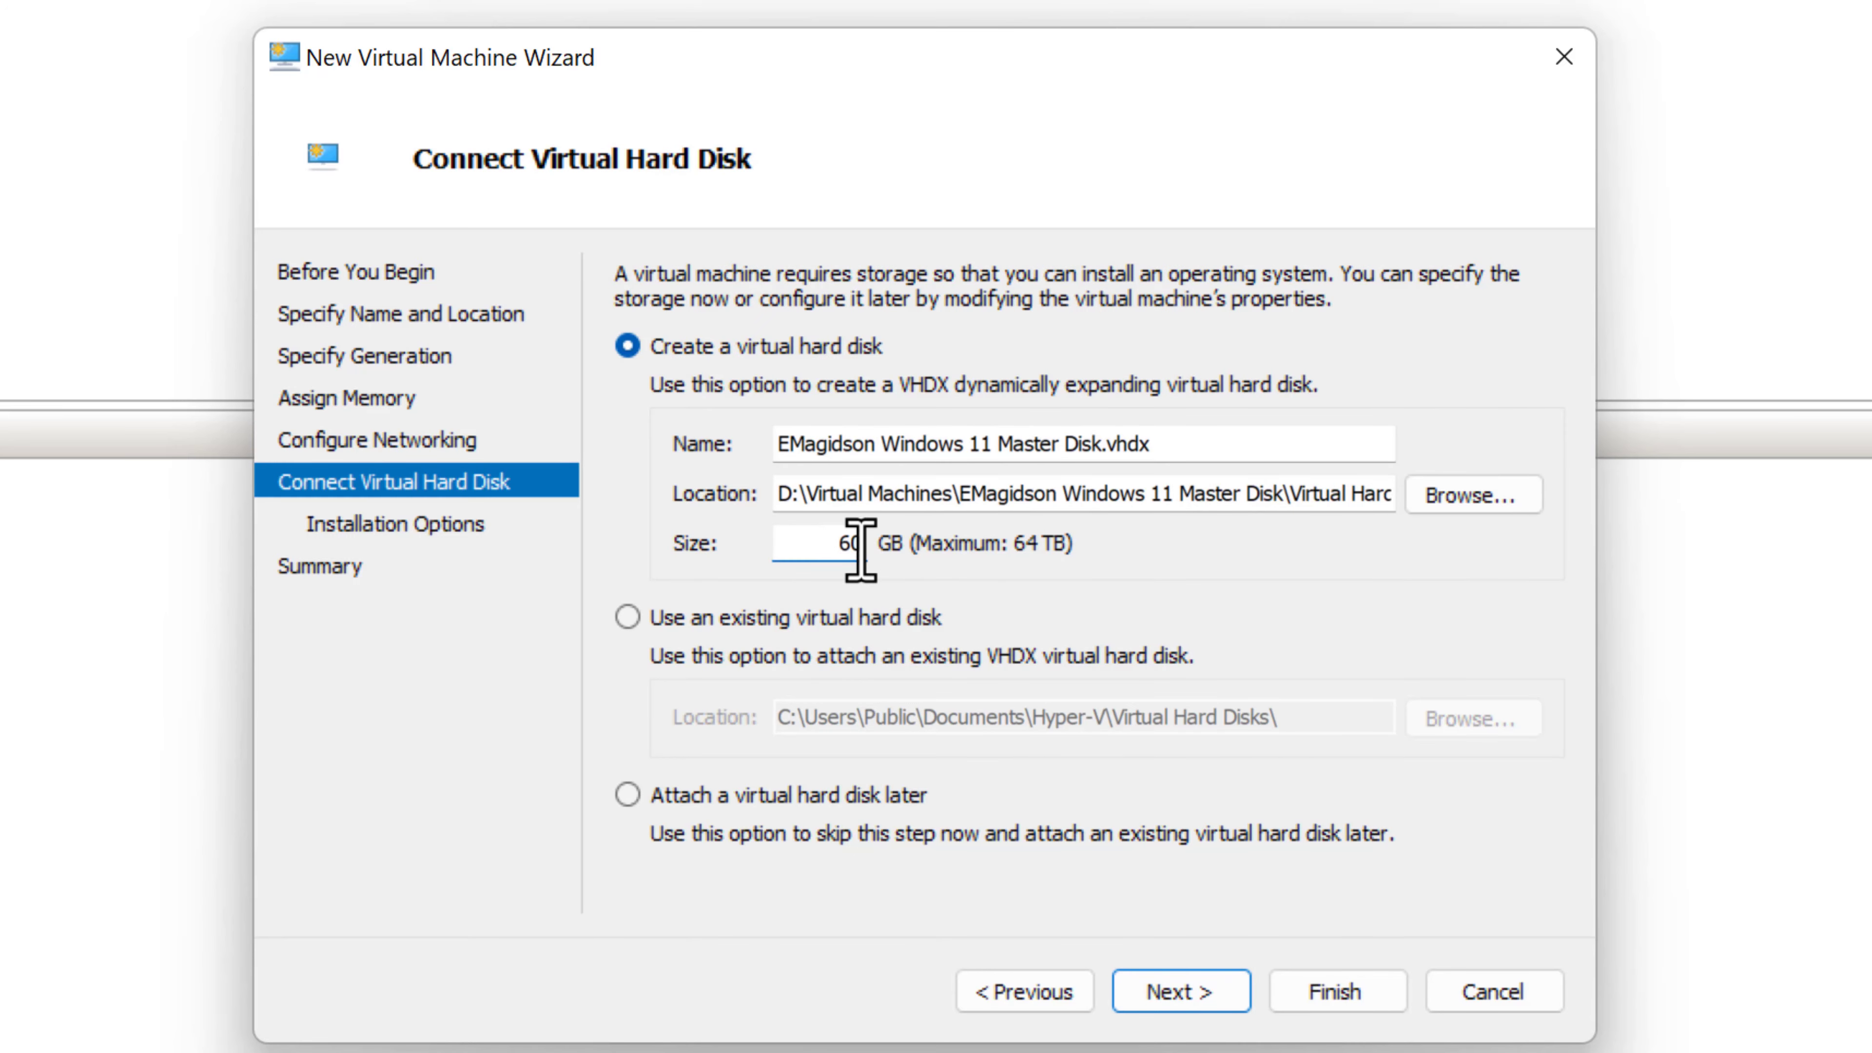
pyautogui.write('60')
pyautogui.click(1188, 993)
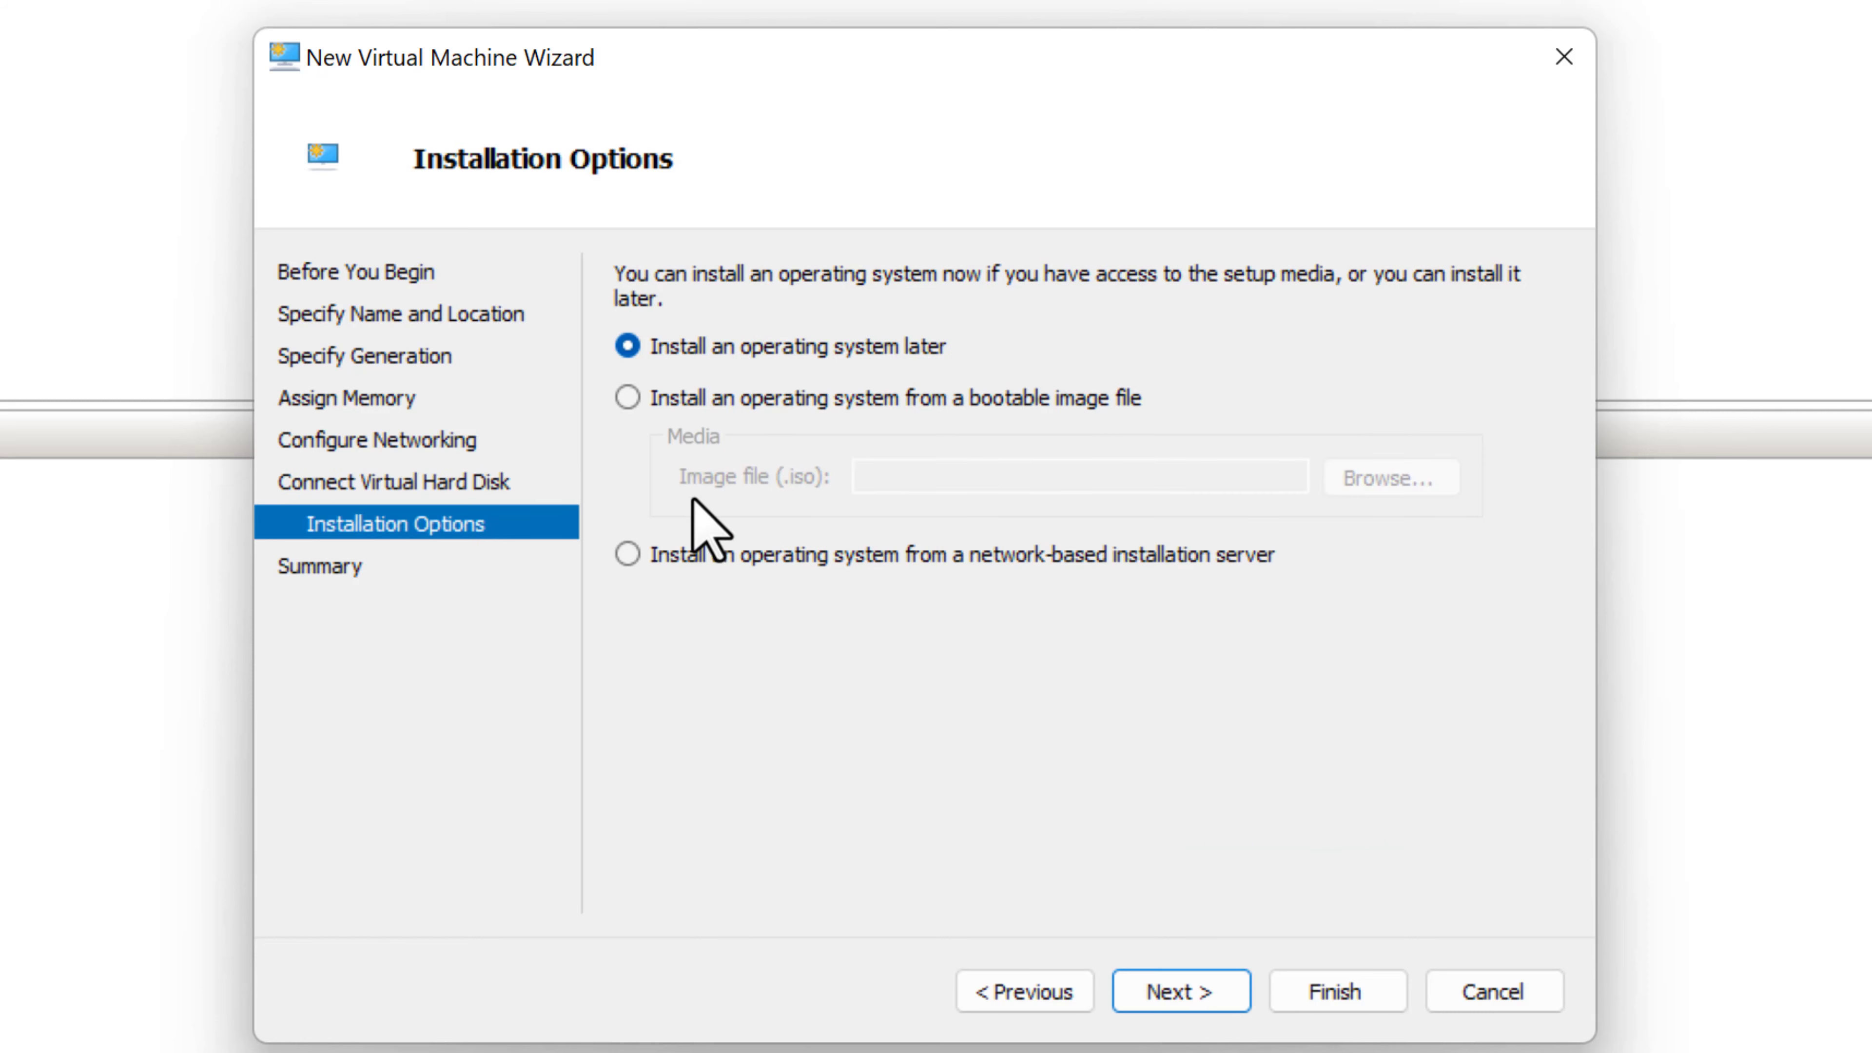
# - Use the Windows 11 ISO on XPSDrive2 (E:) as install media and create the VM
pyautogui.click(627, 398)
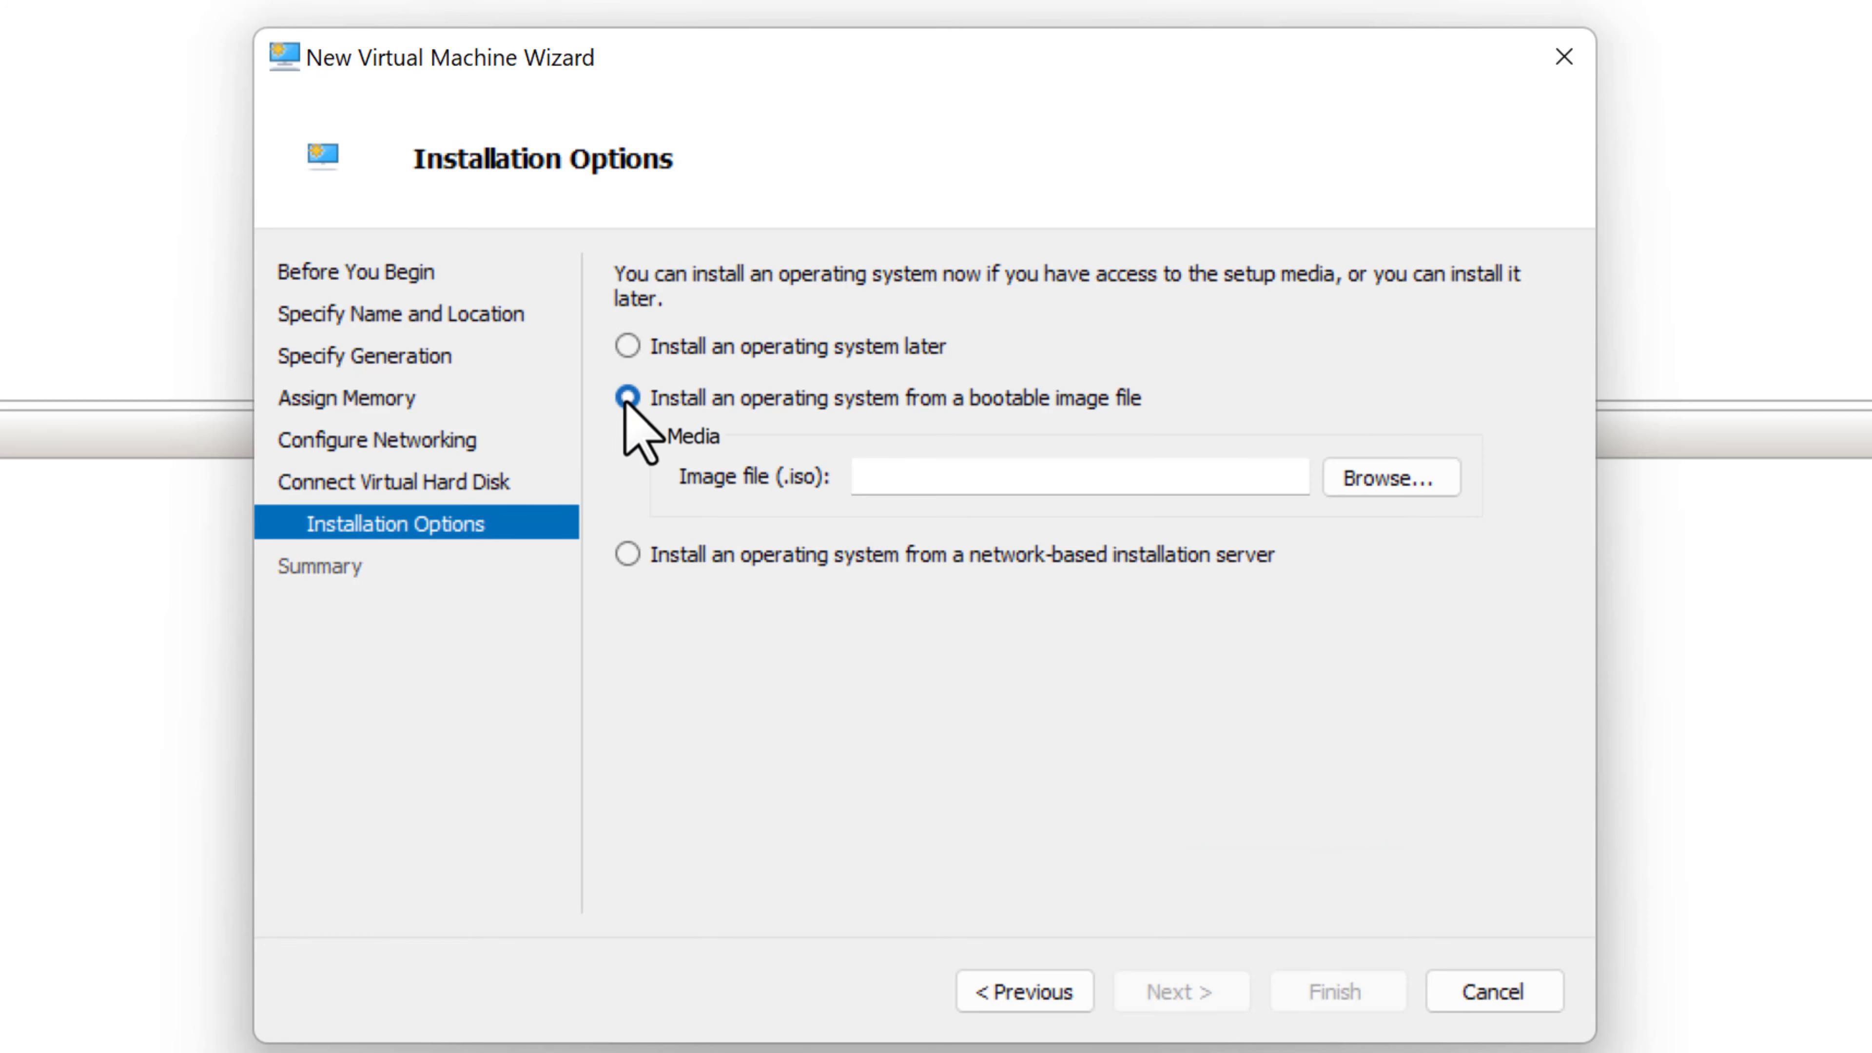
pyautogui.click(1419, 483)
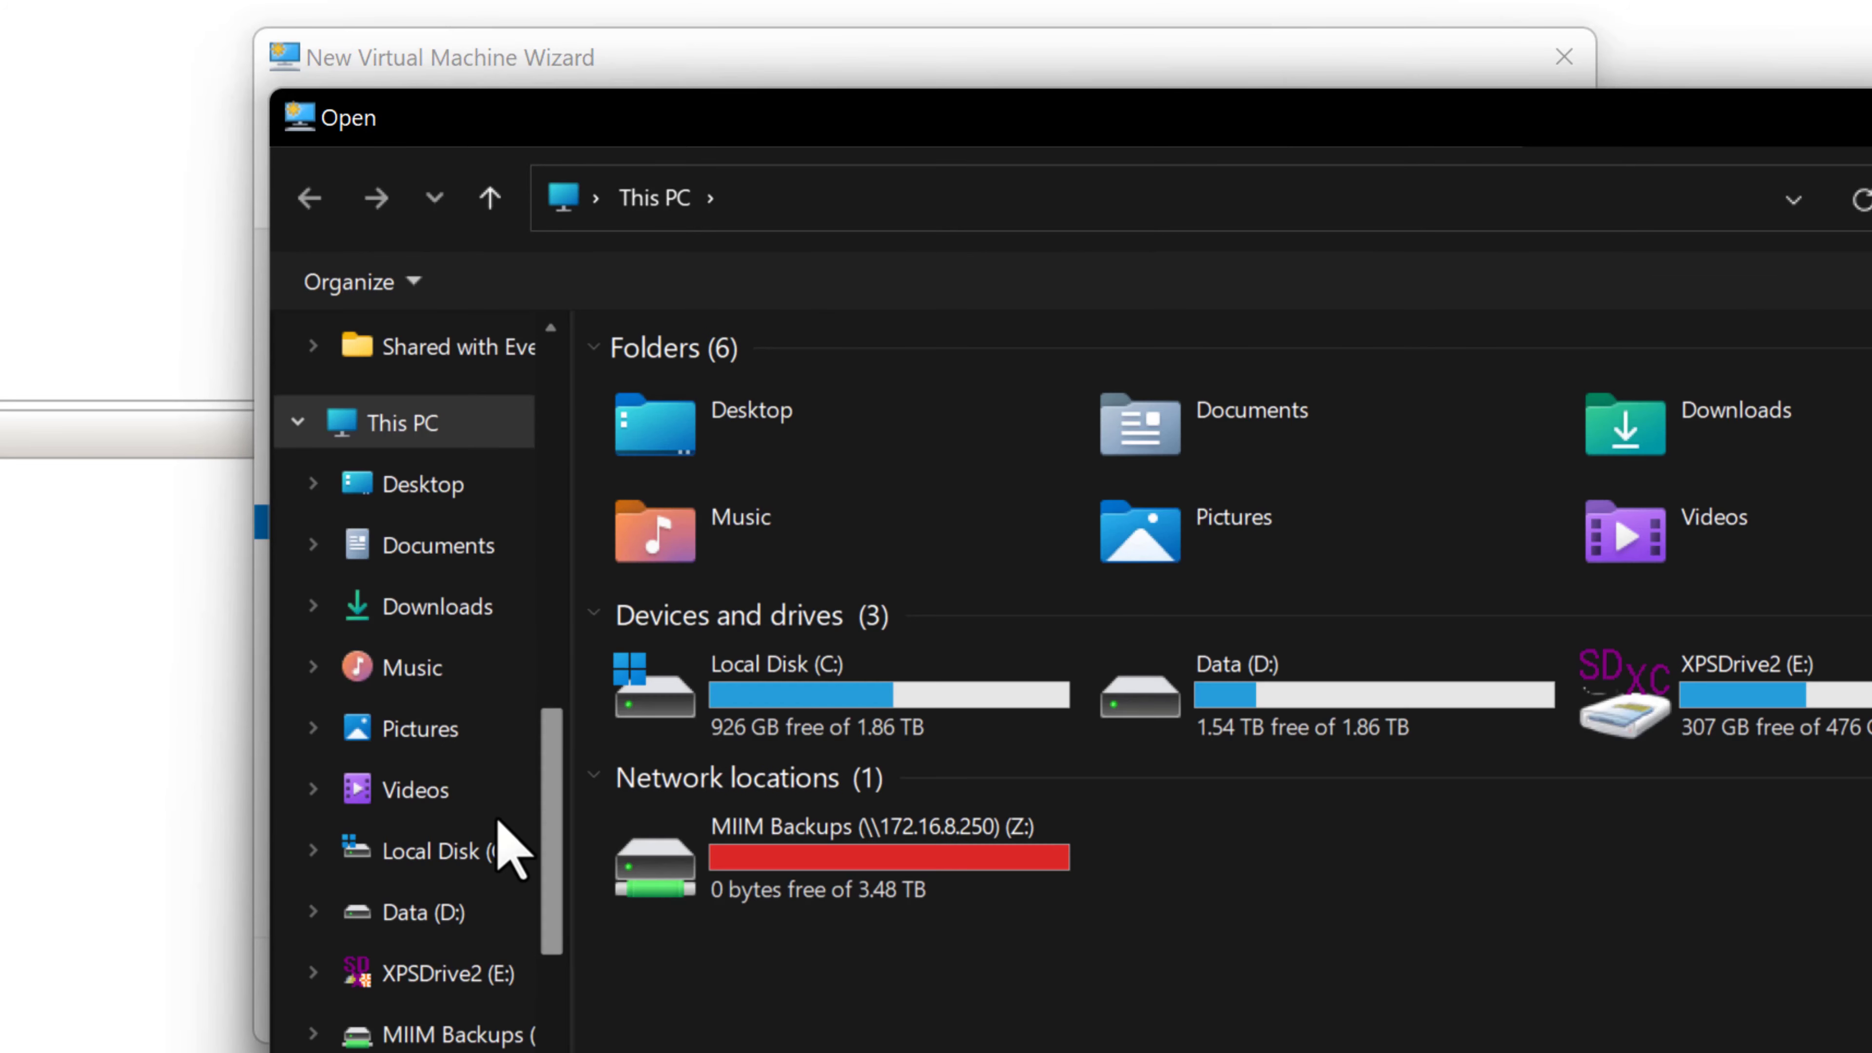
pyautogui.click(317, 983)
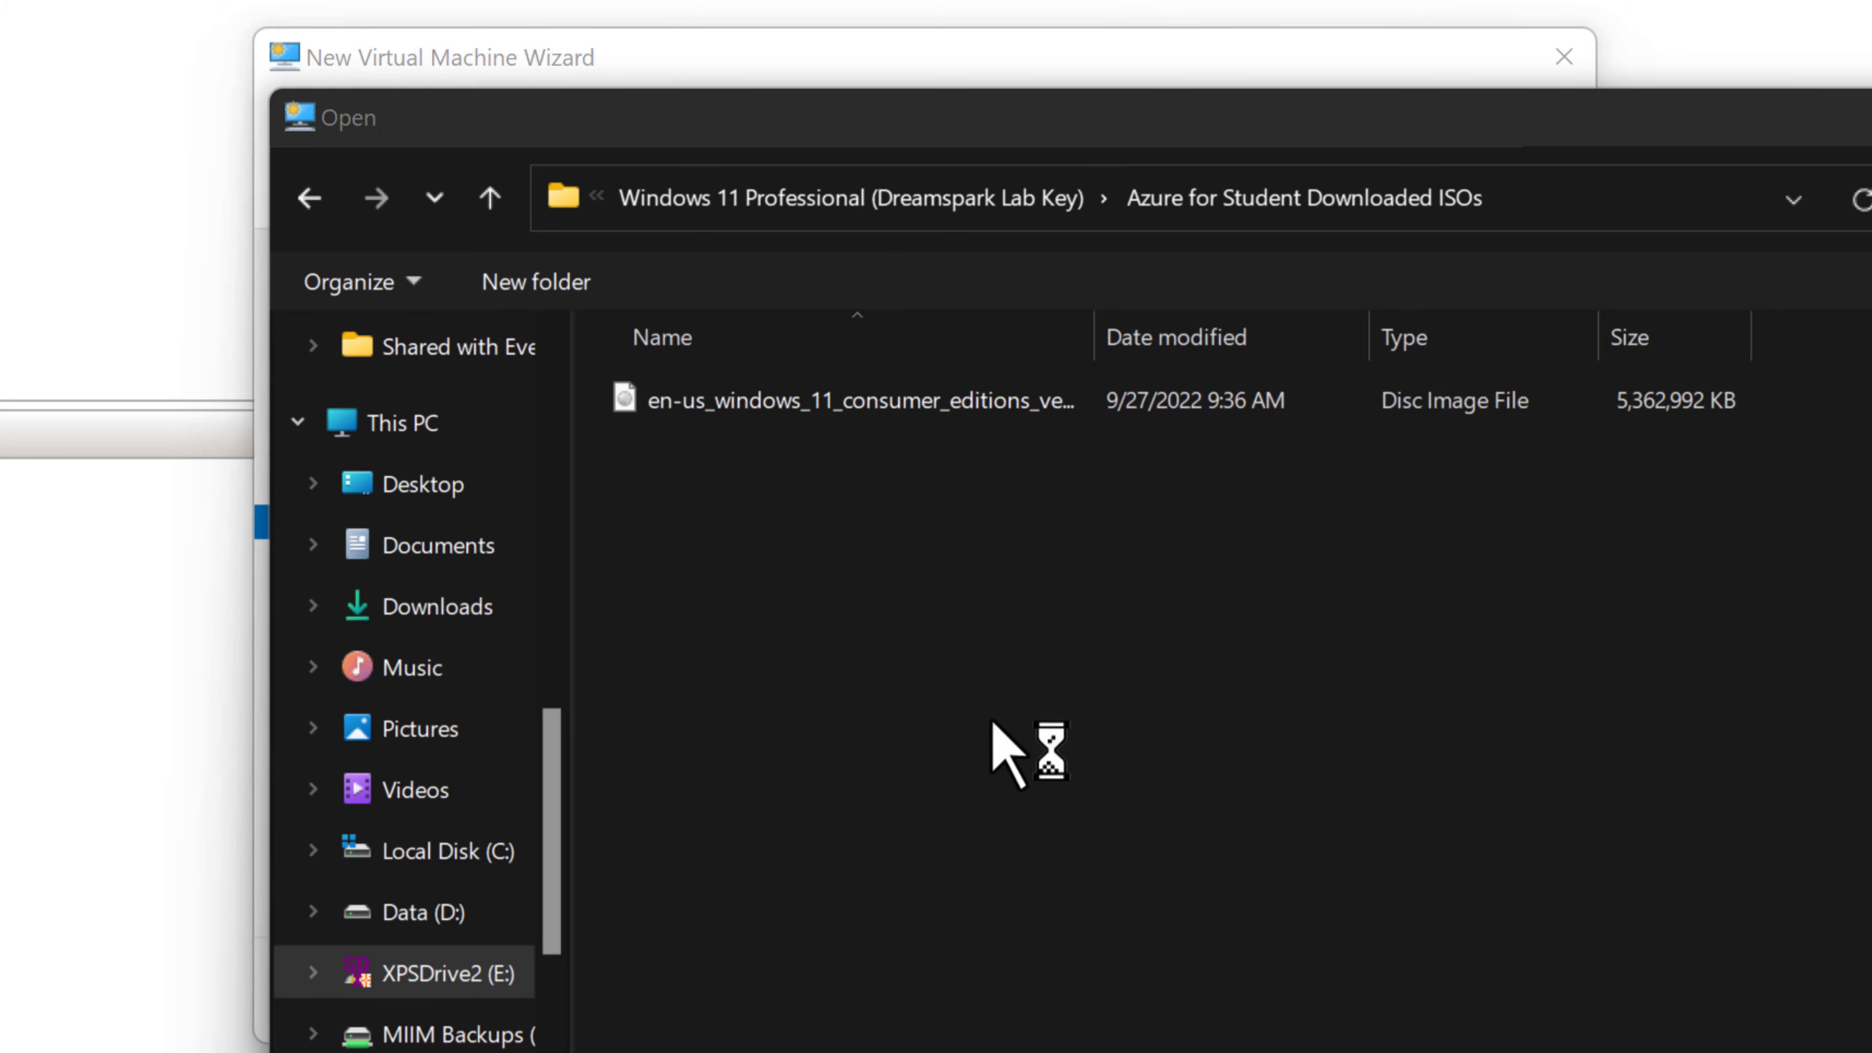
pyautogui.click(914, 407)
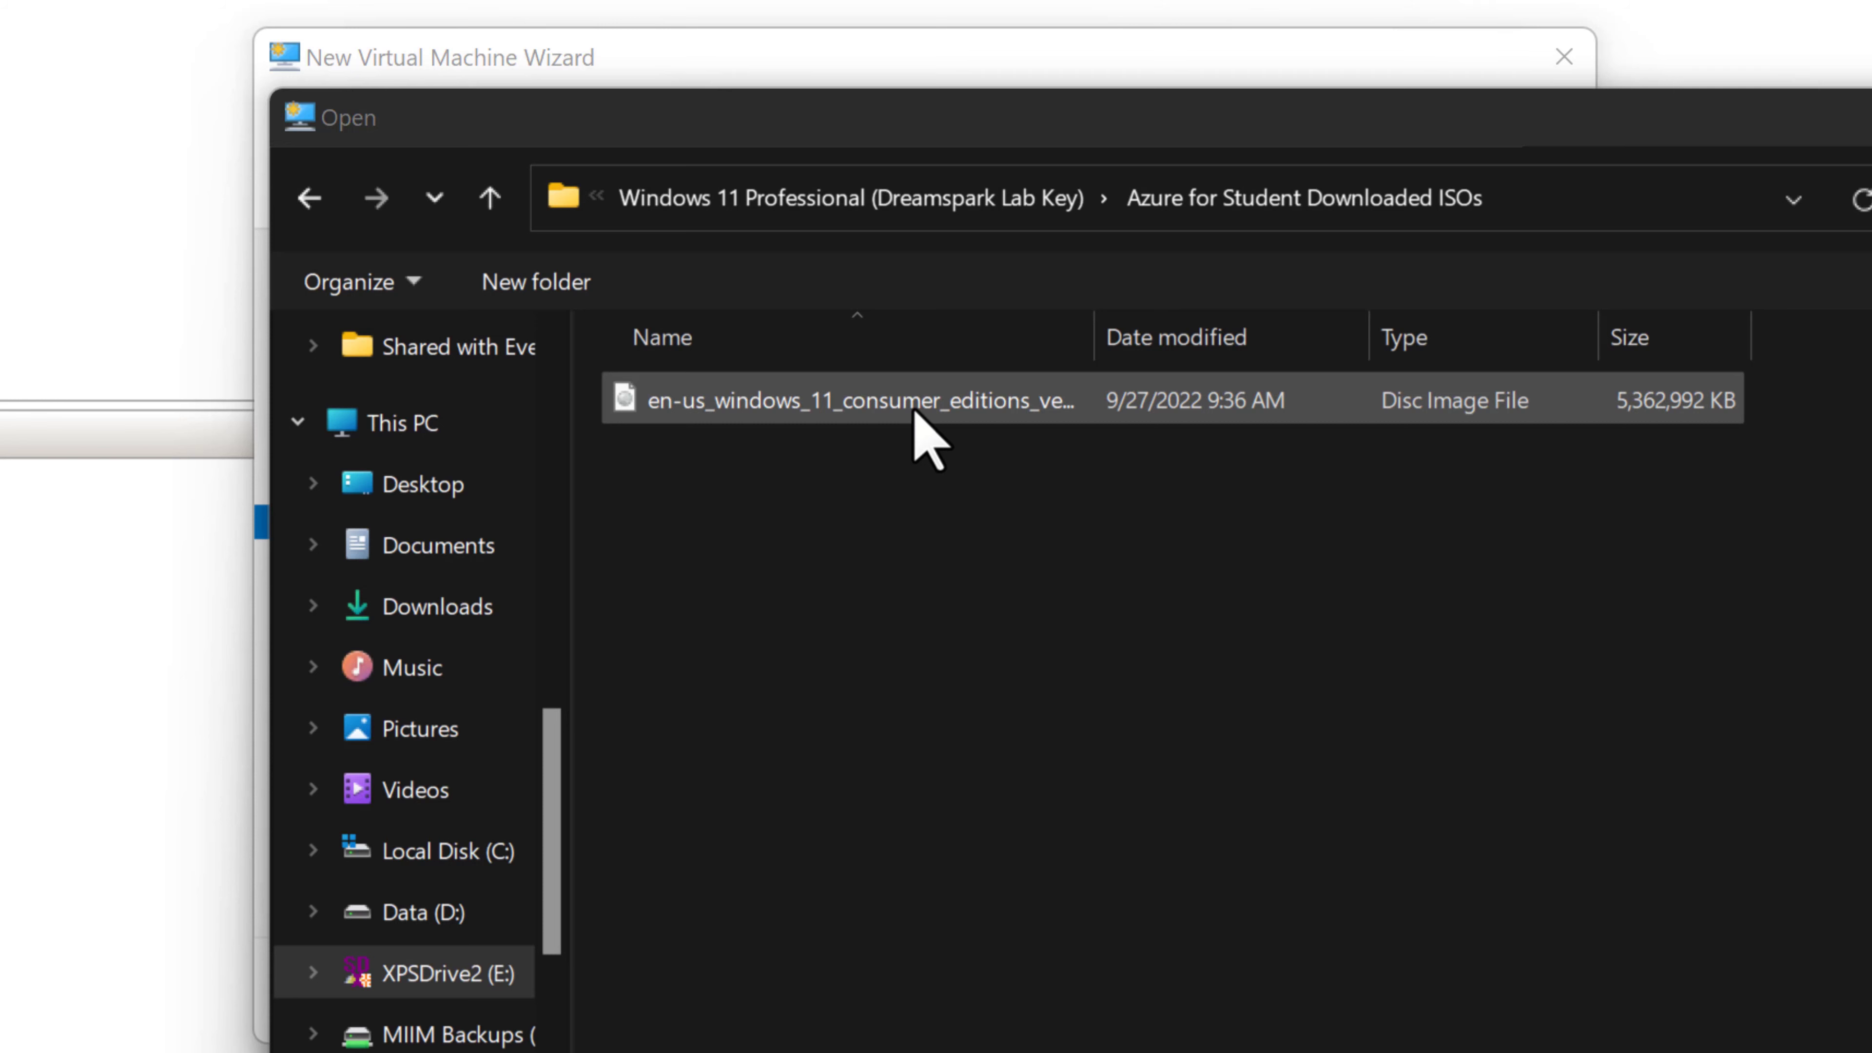
pyautogui.doubleClick(914, 407)
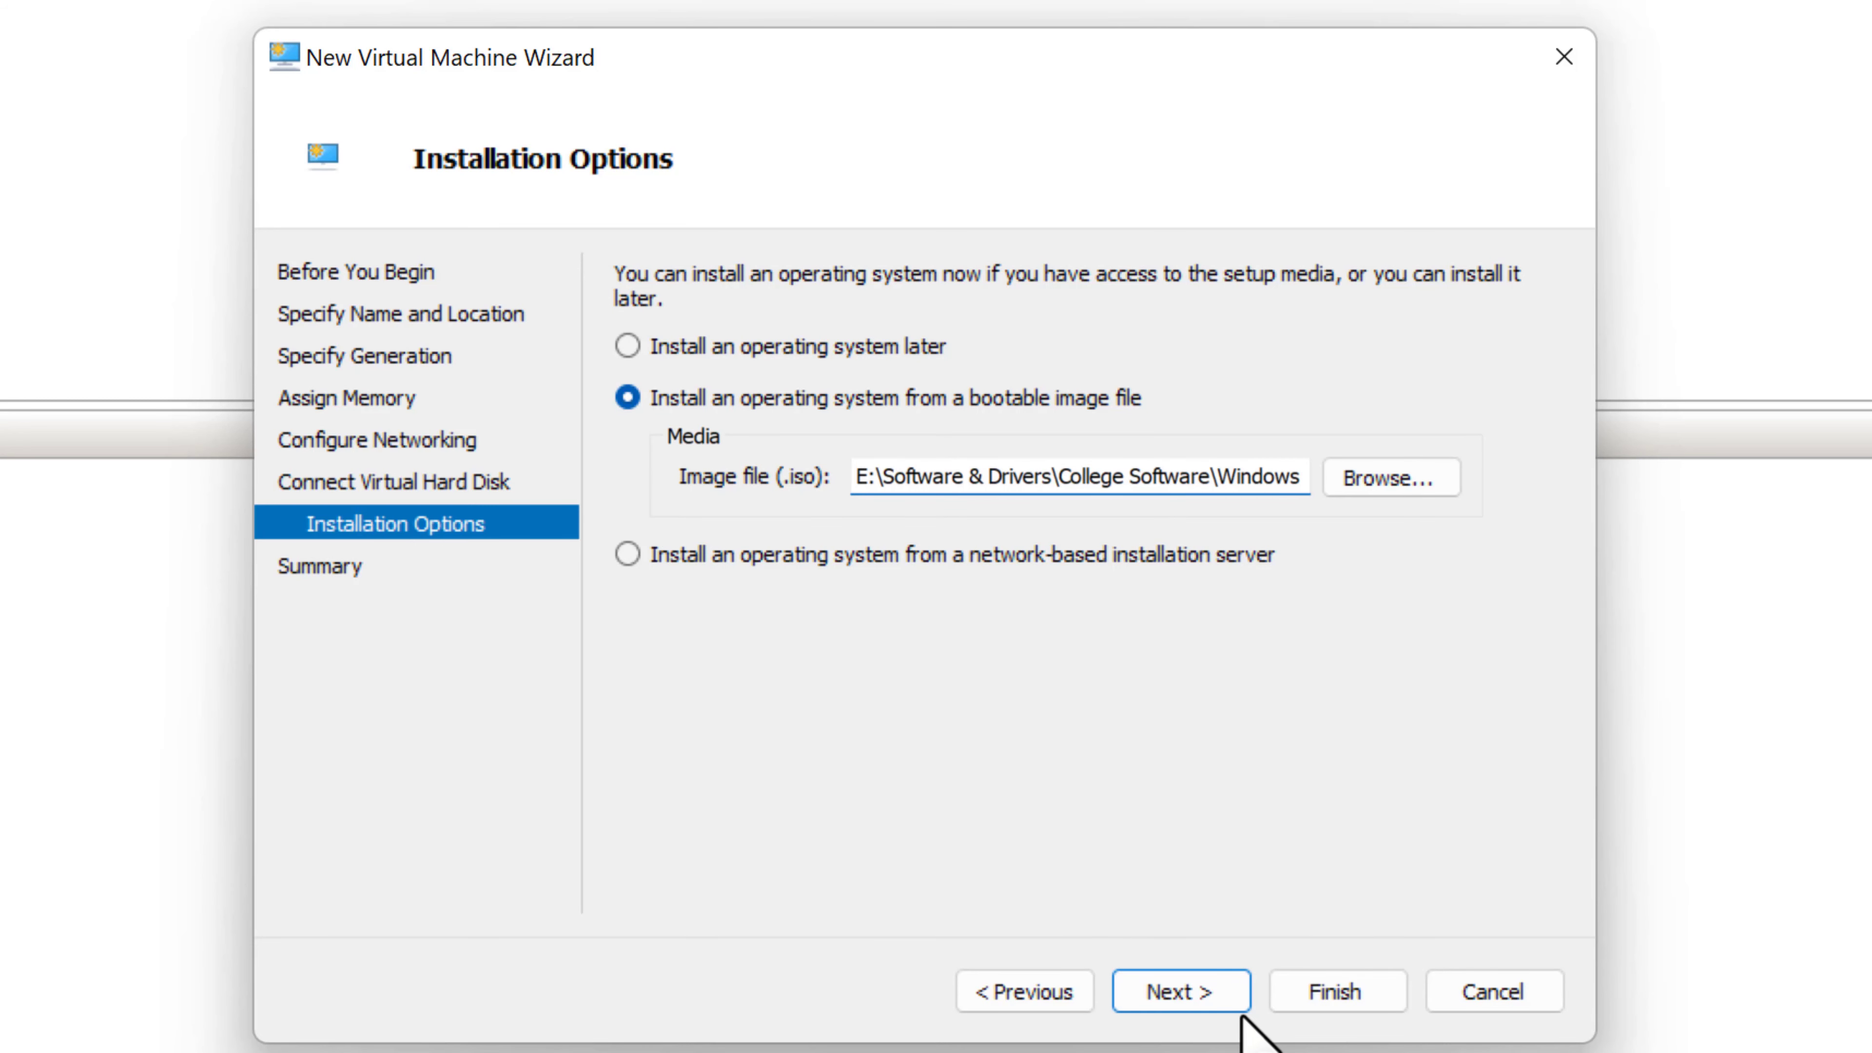
pyautogui.click(1198, 992)
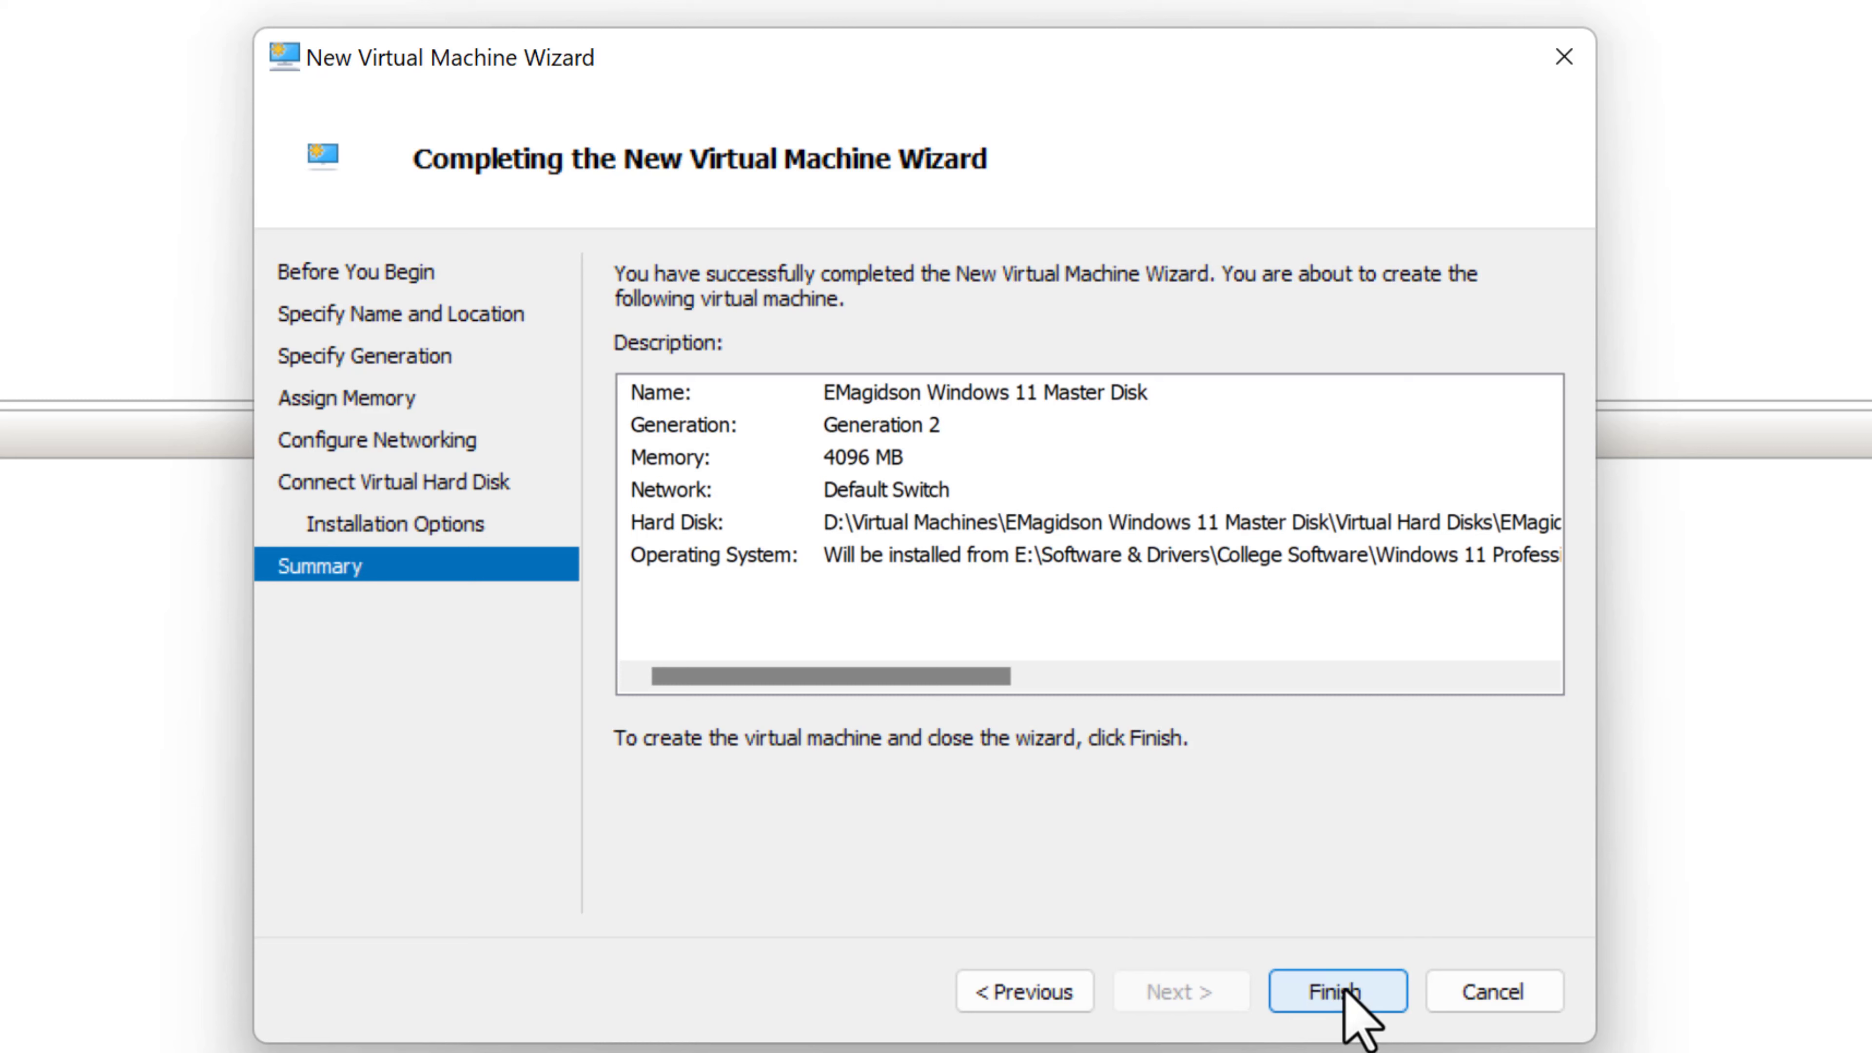
pyautogui.click(1350, 1002)
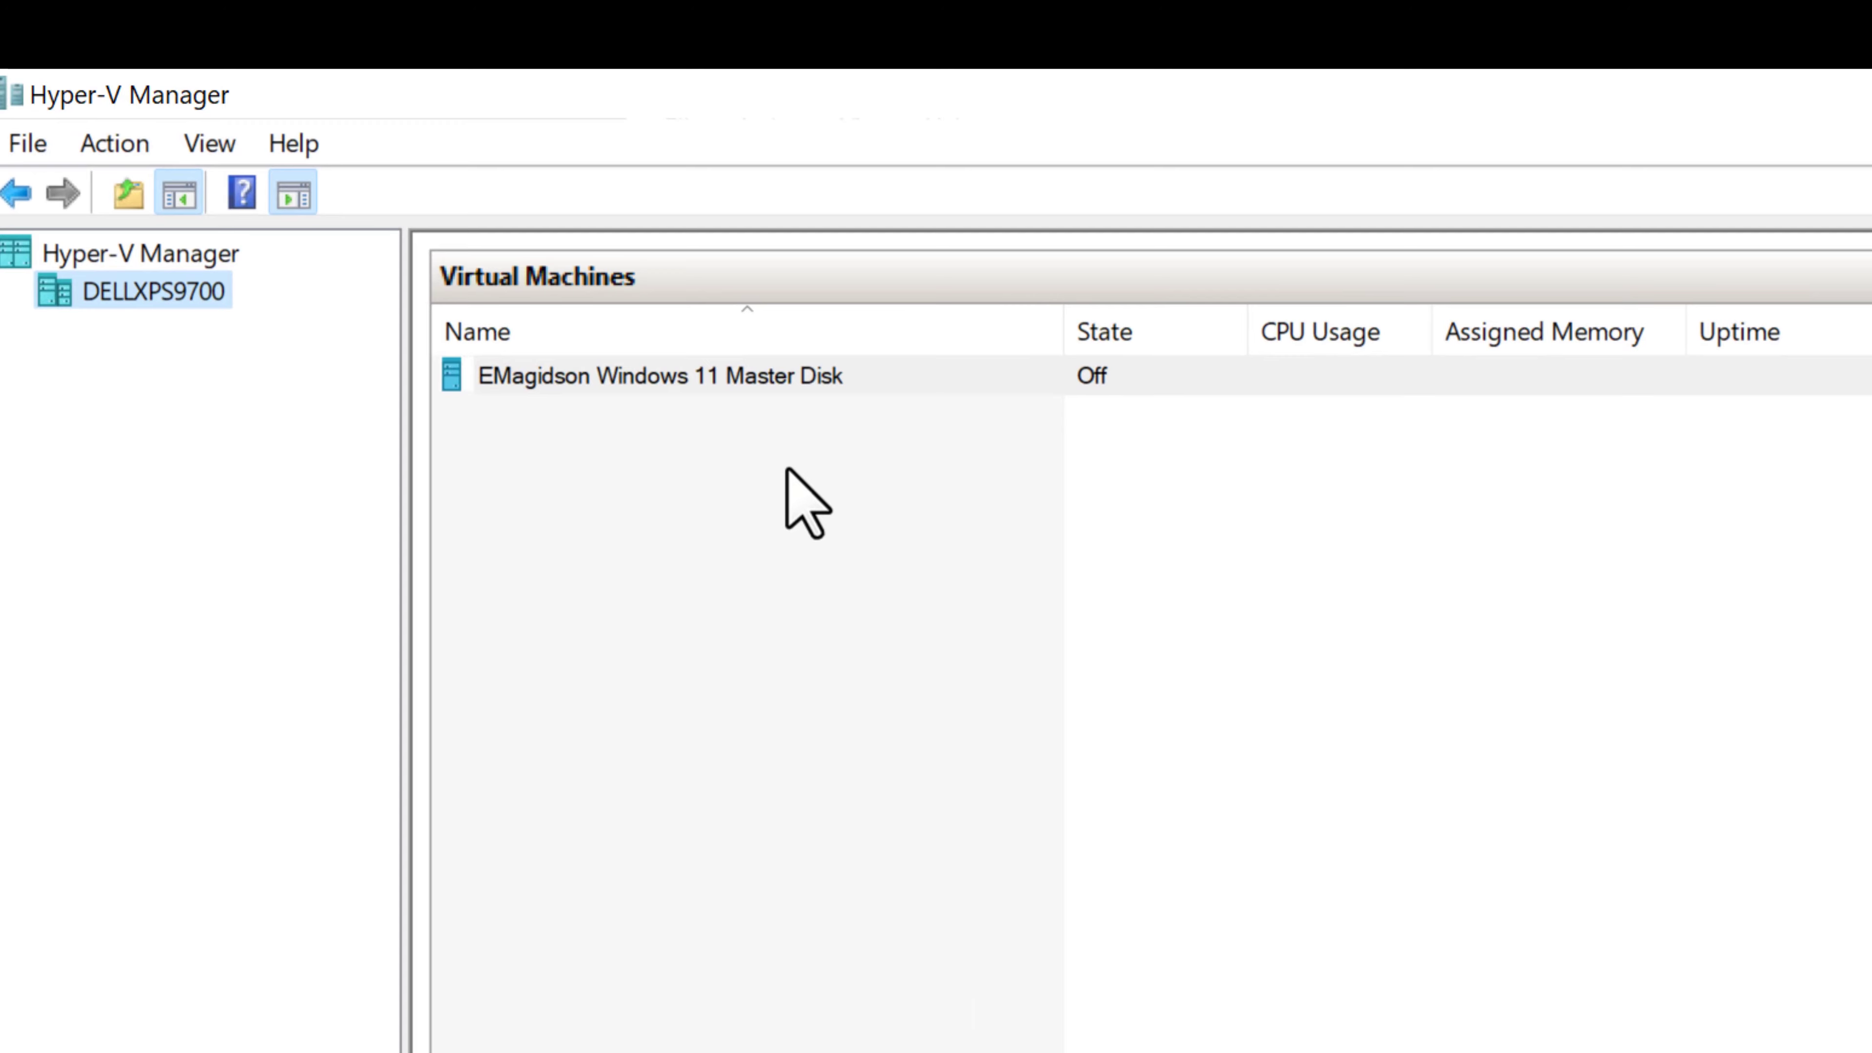
# - In the VM's settings, enable the Trusted Platform Module and set 2 virtual processors
pyautogui.rightClick(791, 376)
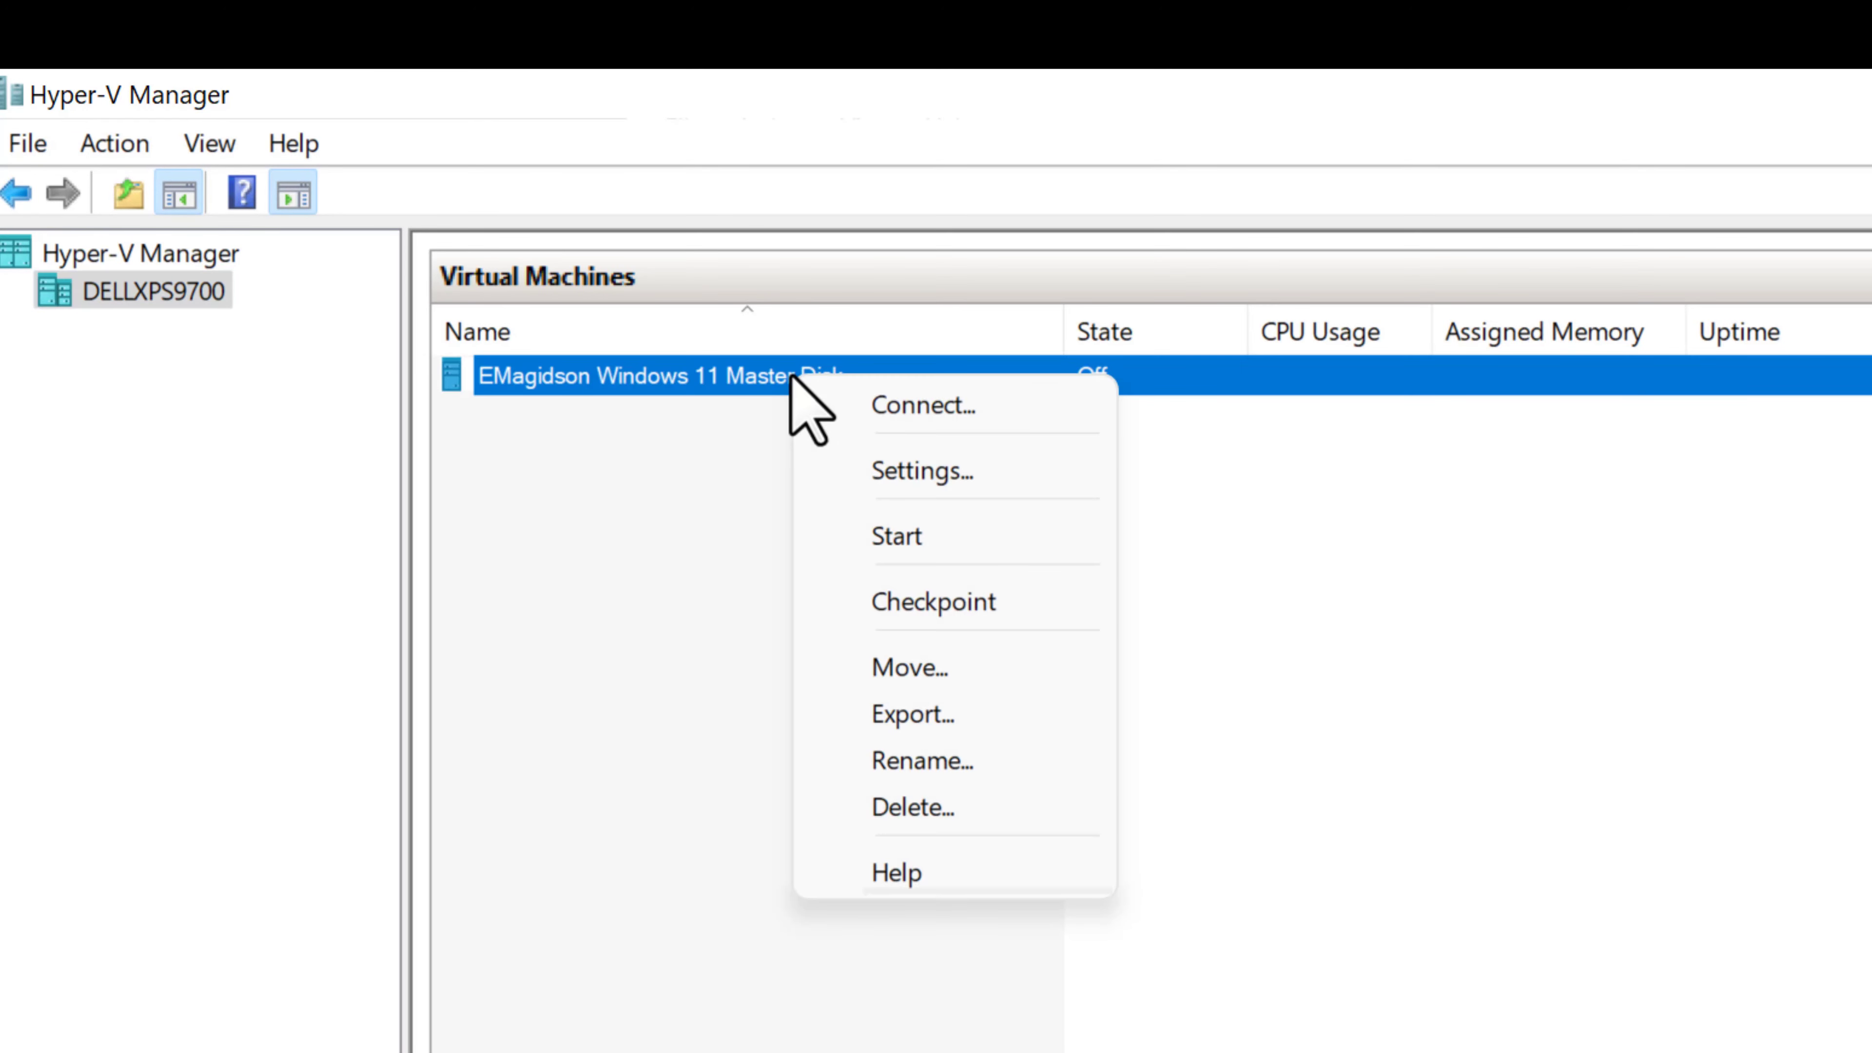
pyautogui.click(893, 470)
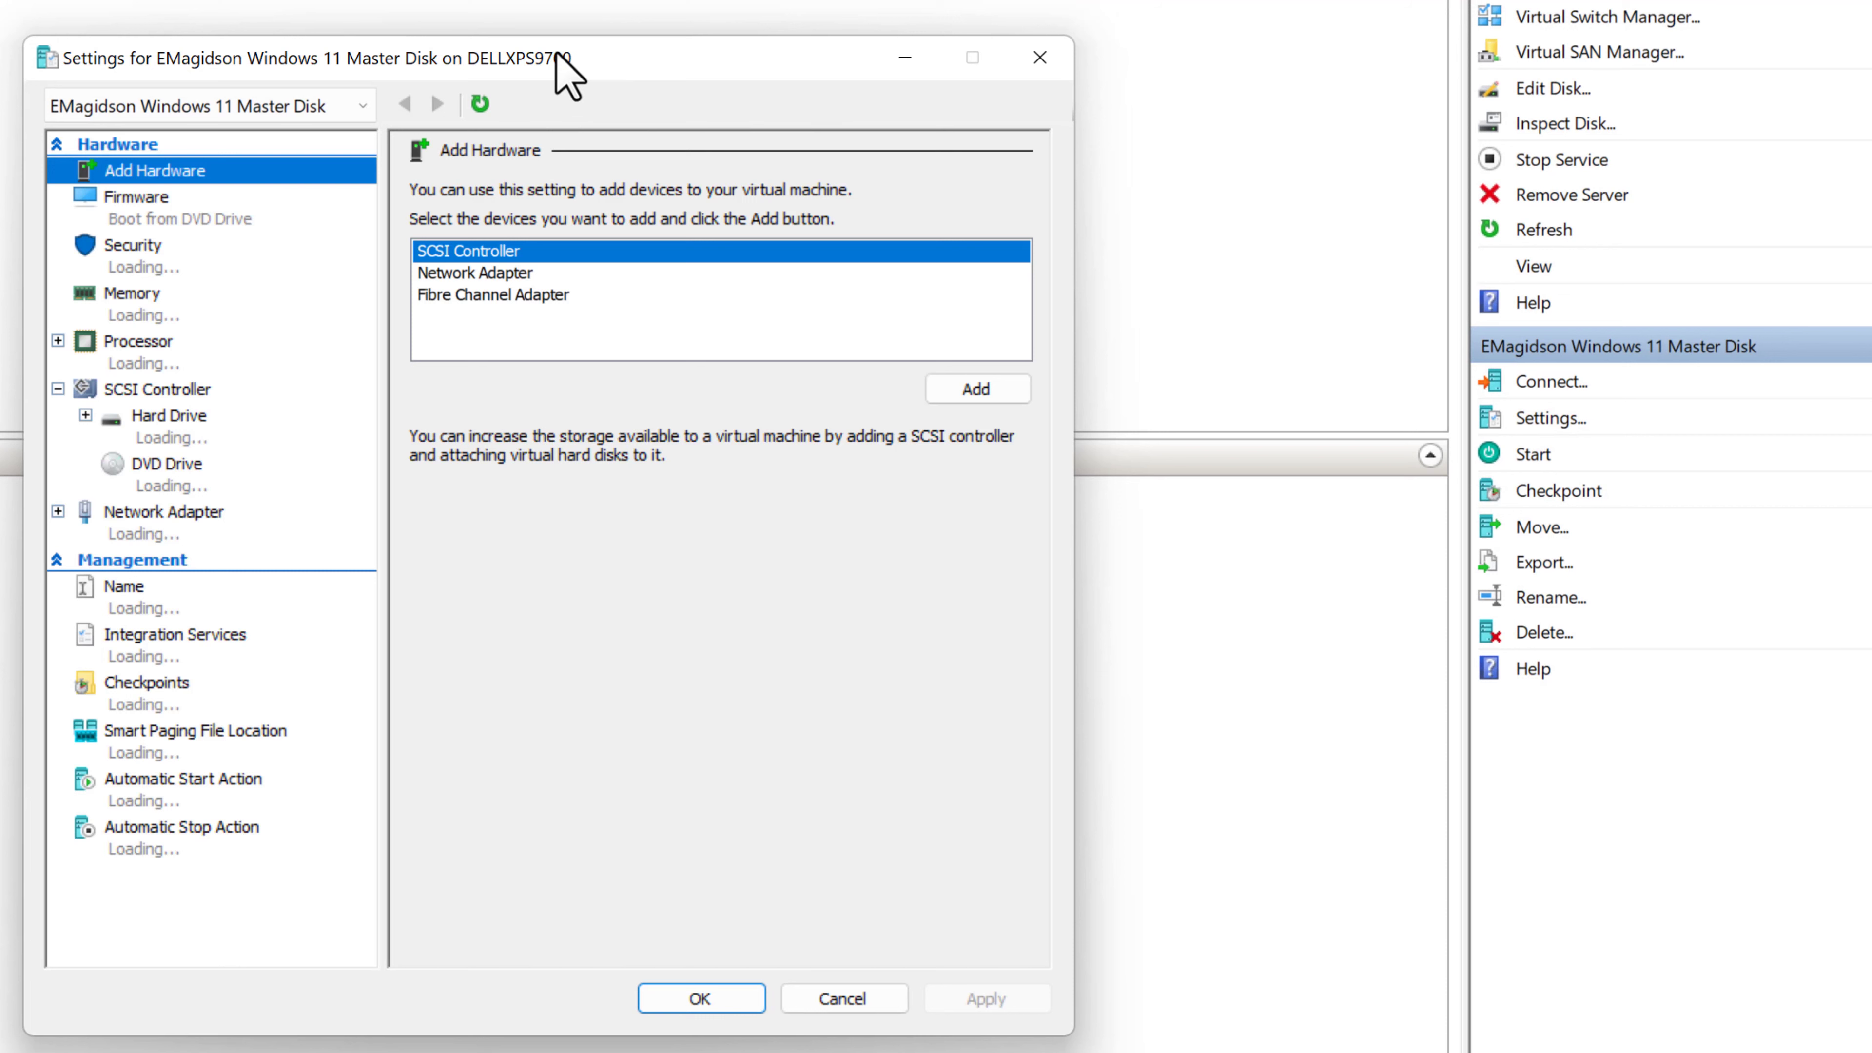
pyautogui.click(133, 262)
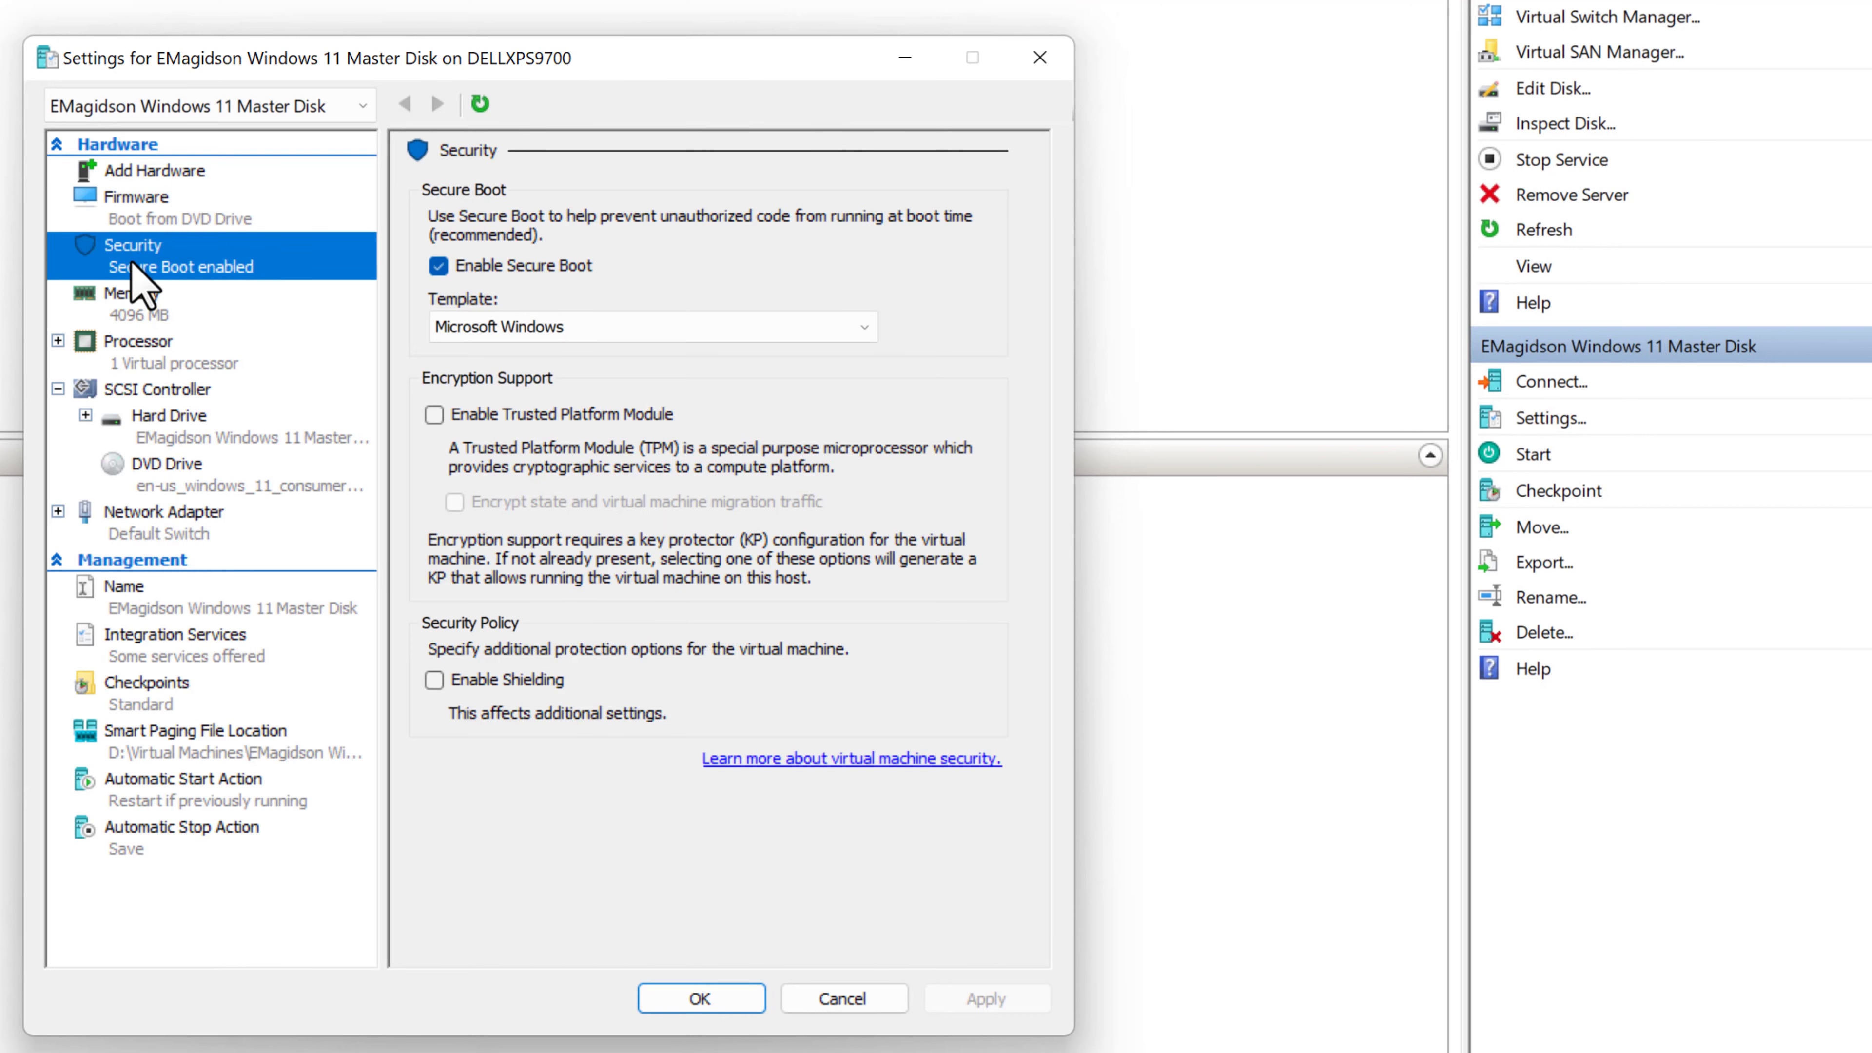
pyautogui.click(433, 415)
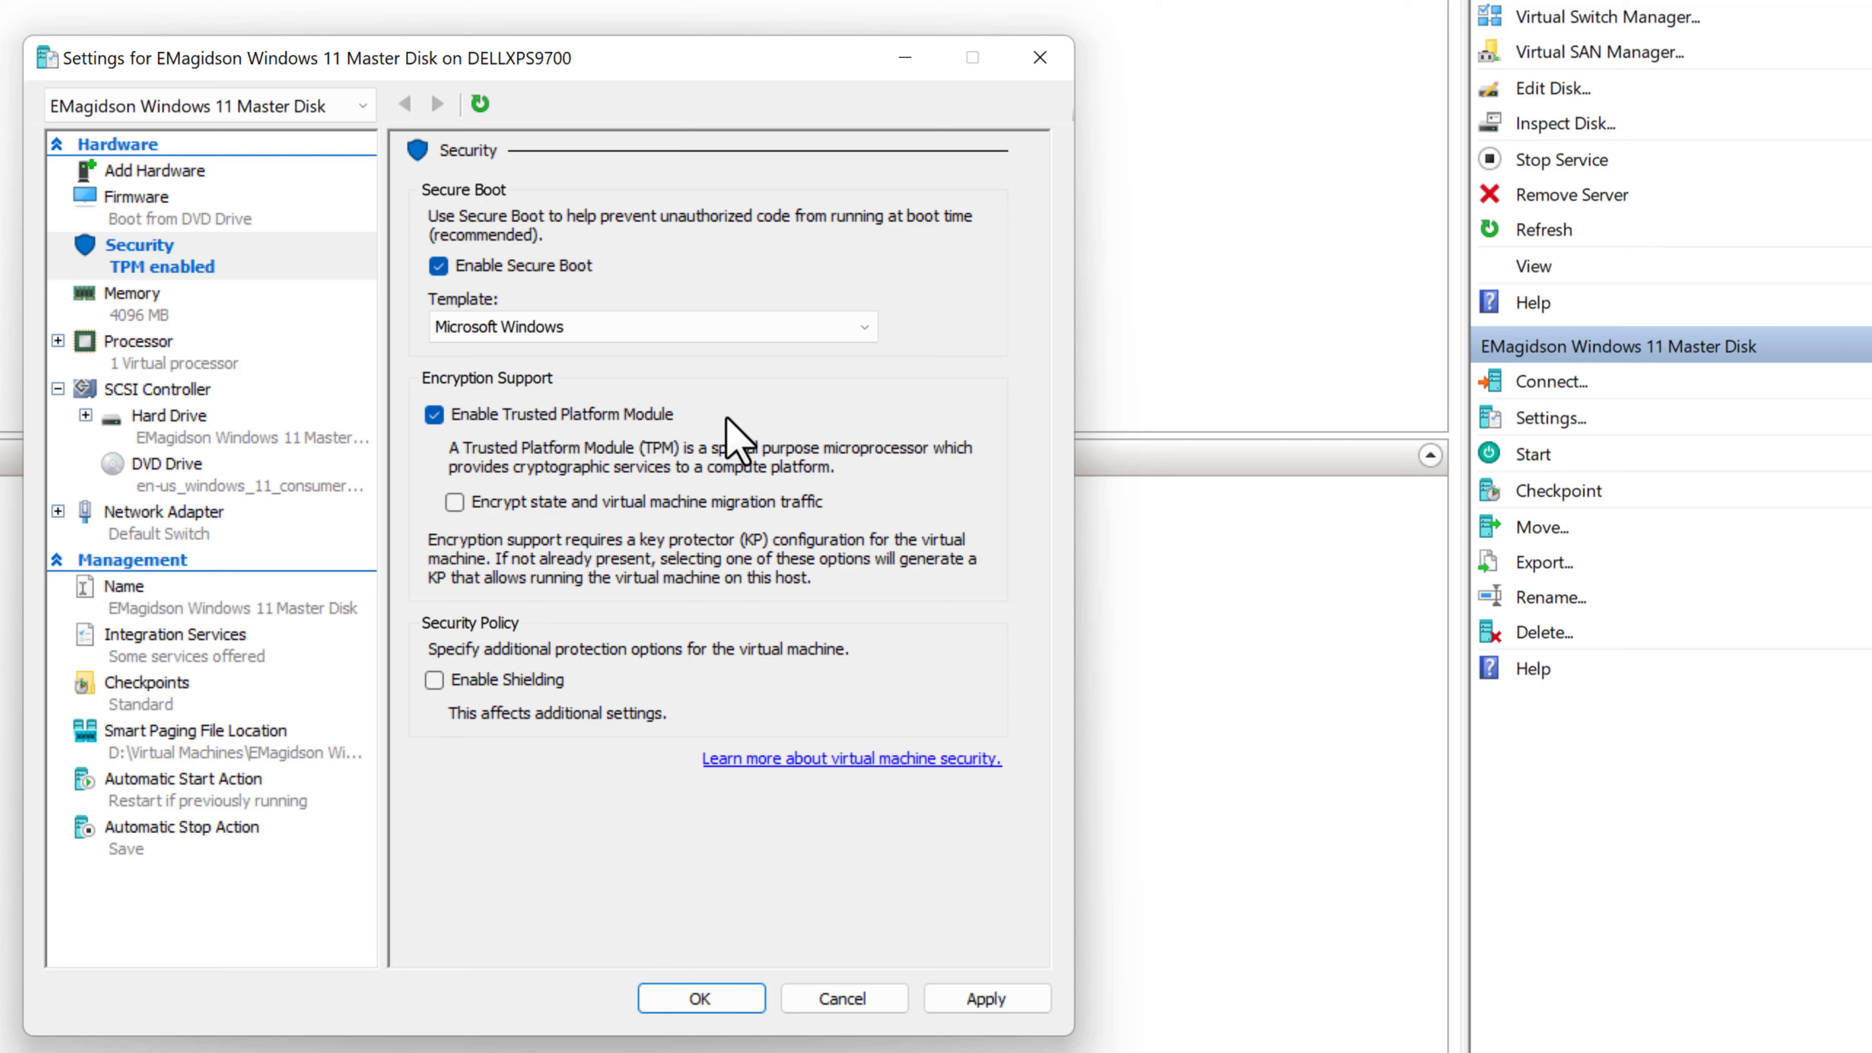
pyautogui.click(121, 348)
pyautogui.click(740, 237)
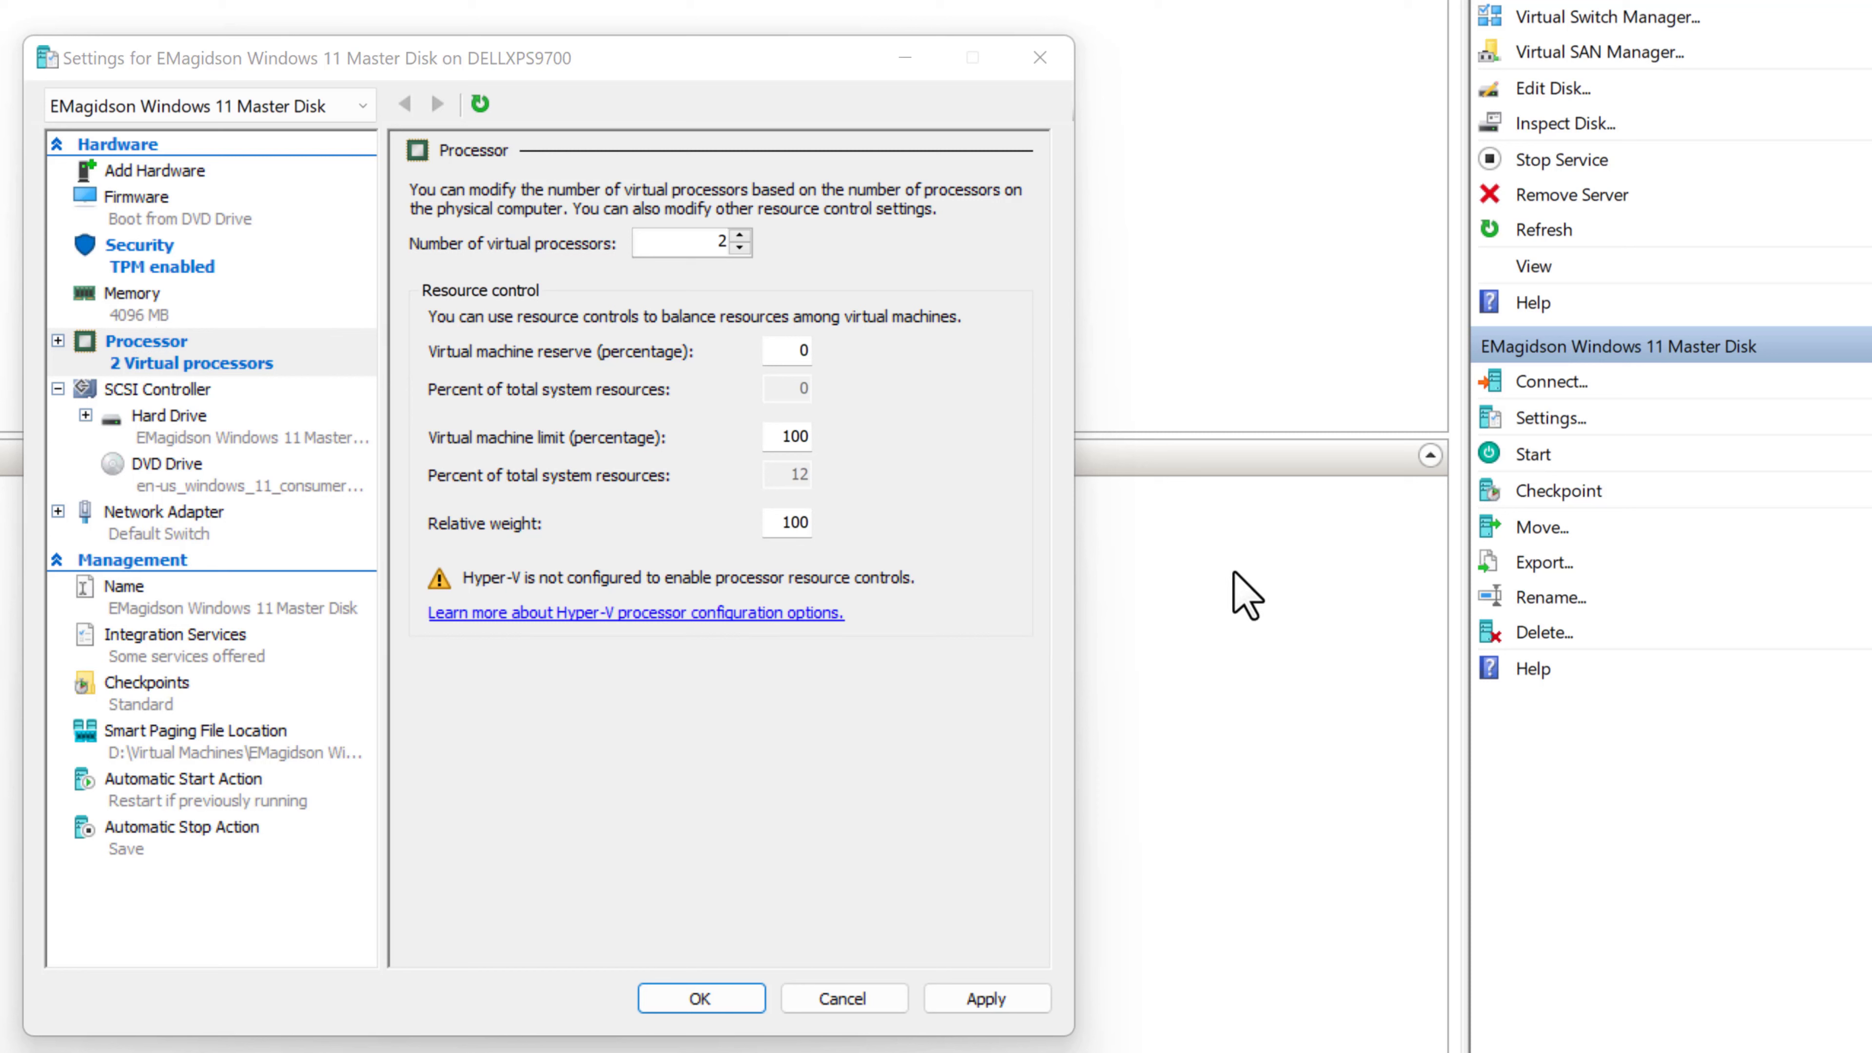
# - Turn off checkpoints for the VM, then apply and save the settings
pyautogui.click(151, 693)
pyautogui.click(439, 248)
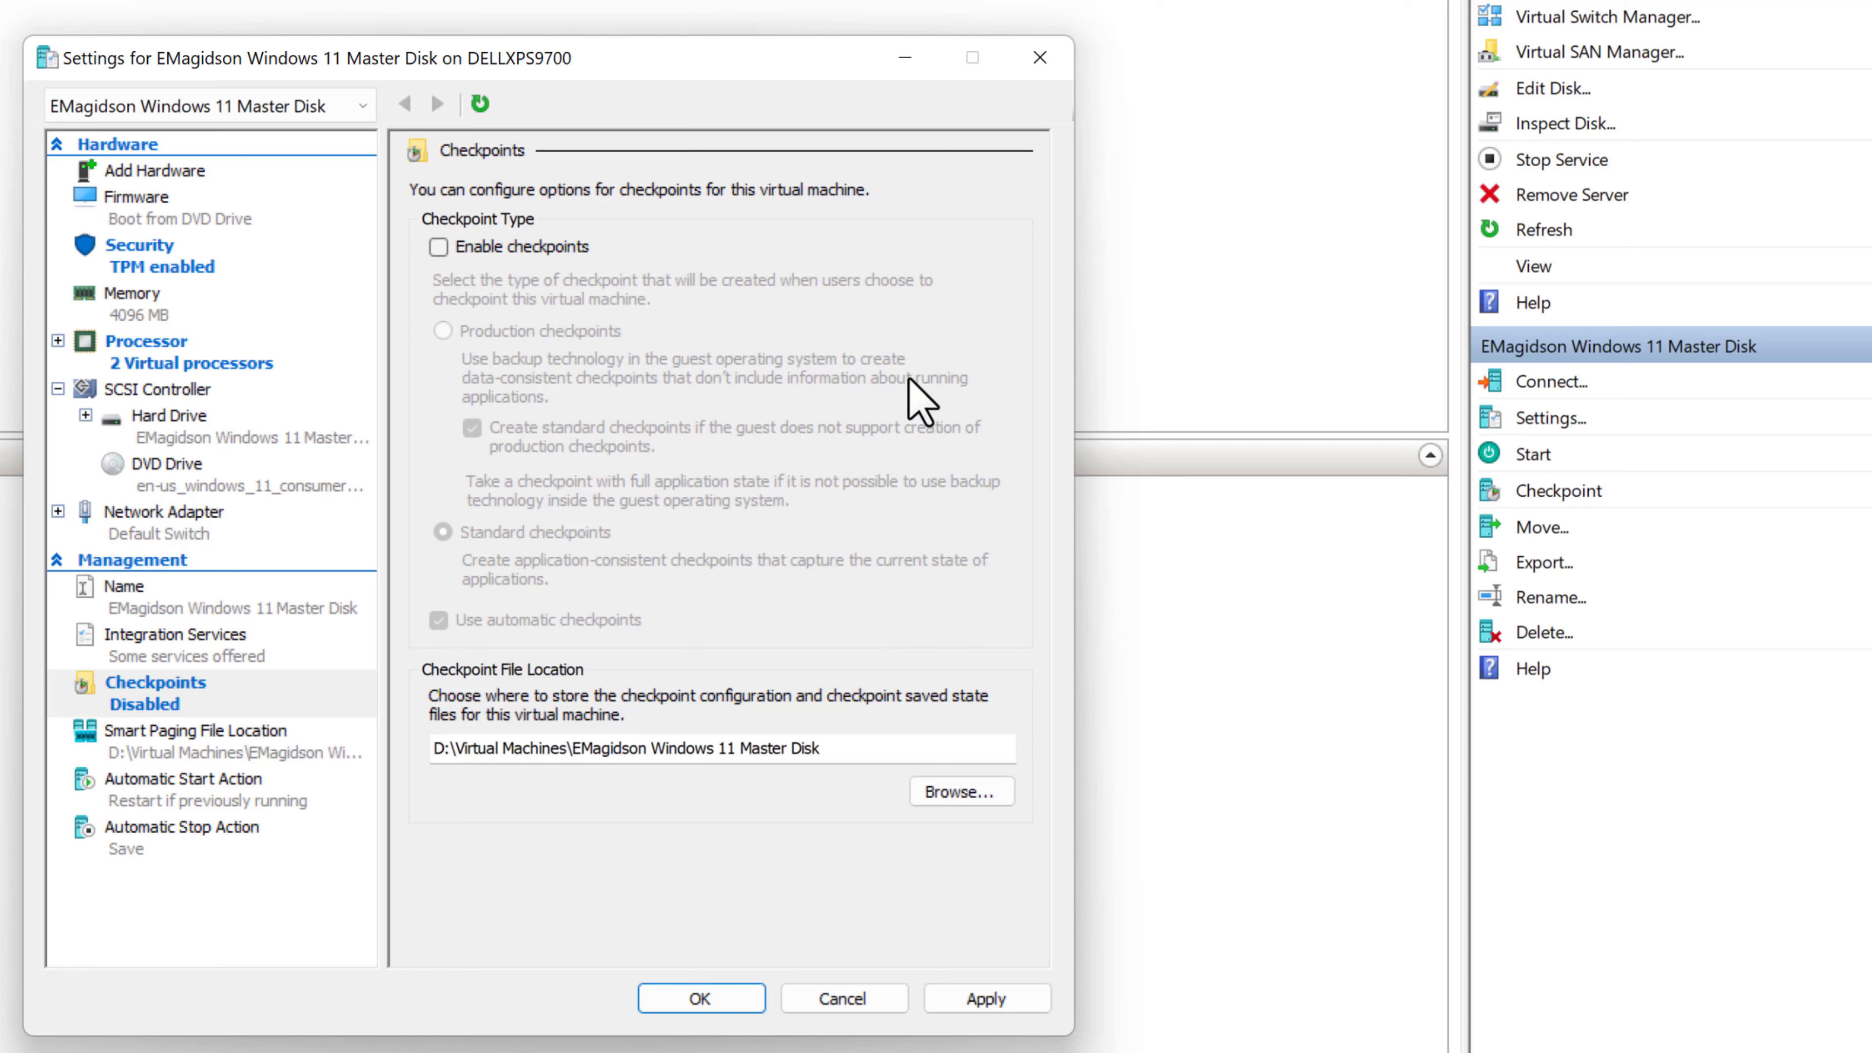
pyautogui.click(991, 1000)
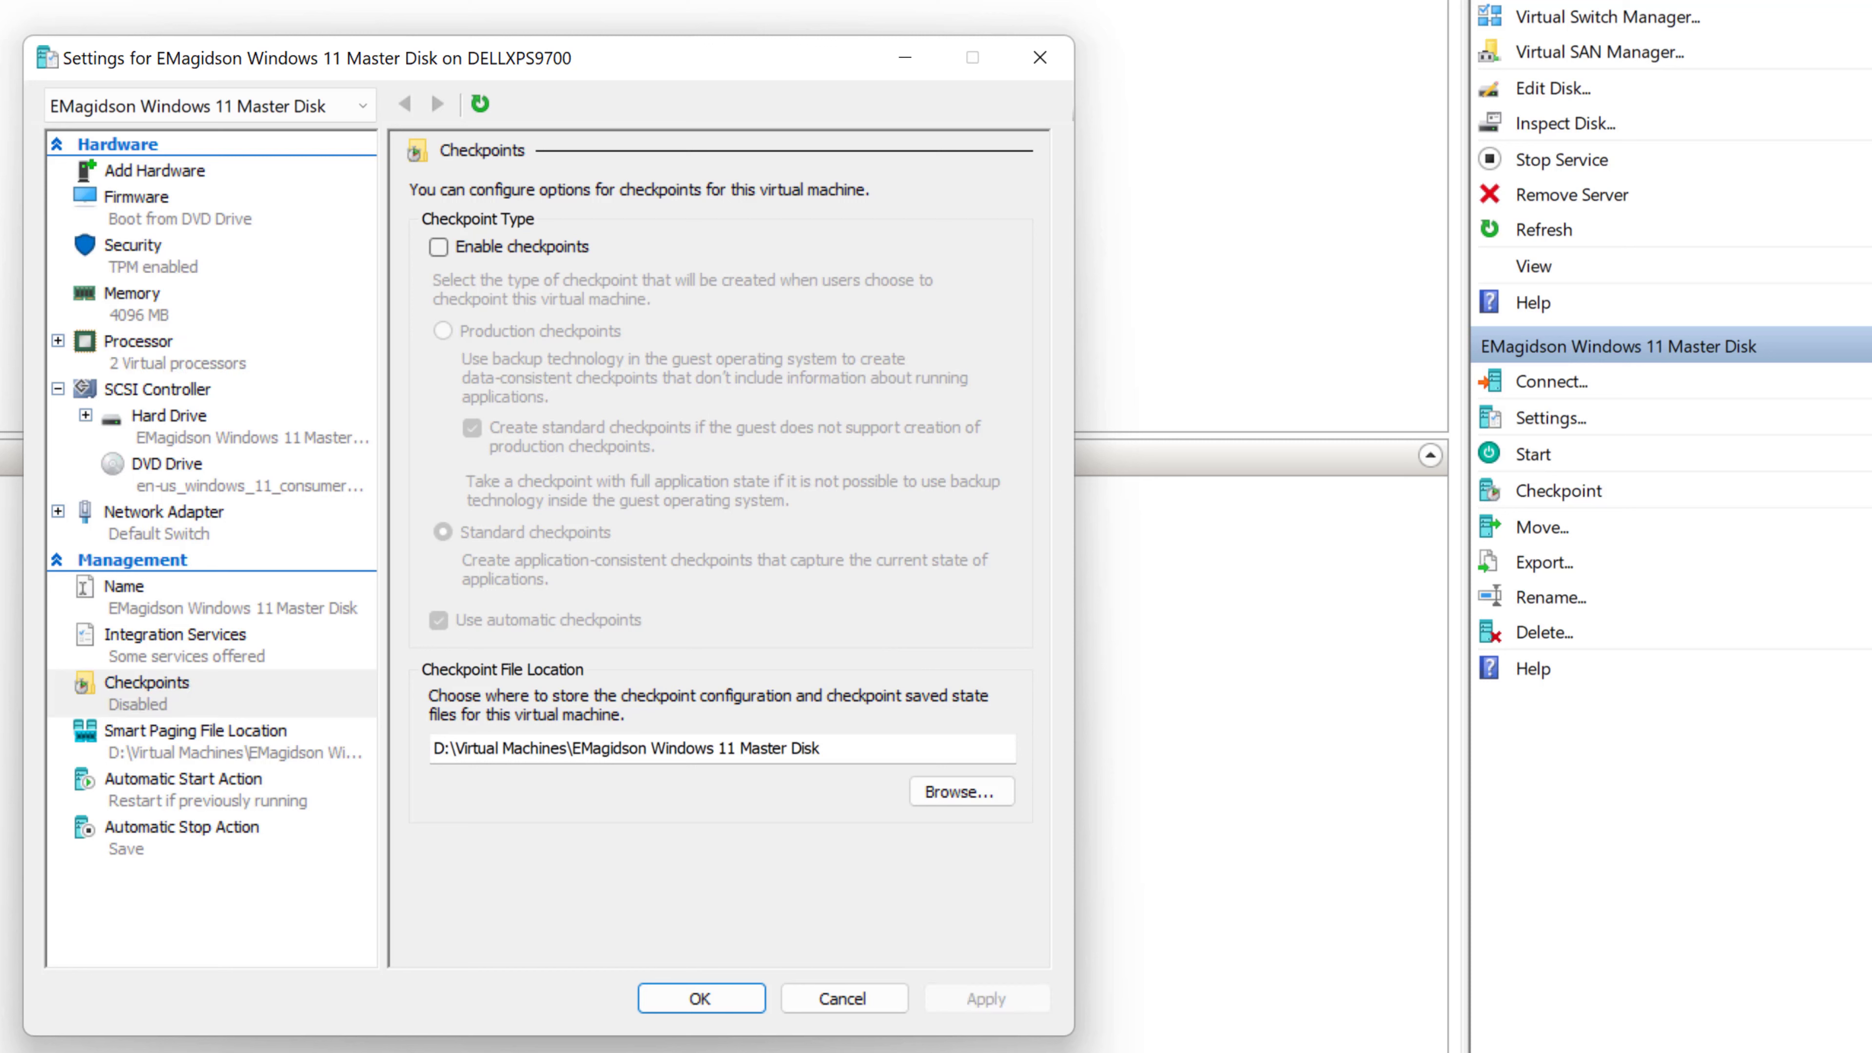
pyautogui.click(698, 1005)
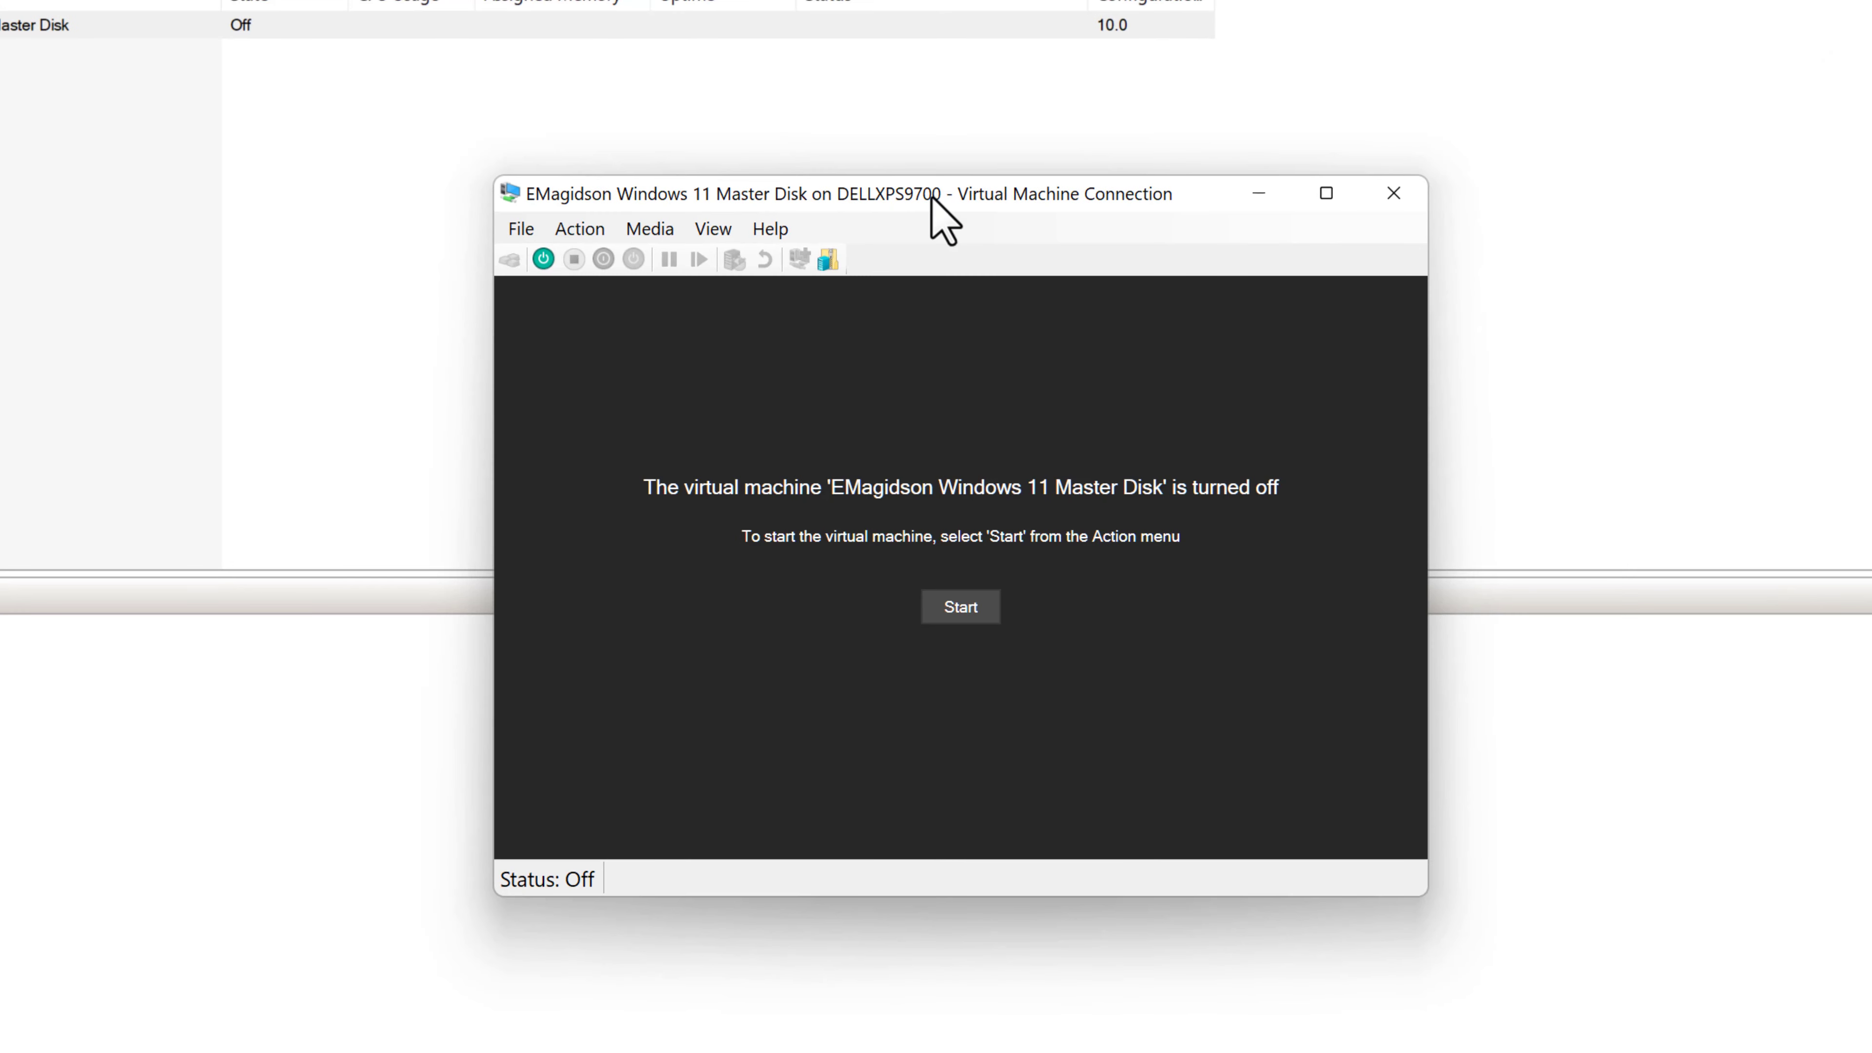
# - Power on the VM and send a keypress so it boots from the Windows 11 DVD
pyautogui.moveTo(931, 196); pyautogui.dragTo(1010, 236)
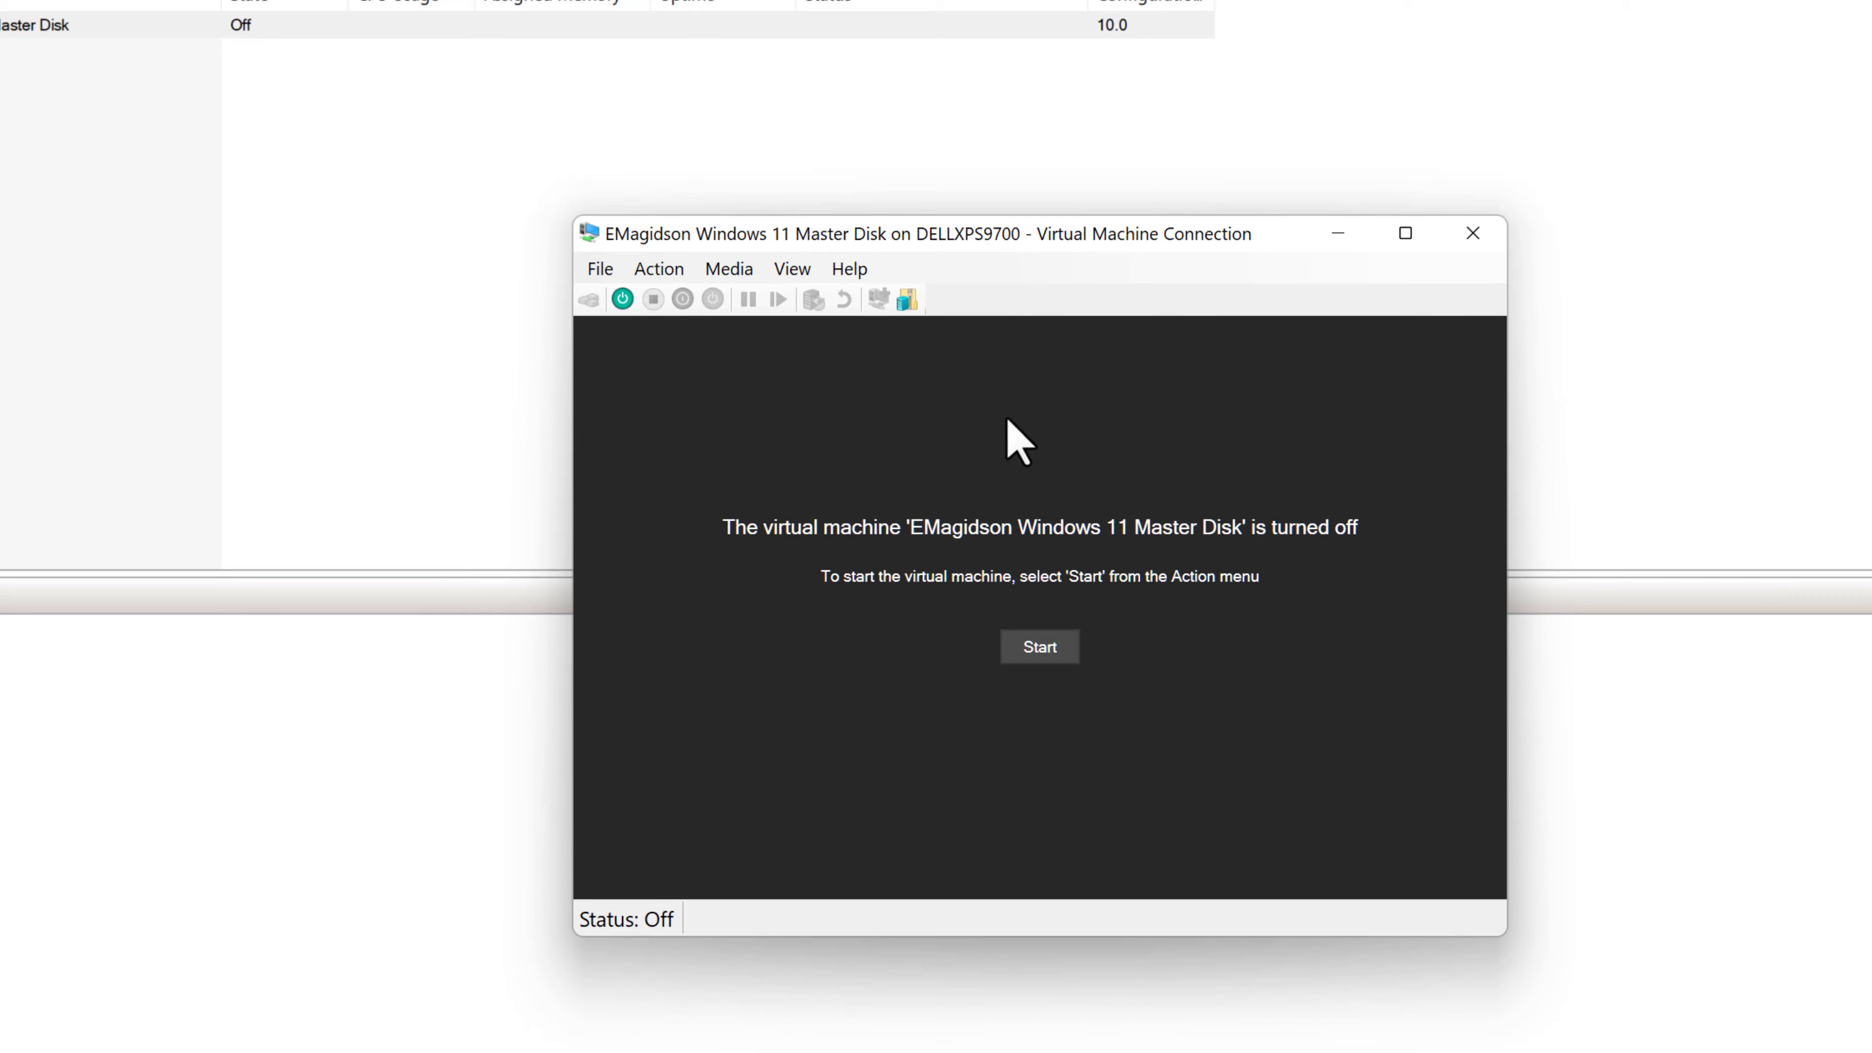
pyautogui.click(1050, 640)
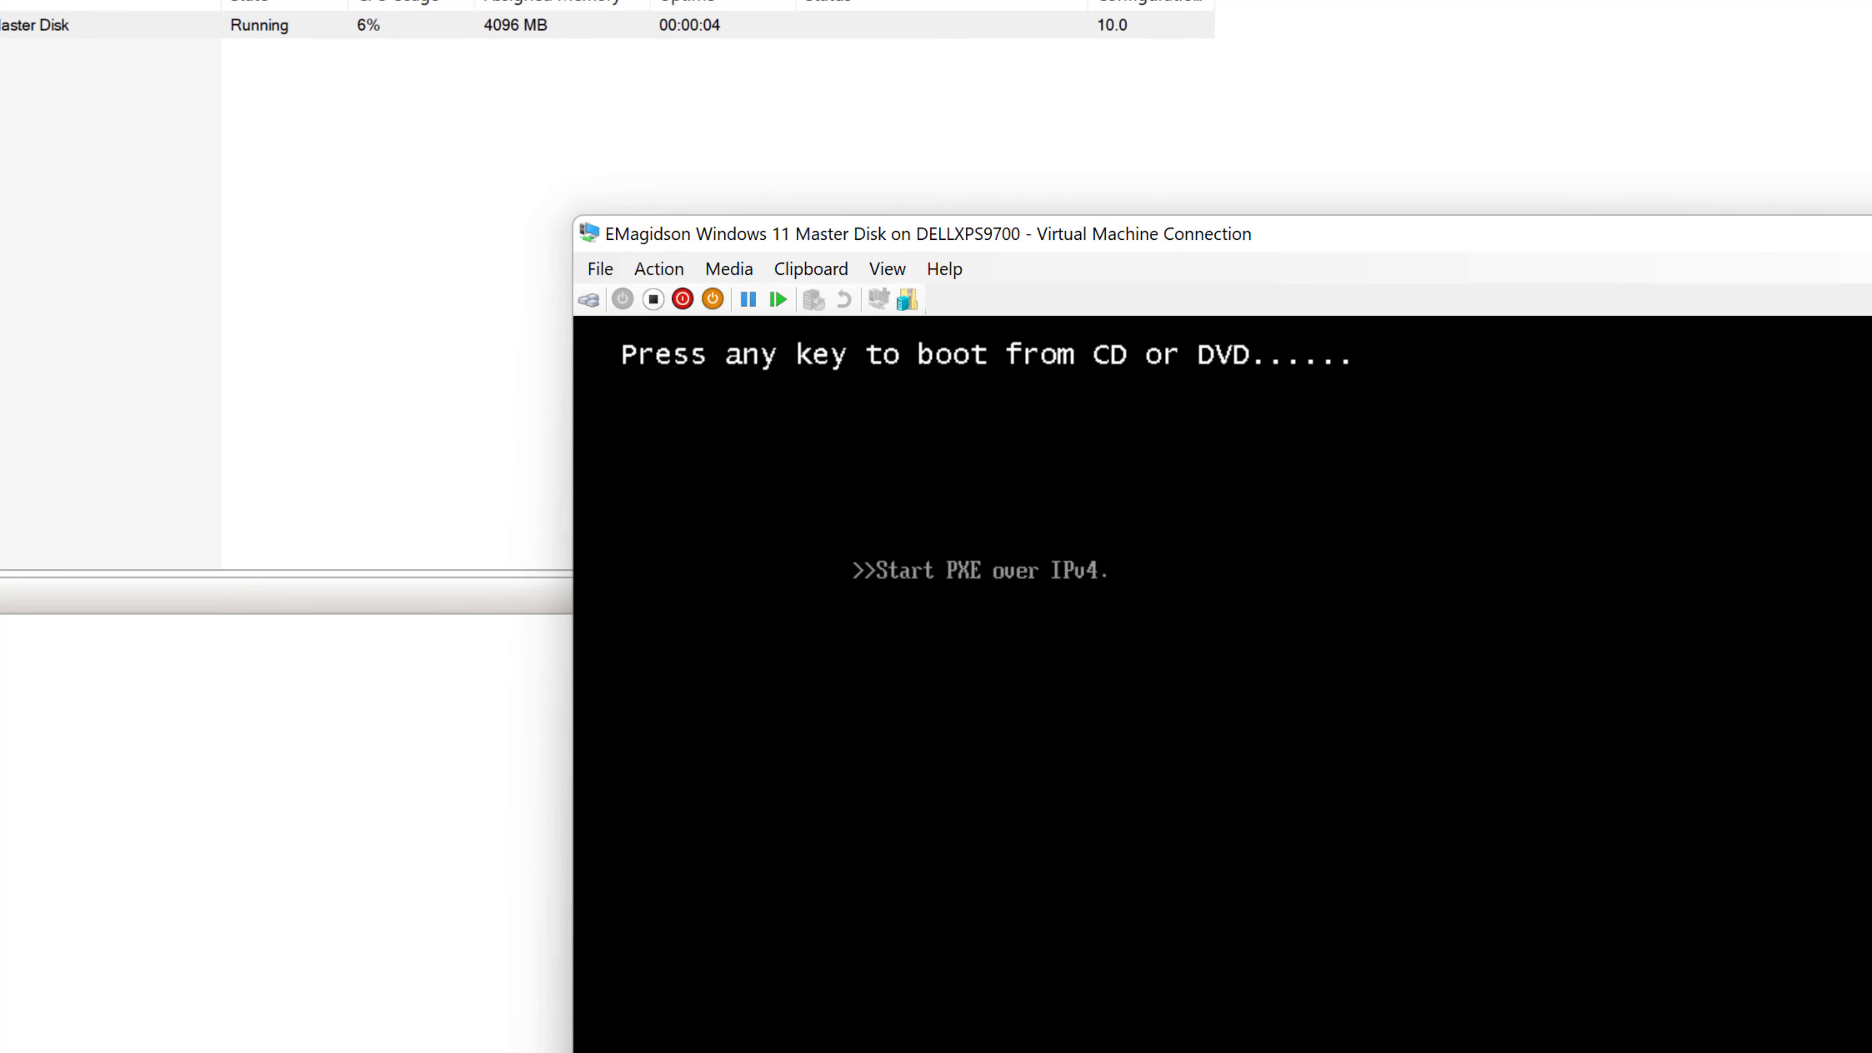
pyautogui.click(592, 300)
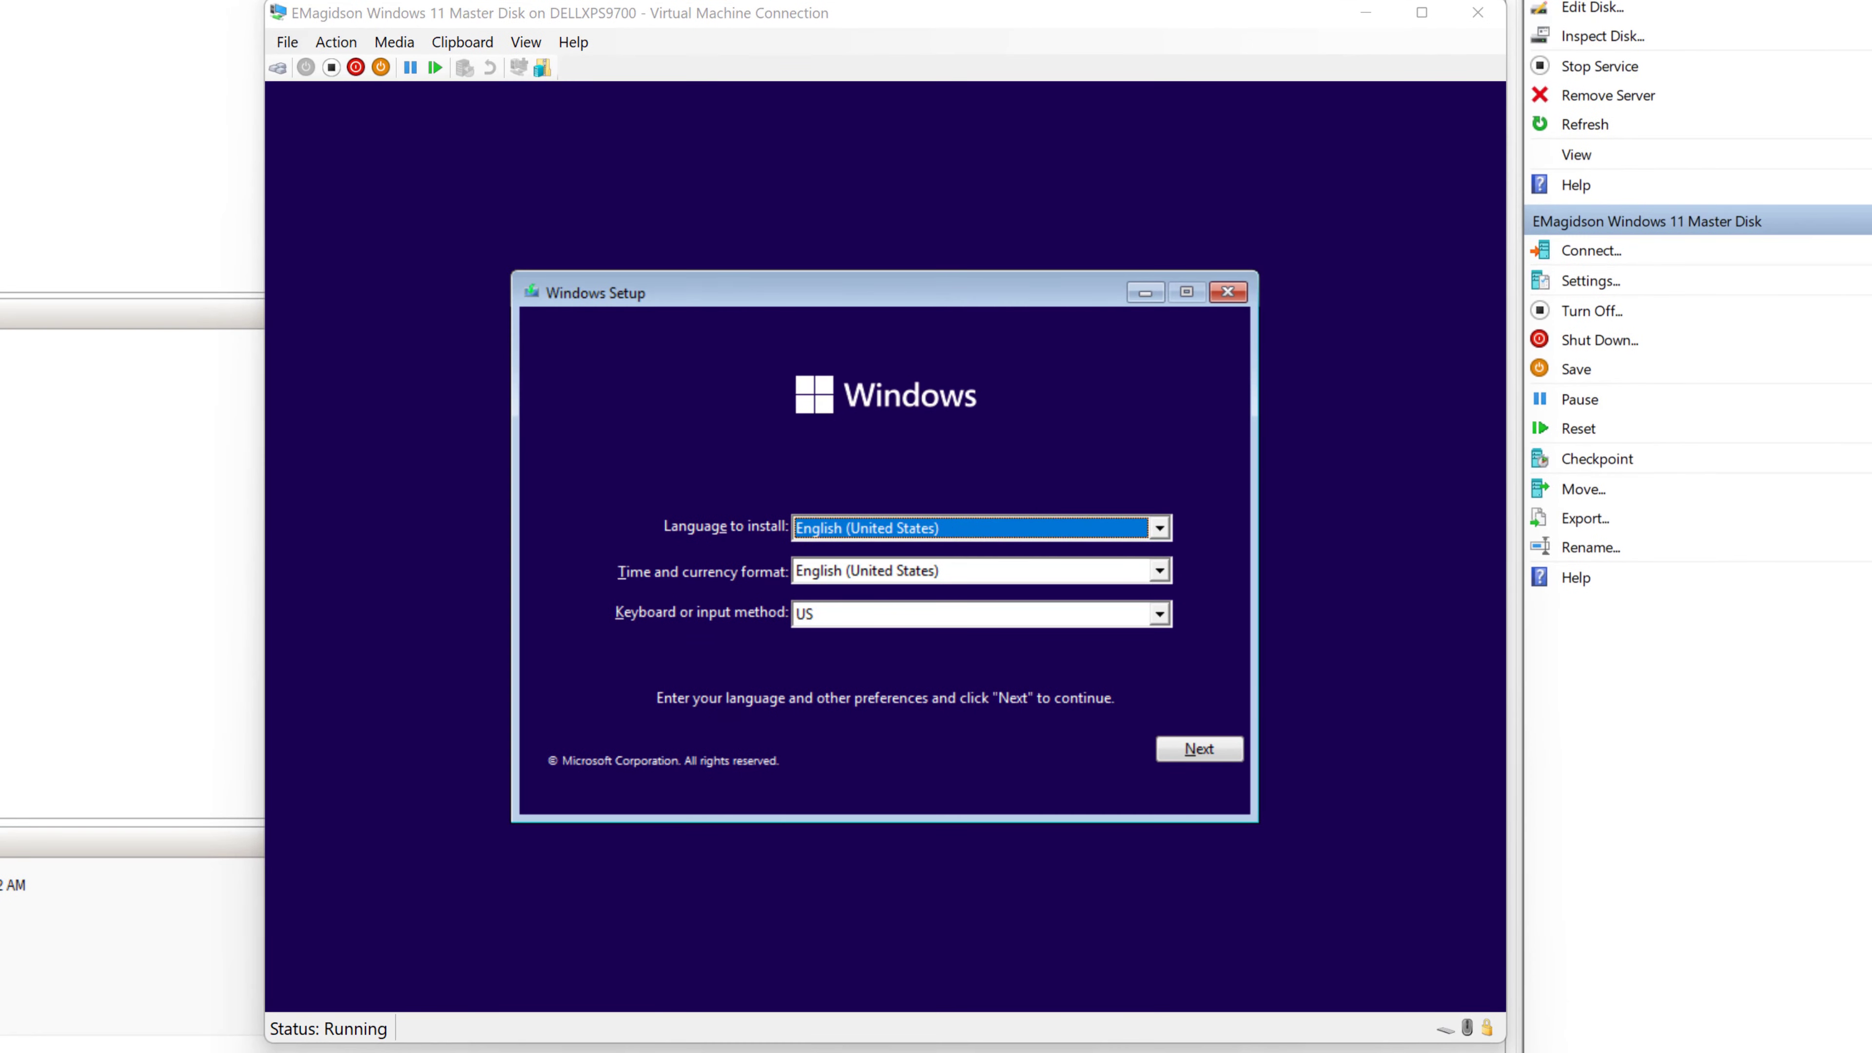
# - Install Windows with default language, no product key, accepted license, Custom install onto the 60 GB drive
pyautogui.click(1209, 752)
pyautogui.click(882, 570)
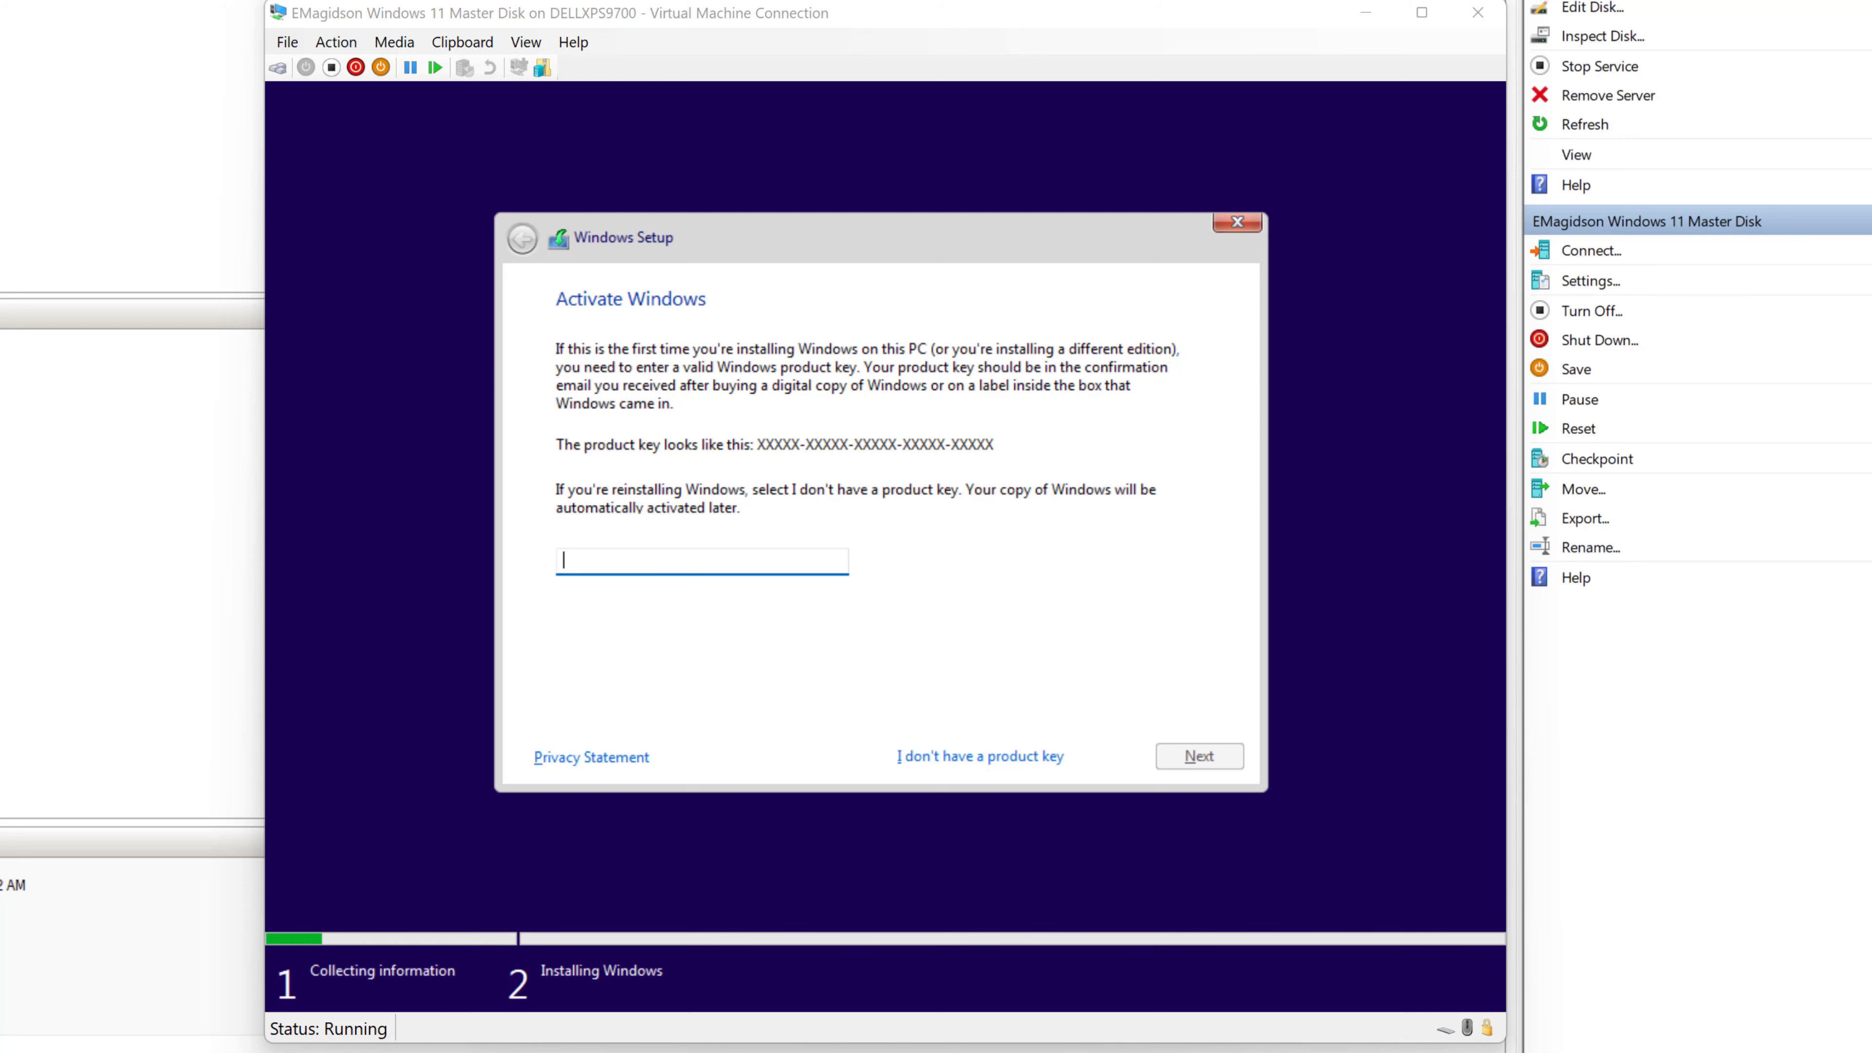
pyautogui.hotkey('alt', 'i')
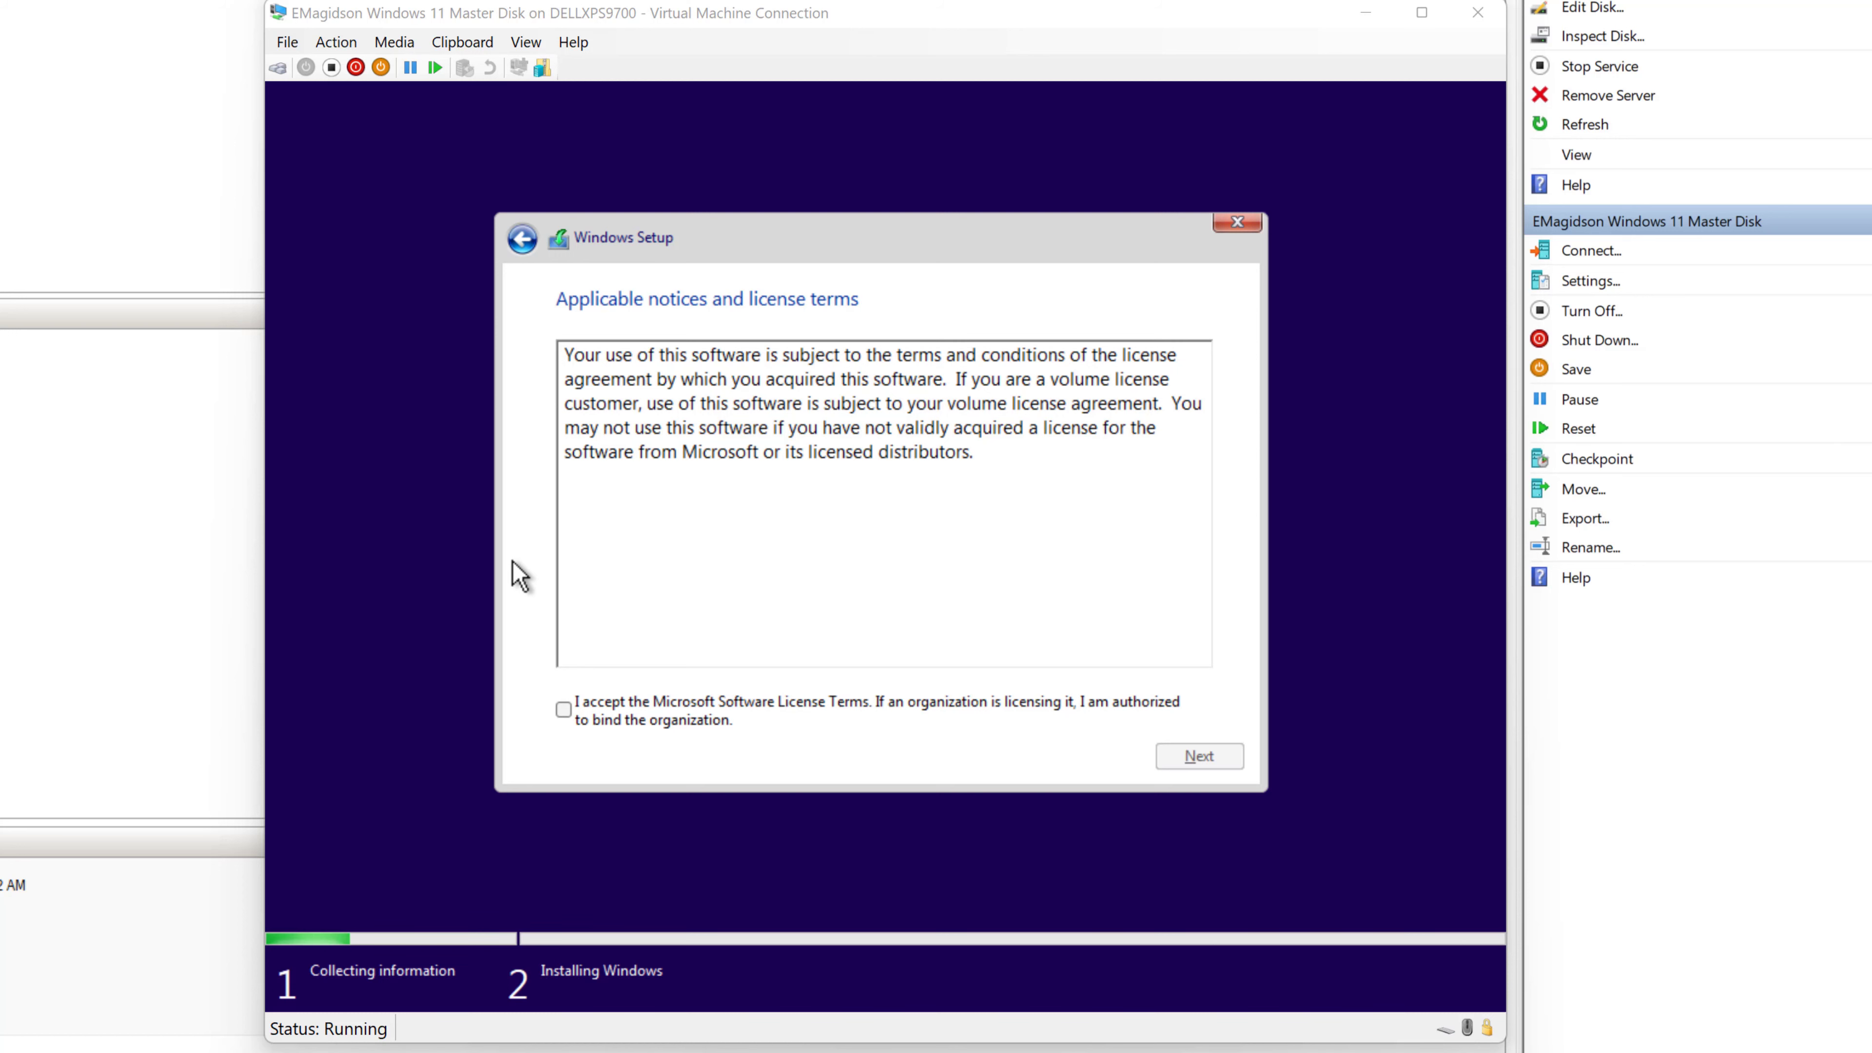
pyautogui.click(563, 709)
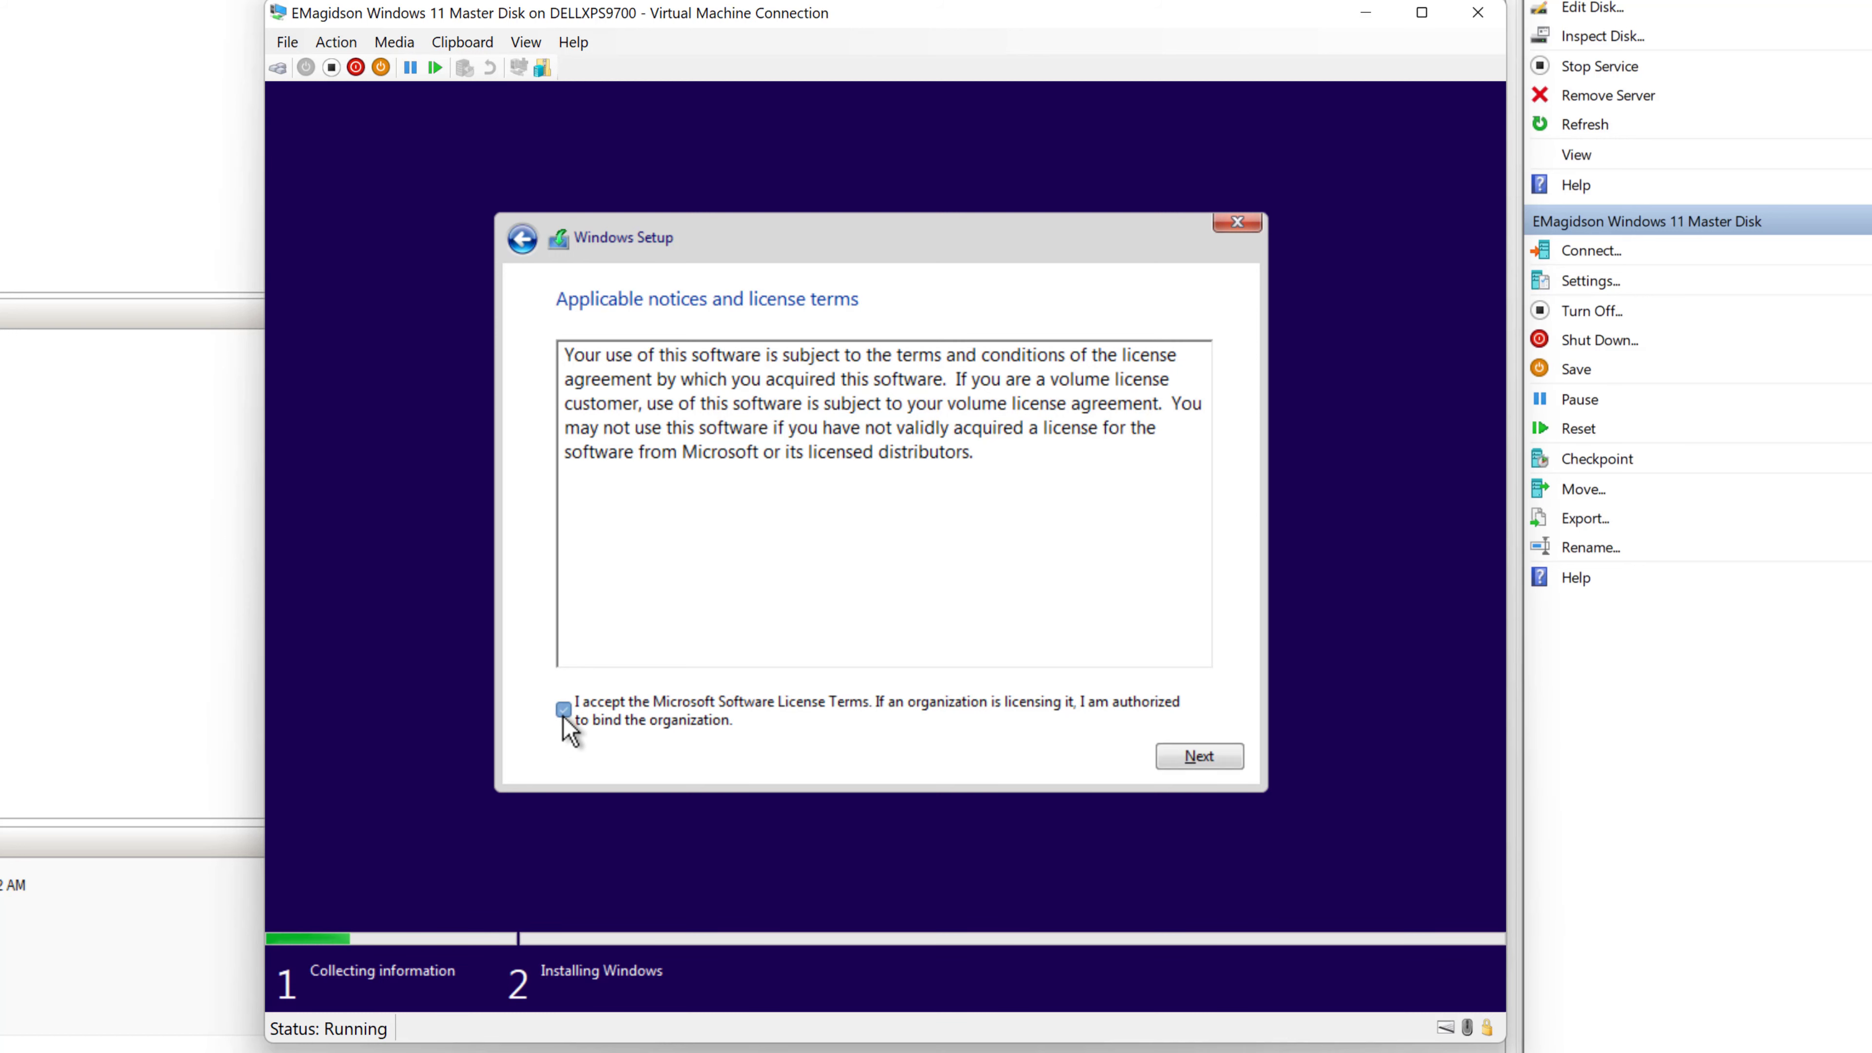
pyautogui.click(1205, 758)
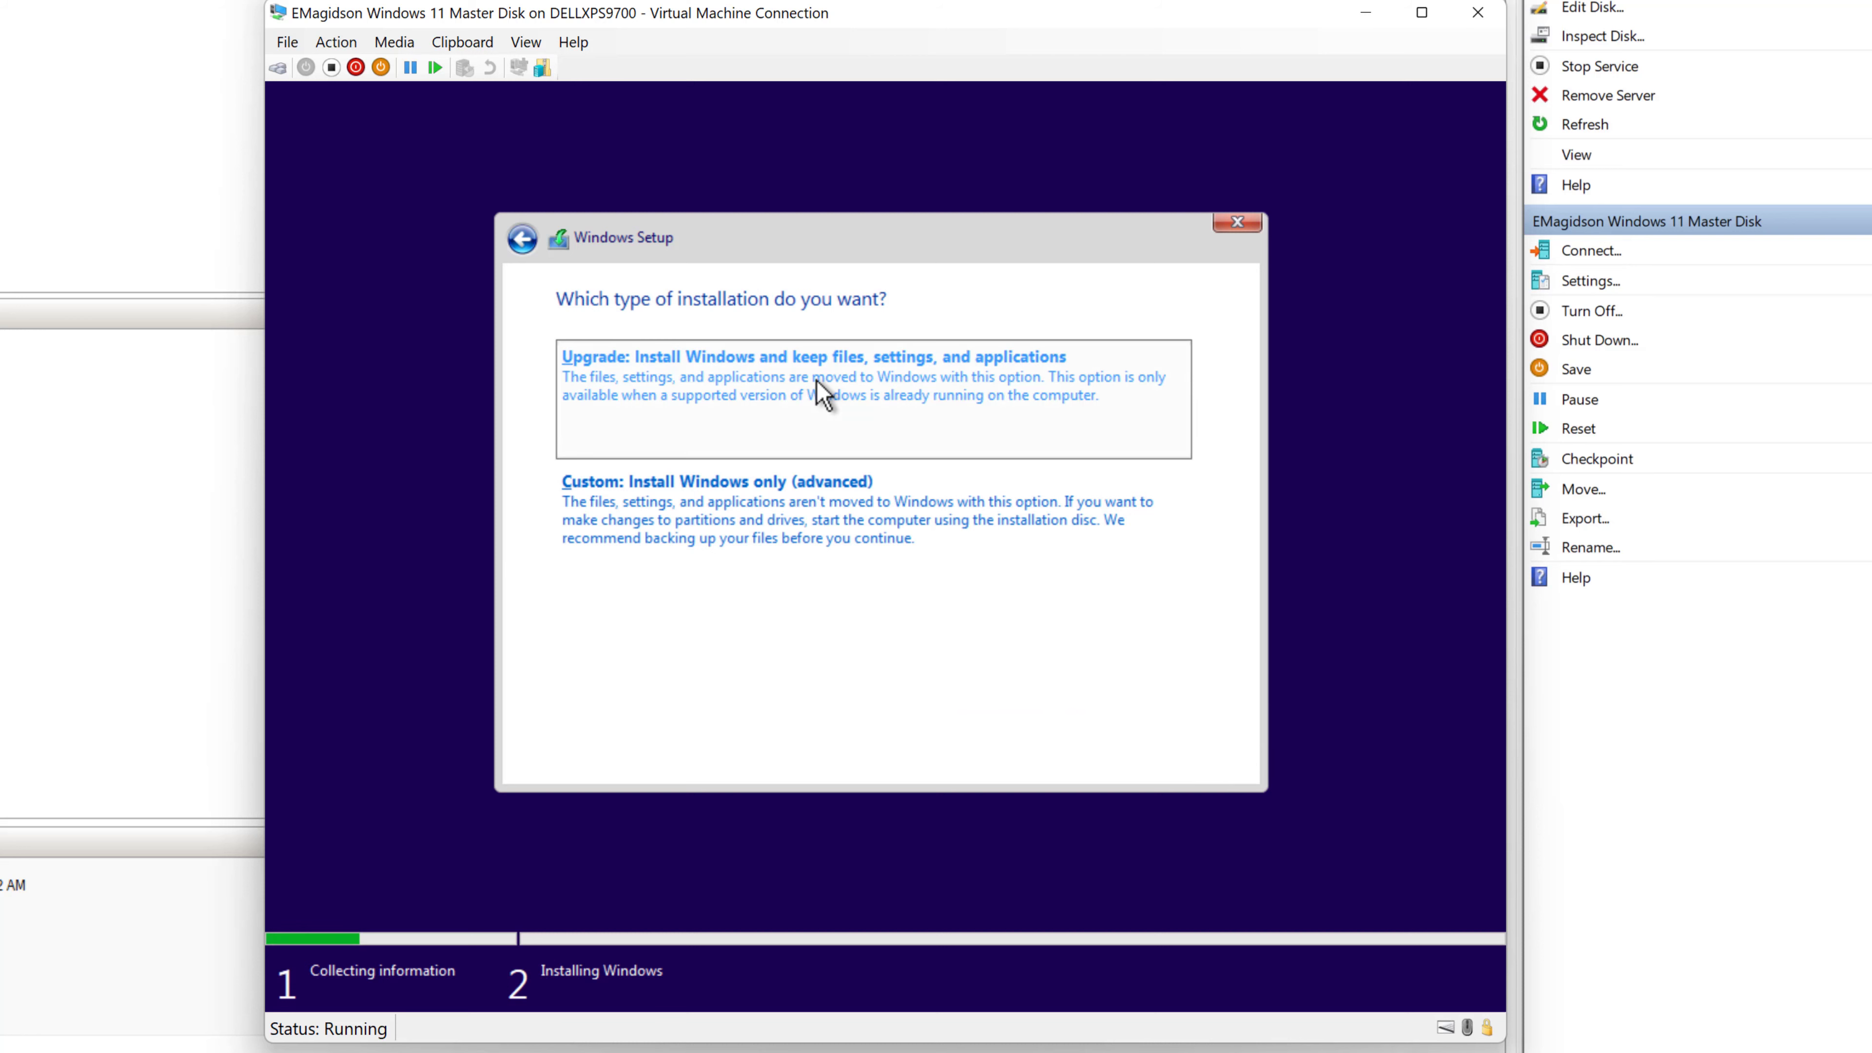
pyautogui.click(650, 522)
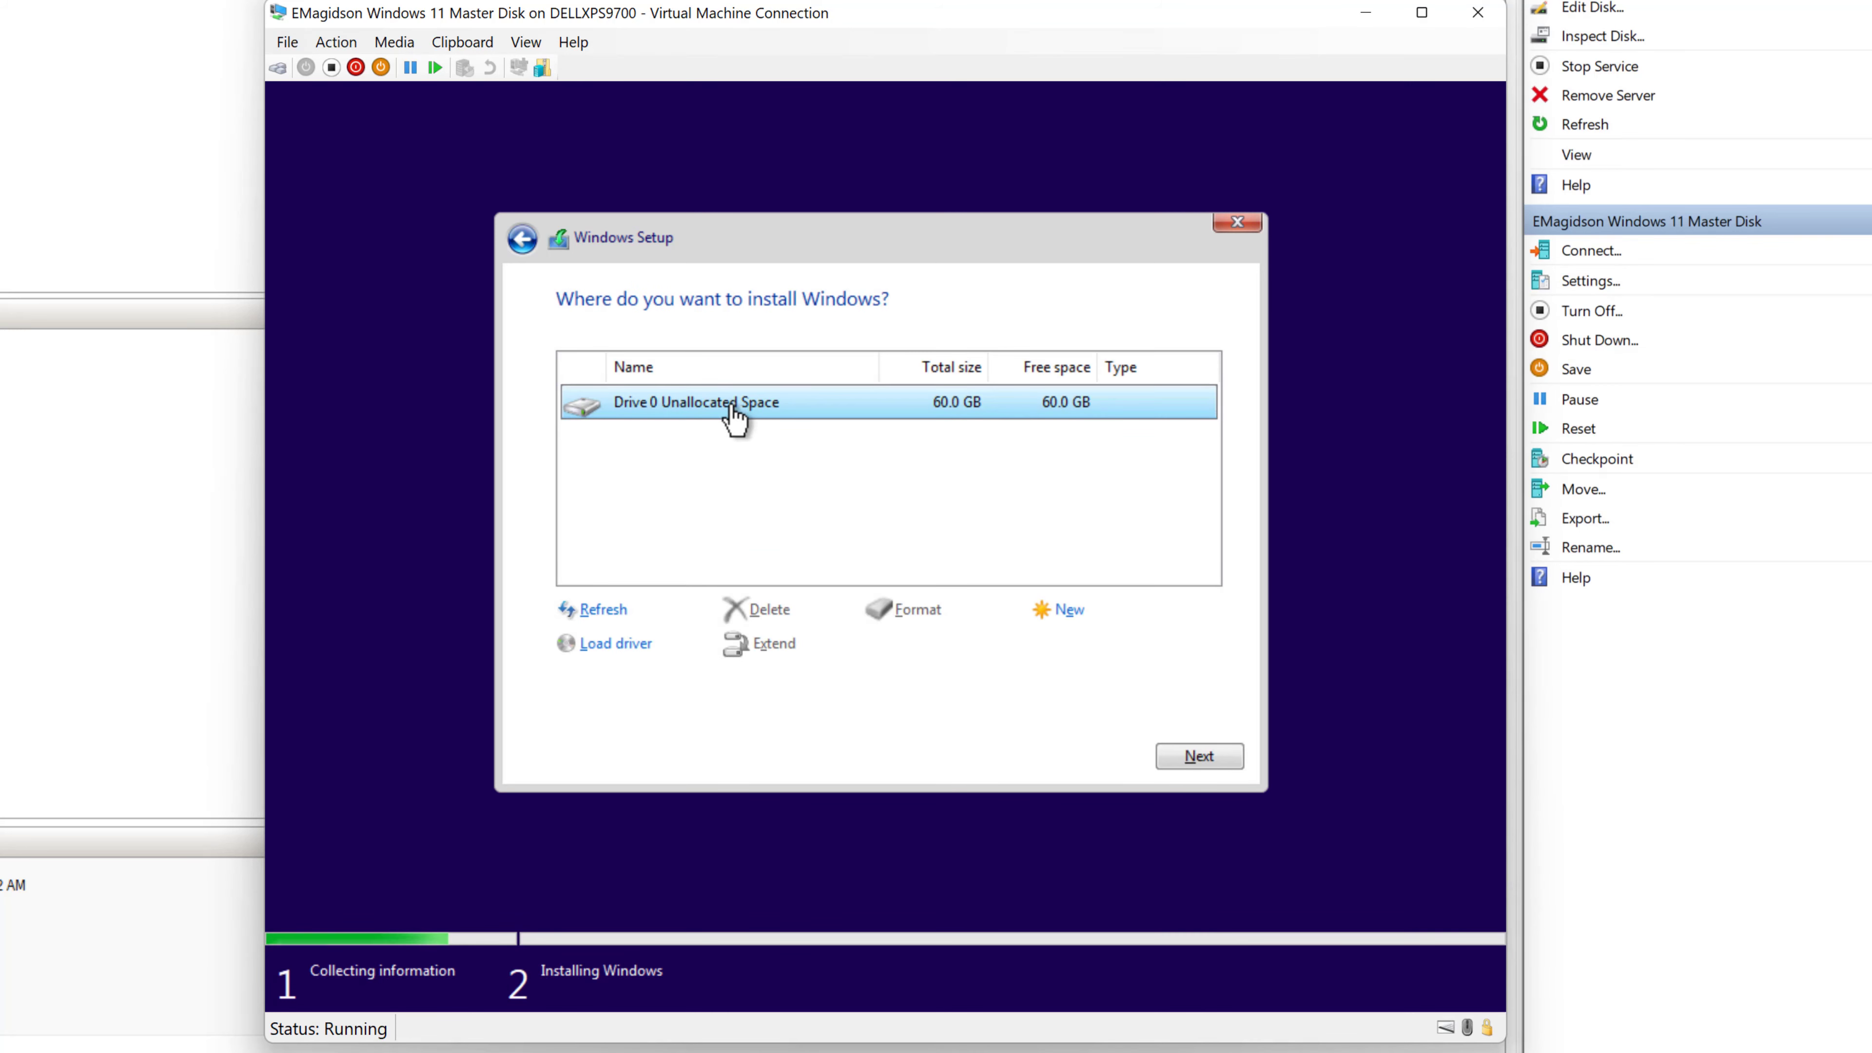
pyautogui.click(1196, 757)
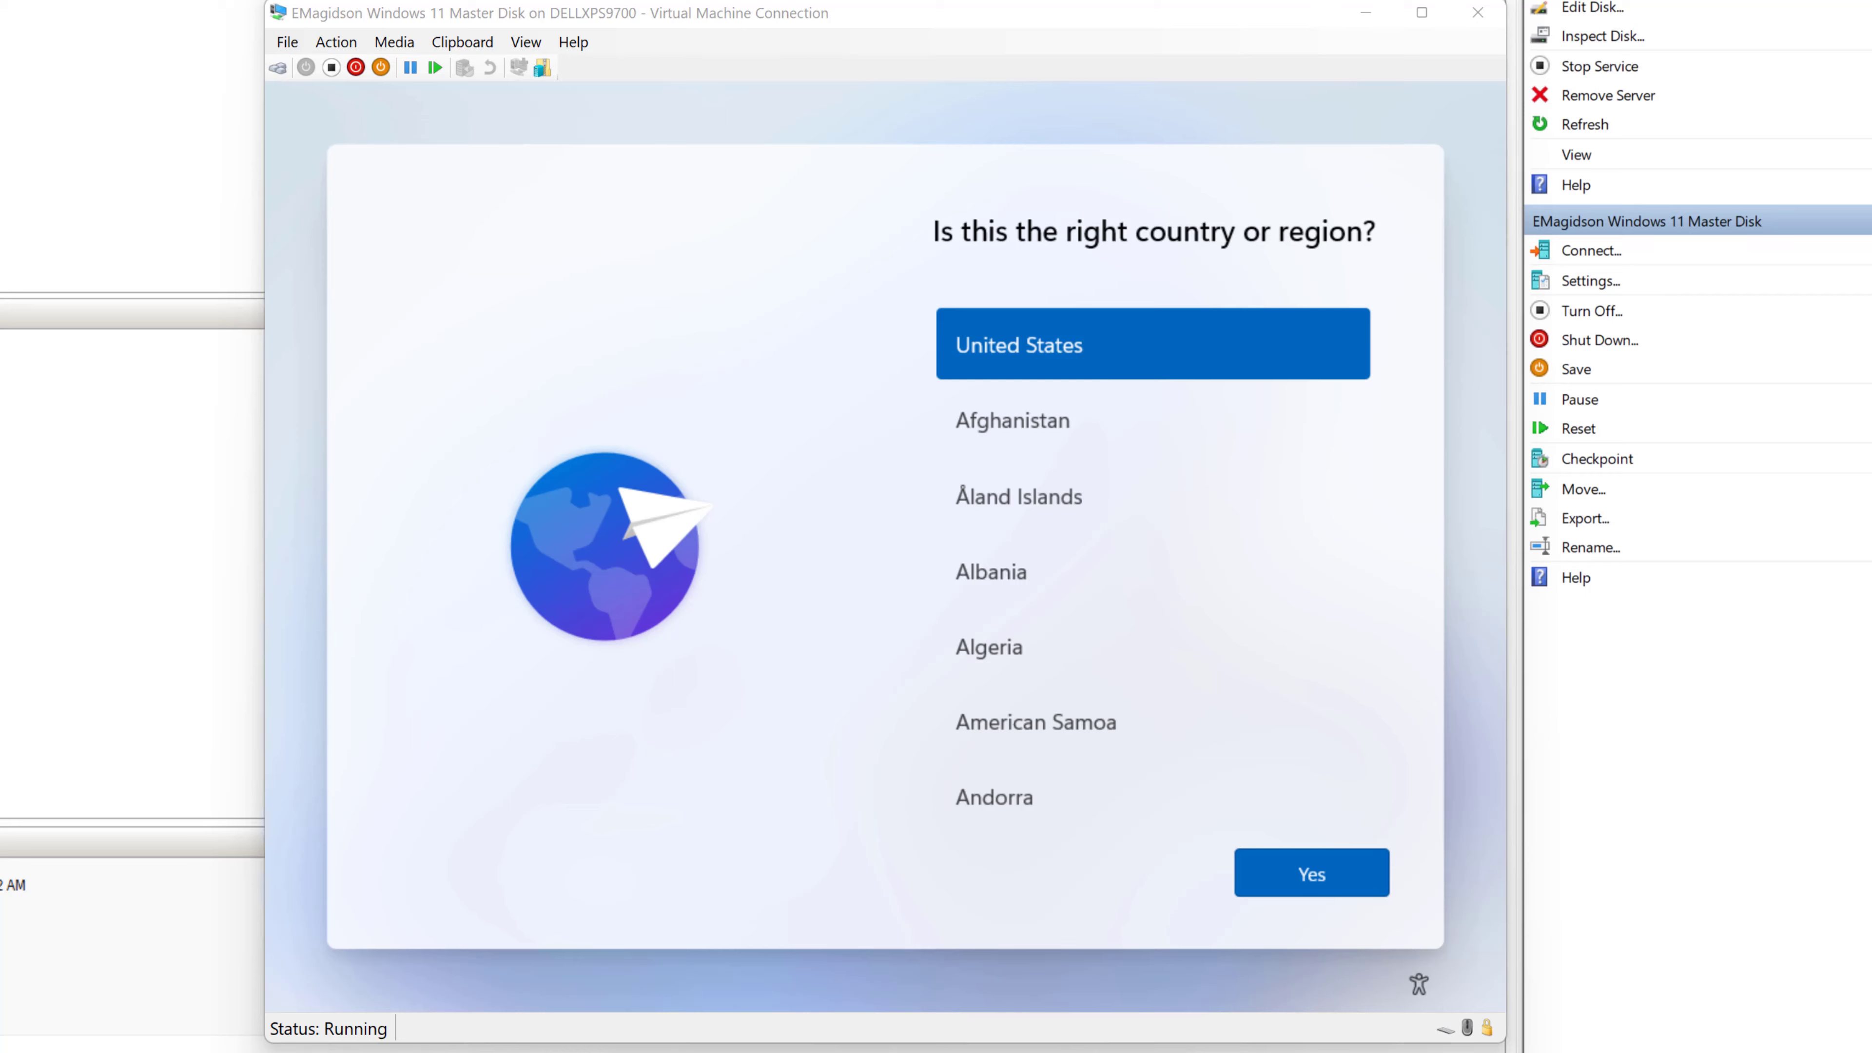
# - Confirm United States and the US keyboard layout, skipping a second layout
pyautogui.click(1323, 876)
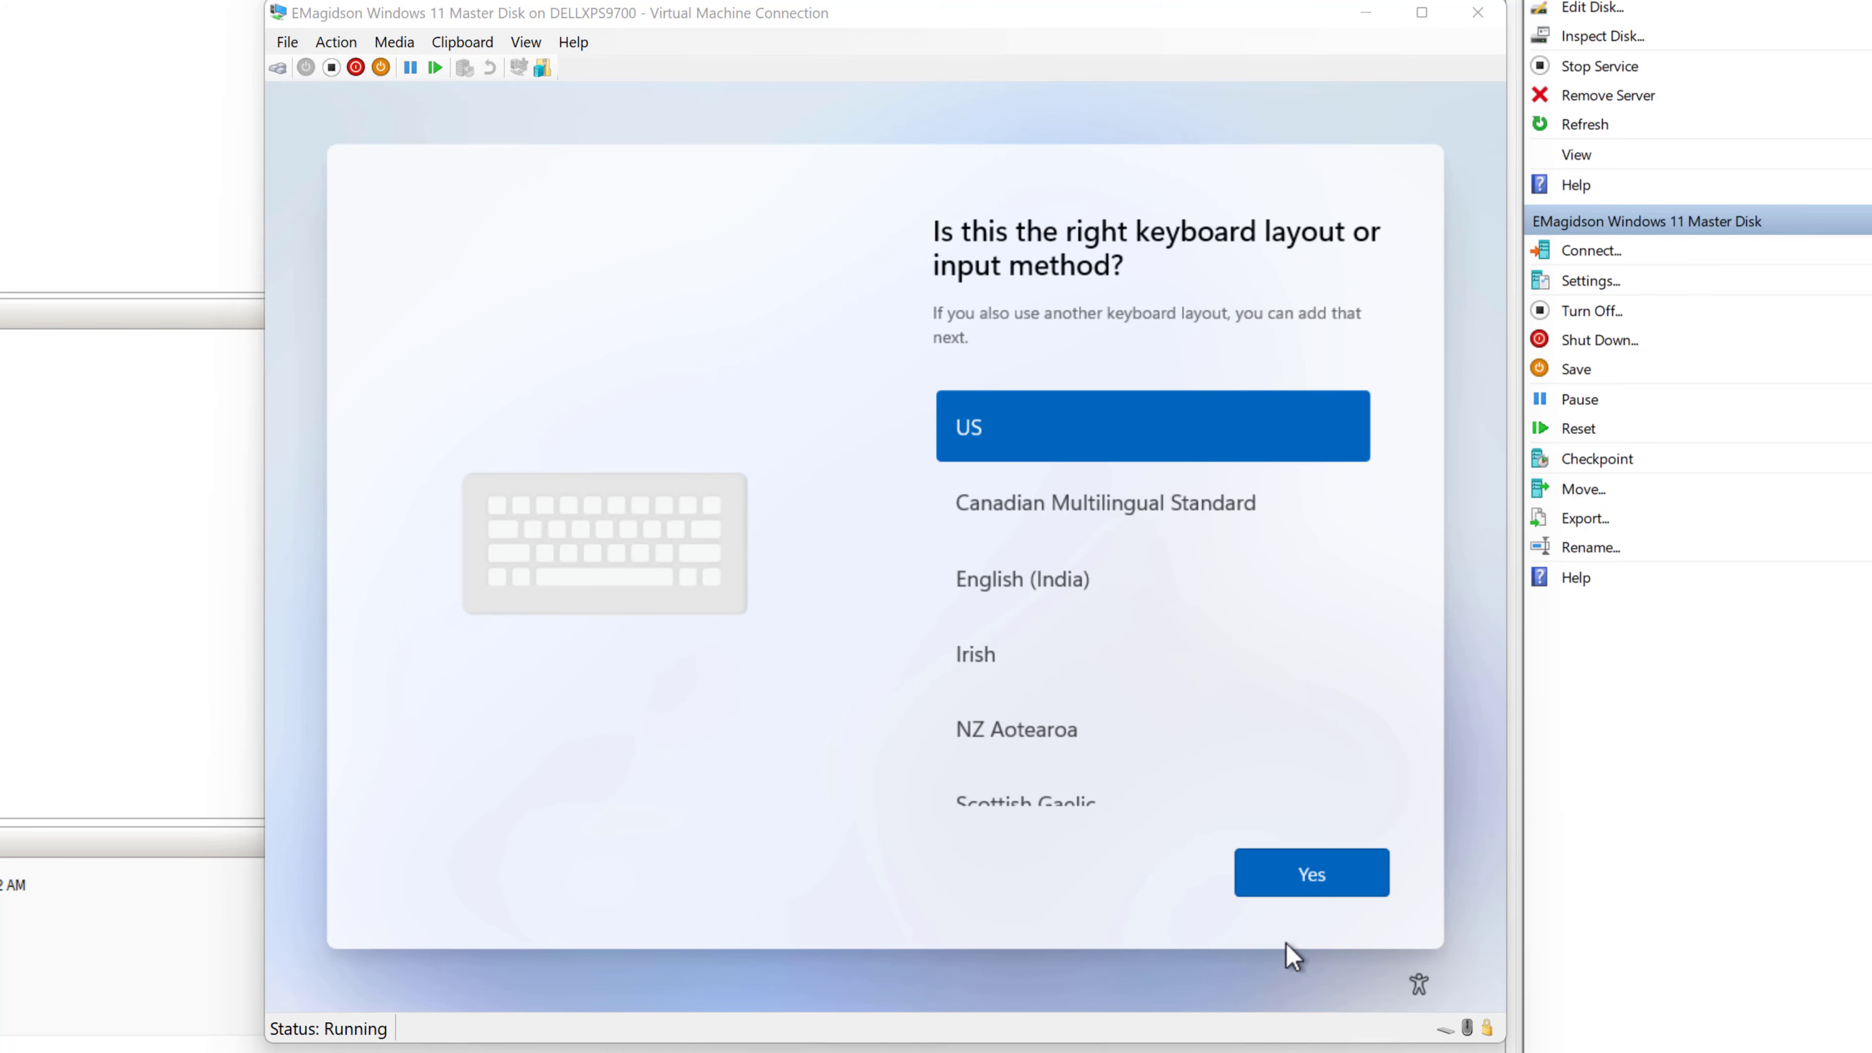
pyautogui.click(1318, 889)
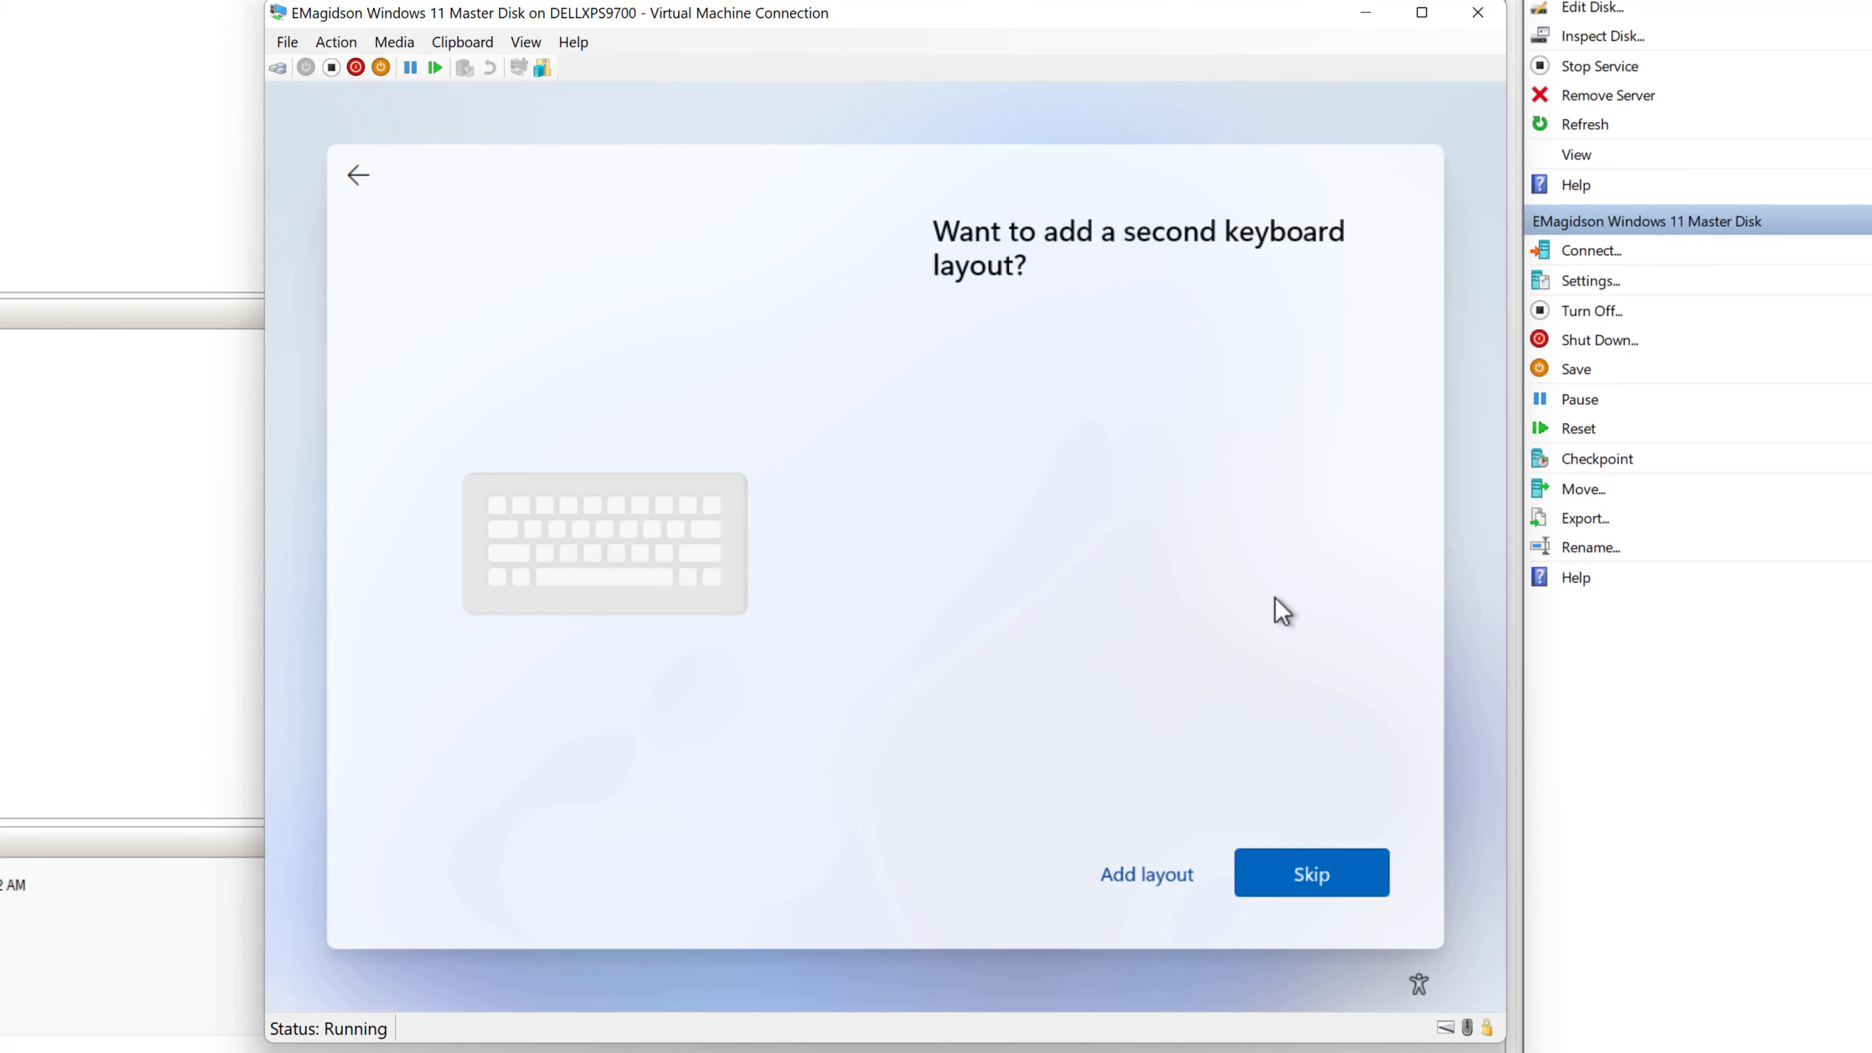
pyautogui.click(1328, 890)
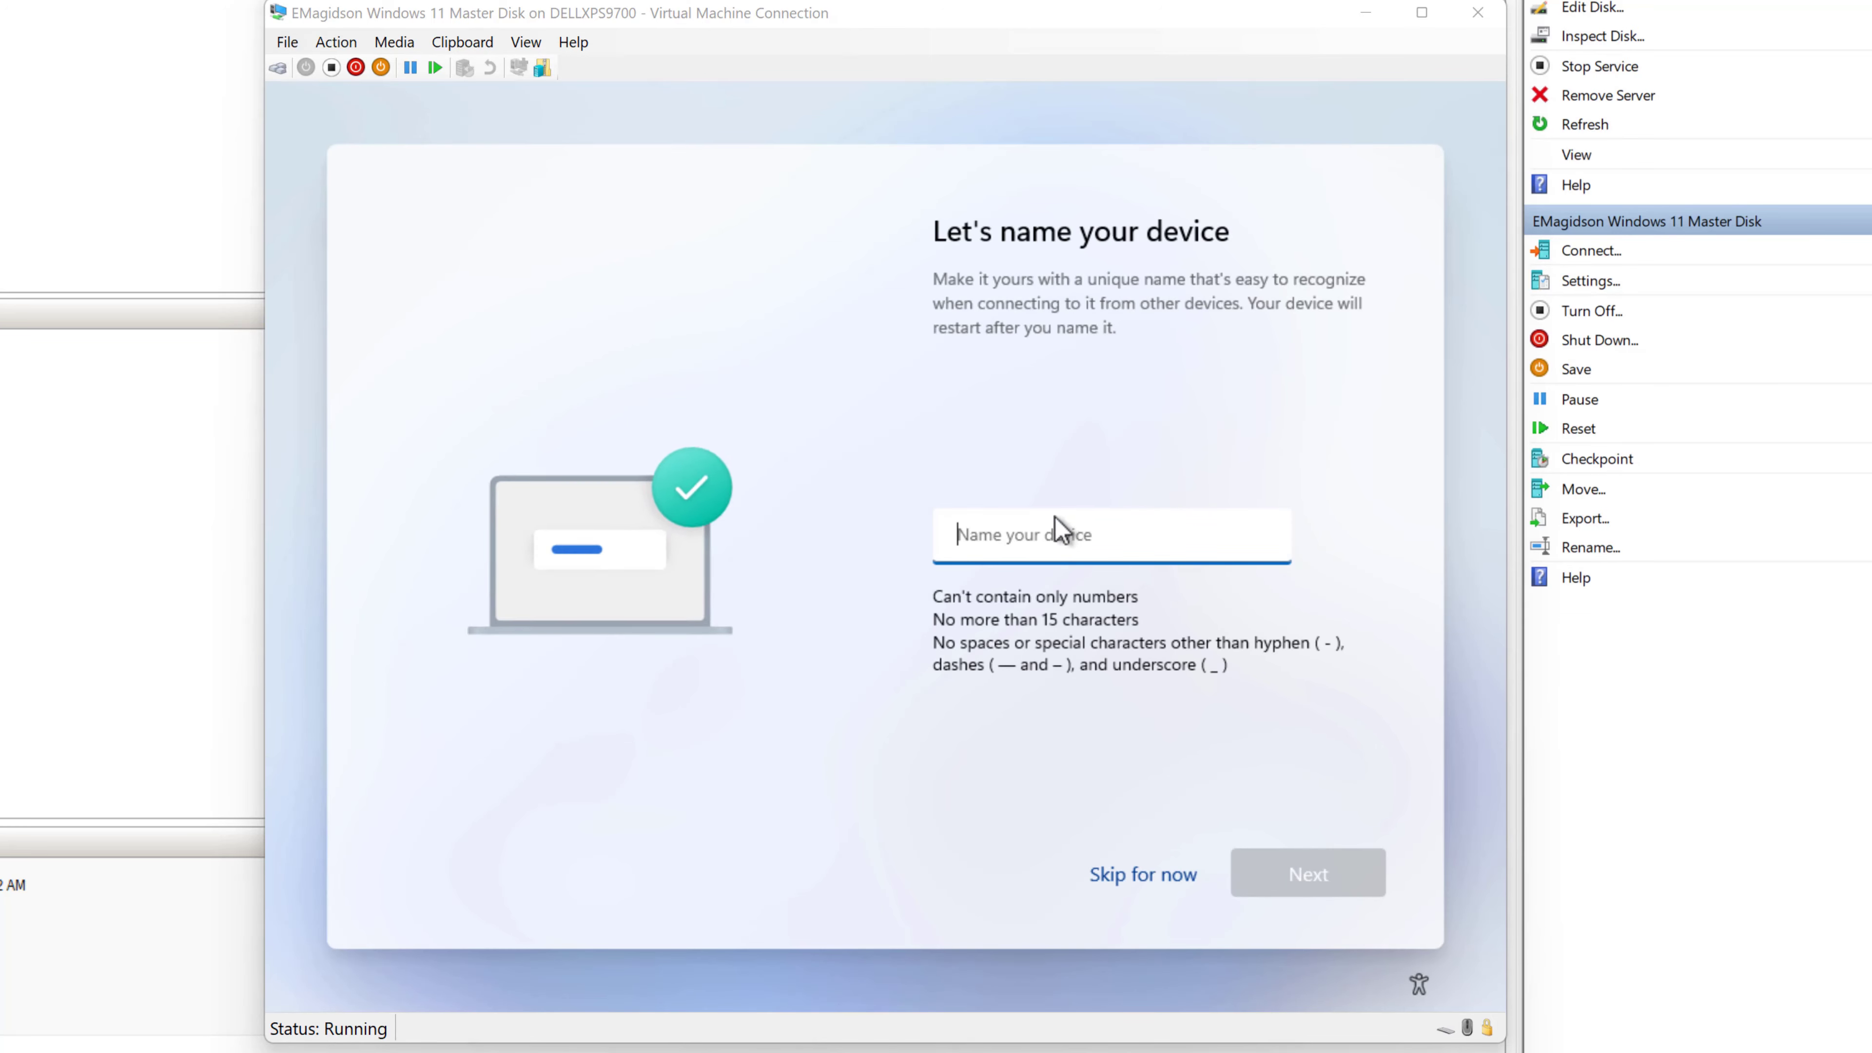
# - Name the device Win11Master
pyautogui.click(1040, 537)
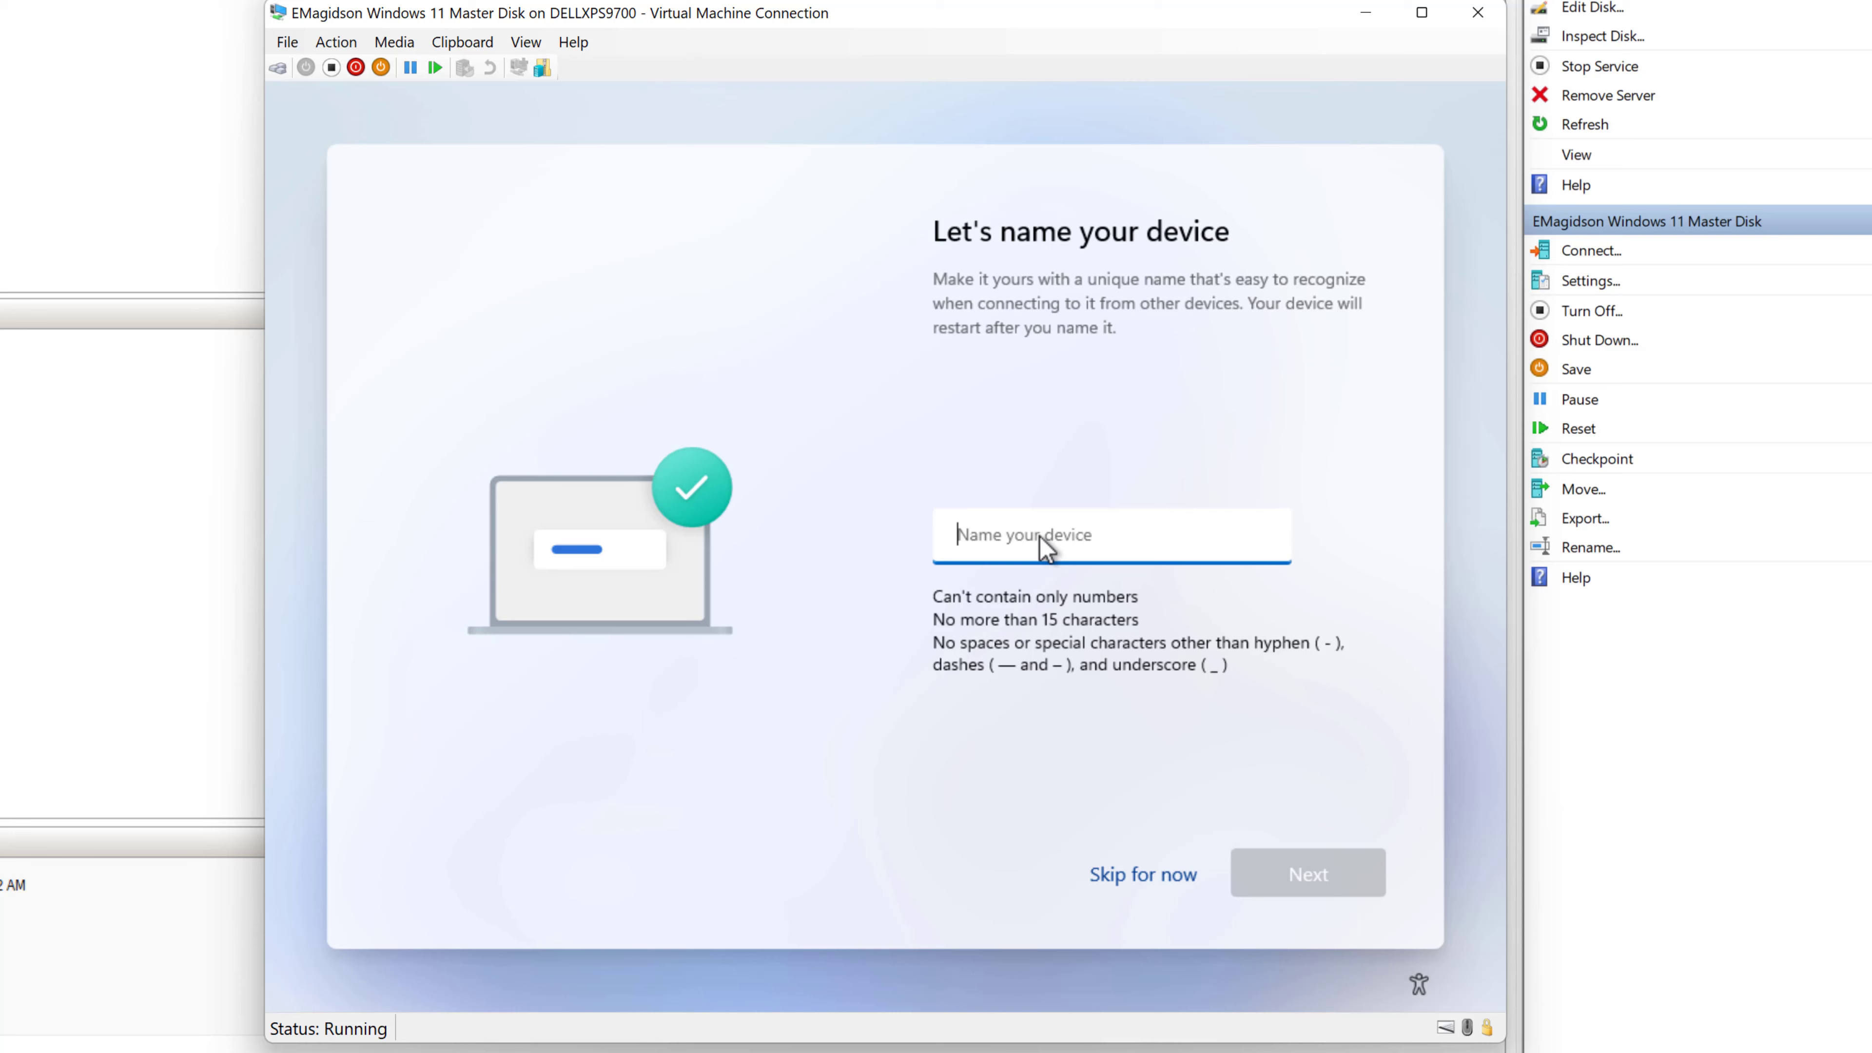
pyautogui.write('Win11Master')
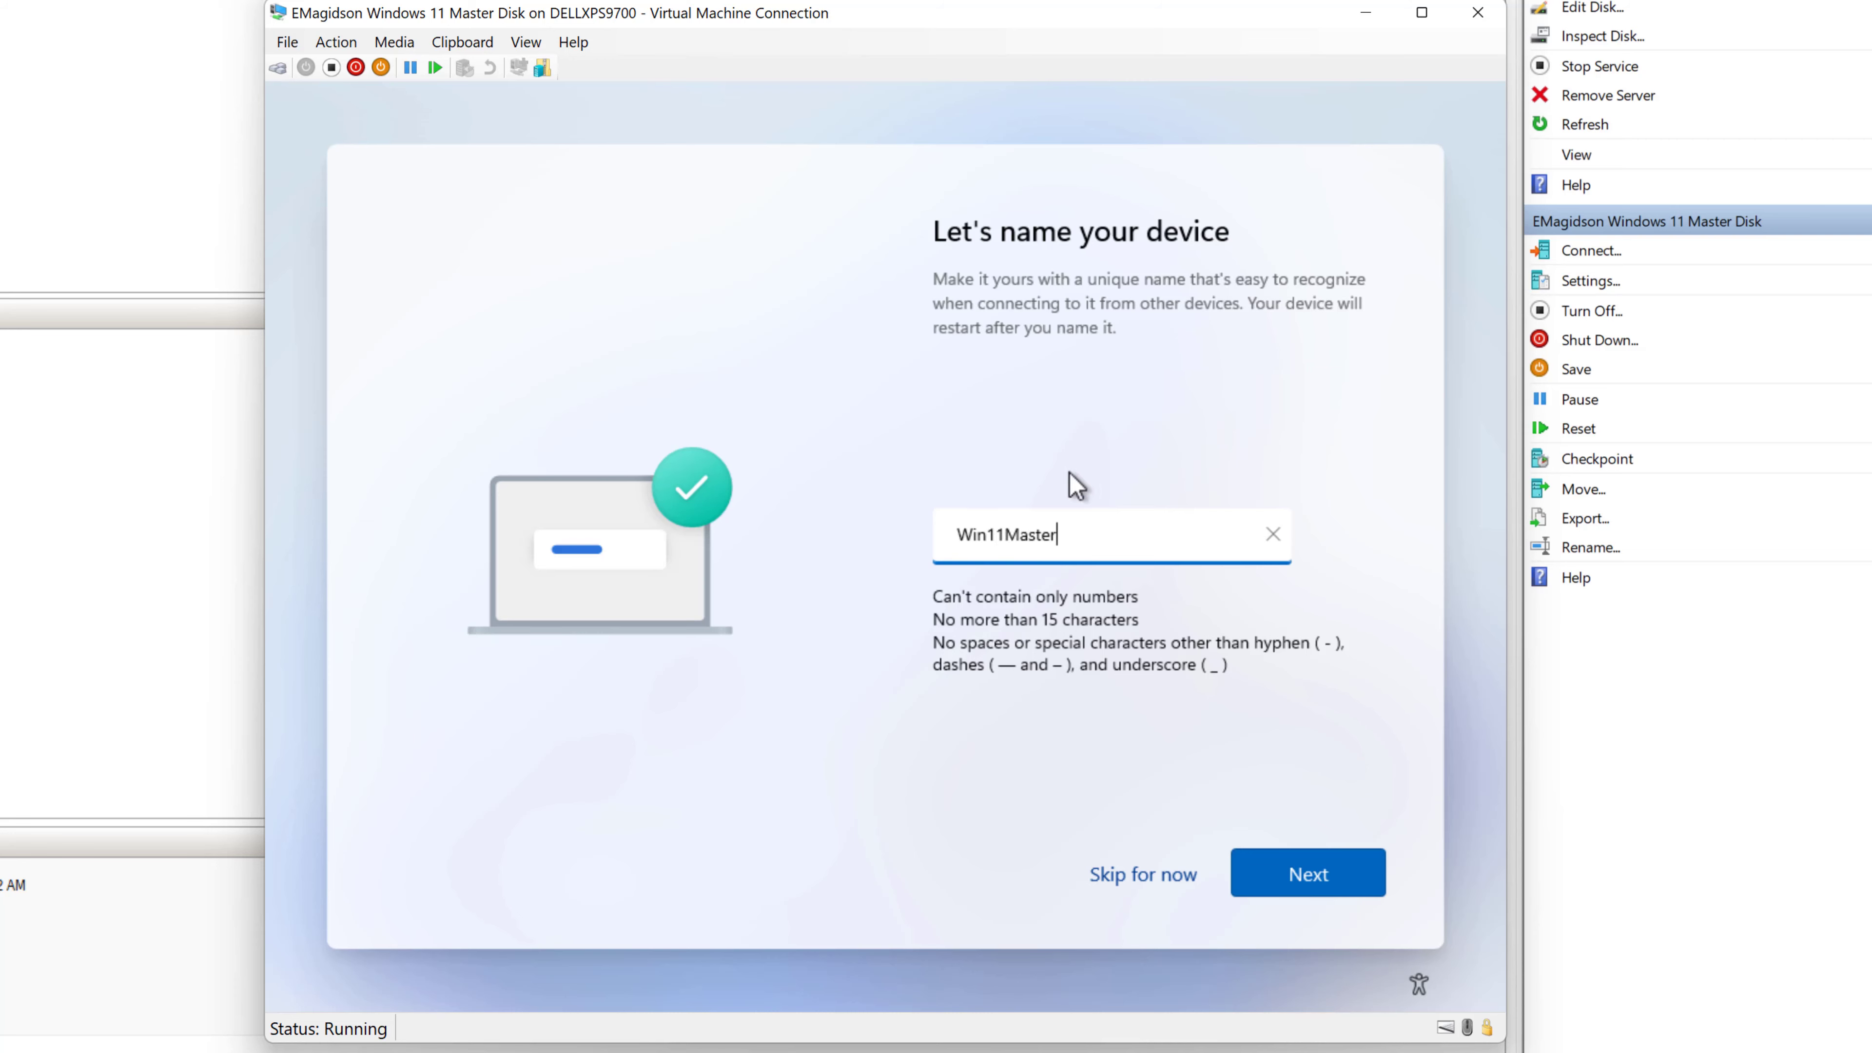
pyautogui.click(1329, 892)
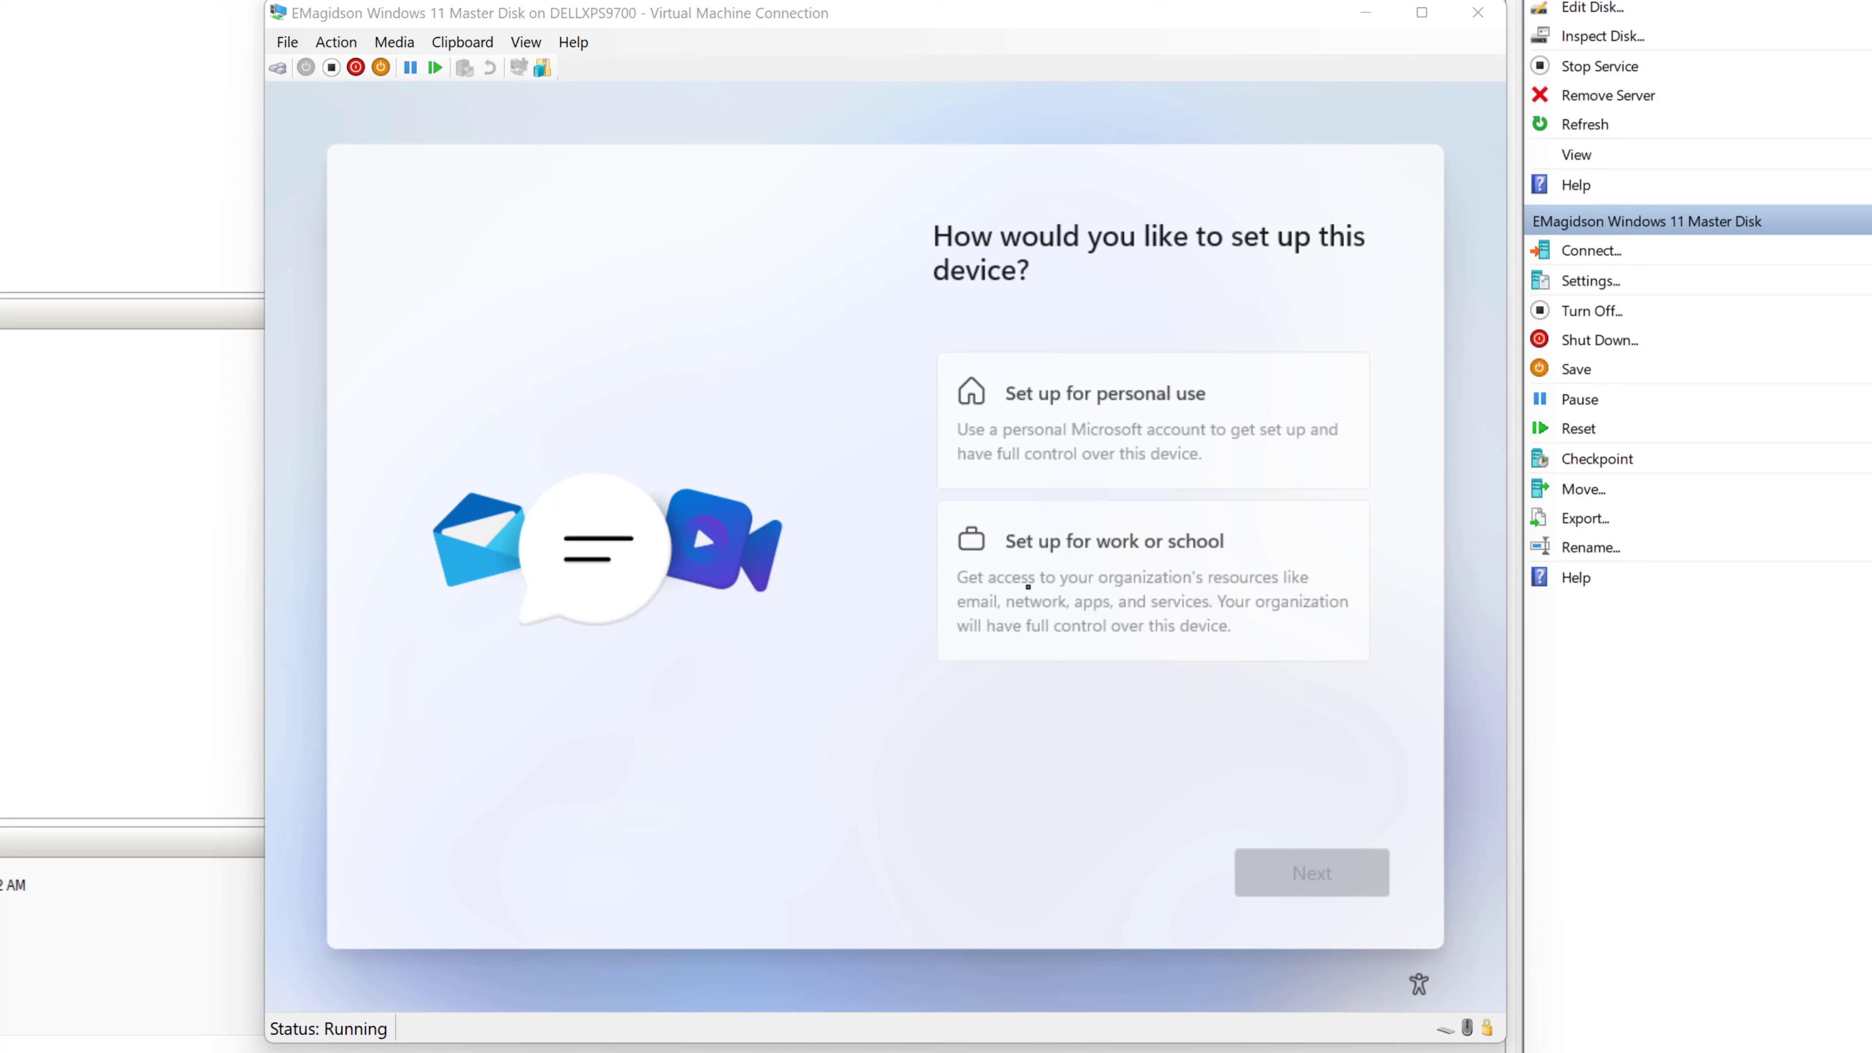
# - Choose work or school setup with Domain join instead of Microsoft sign-in
pyautogui.click(1098, 575)
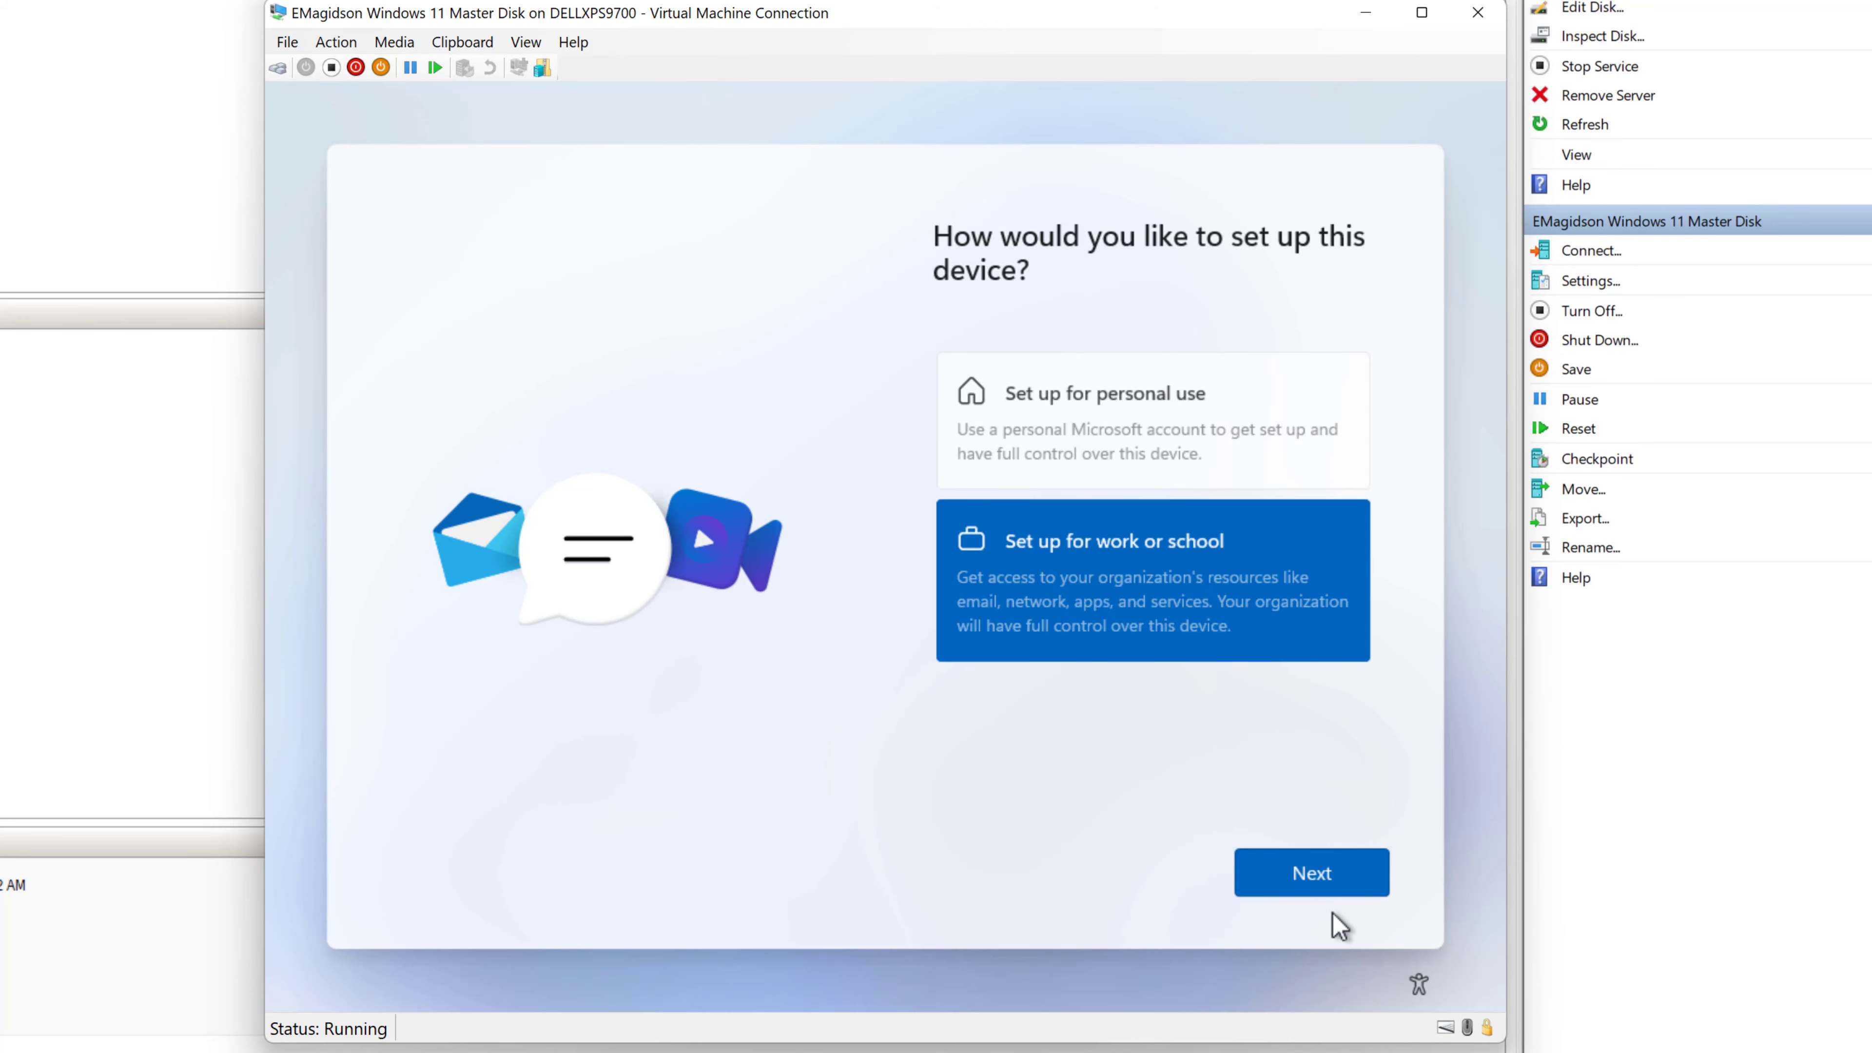
pyautogui.click(1316, 893)
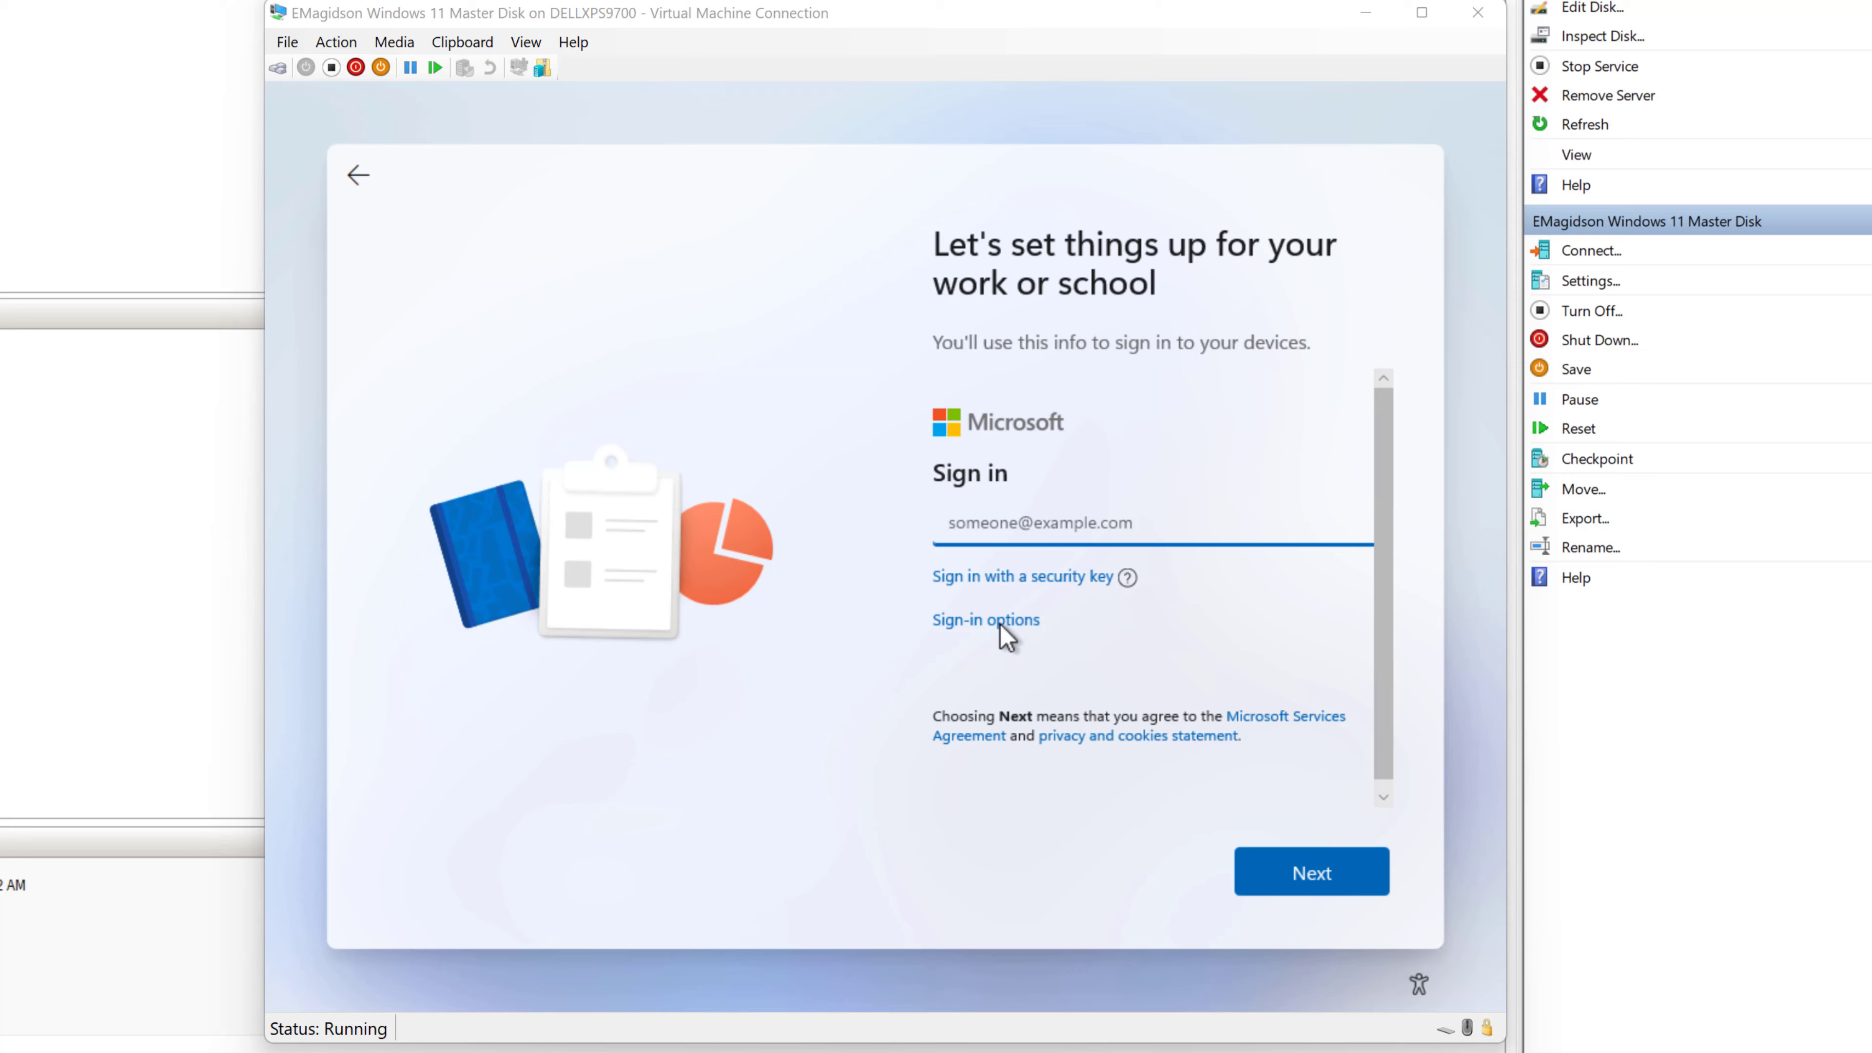
pyautogui.click(1000, 624)
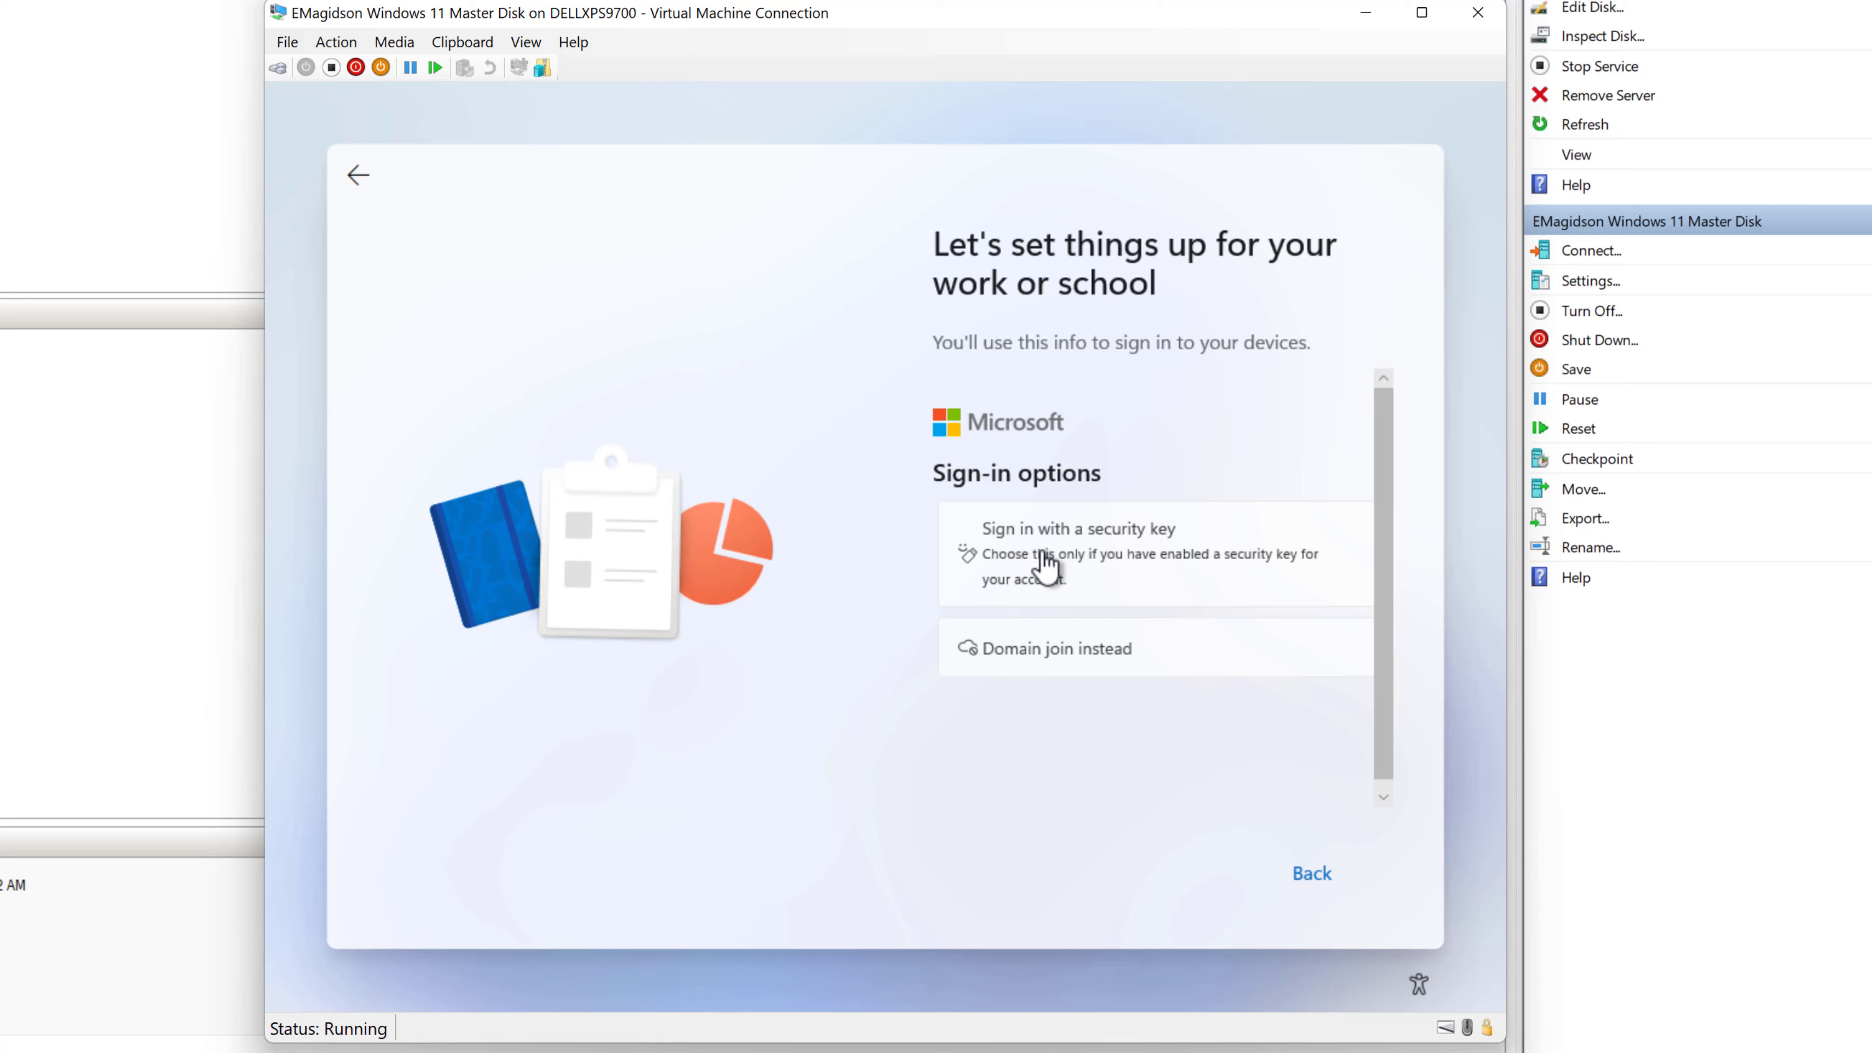
pyautogui.click(1095, 663)
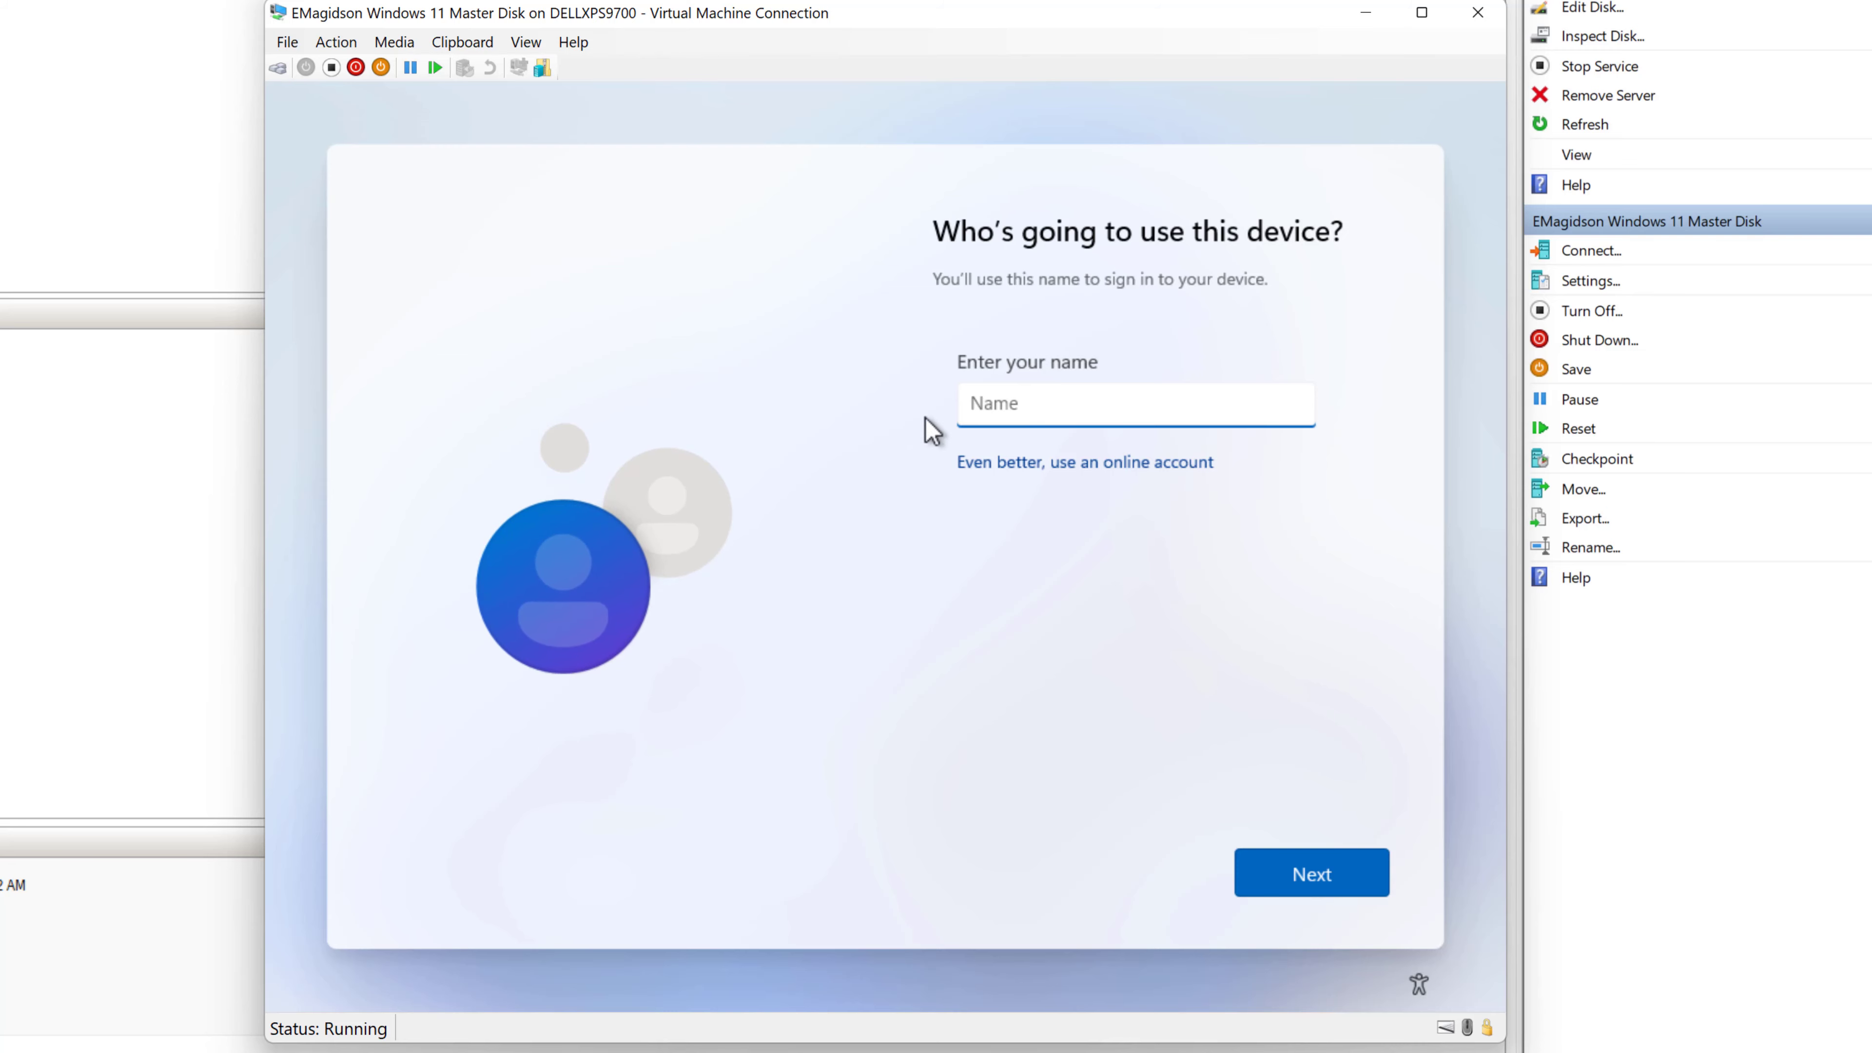
# - Enter the local account's name, then set and confirm its password
pyautogui.write('Eric')
pyautogui.click(1330, 889)
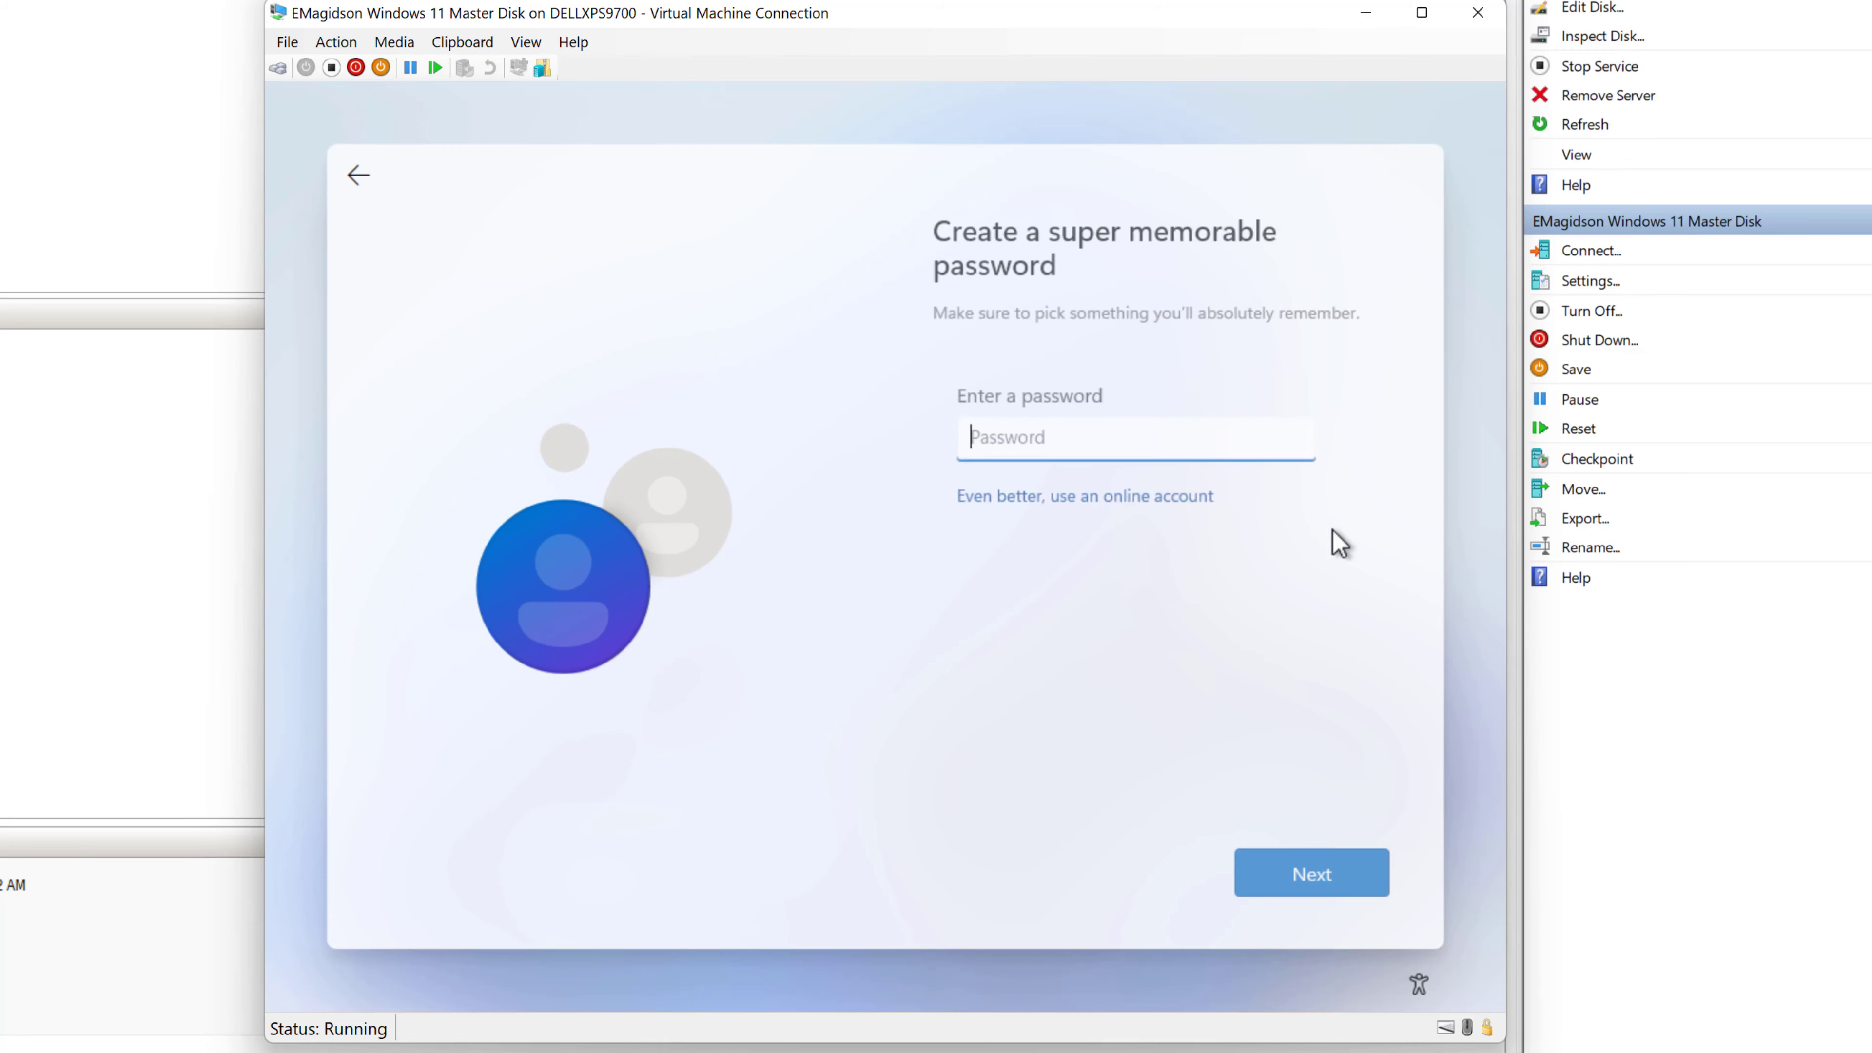
pyautogui.write('••••')
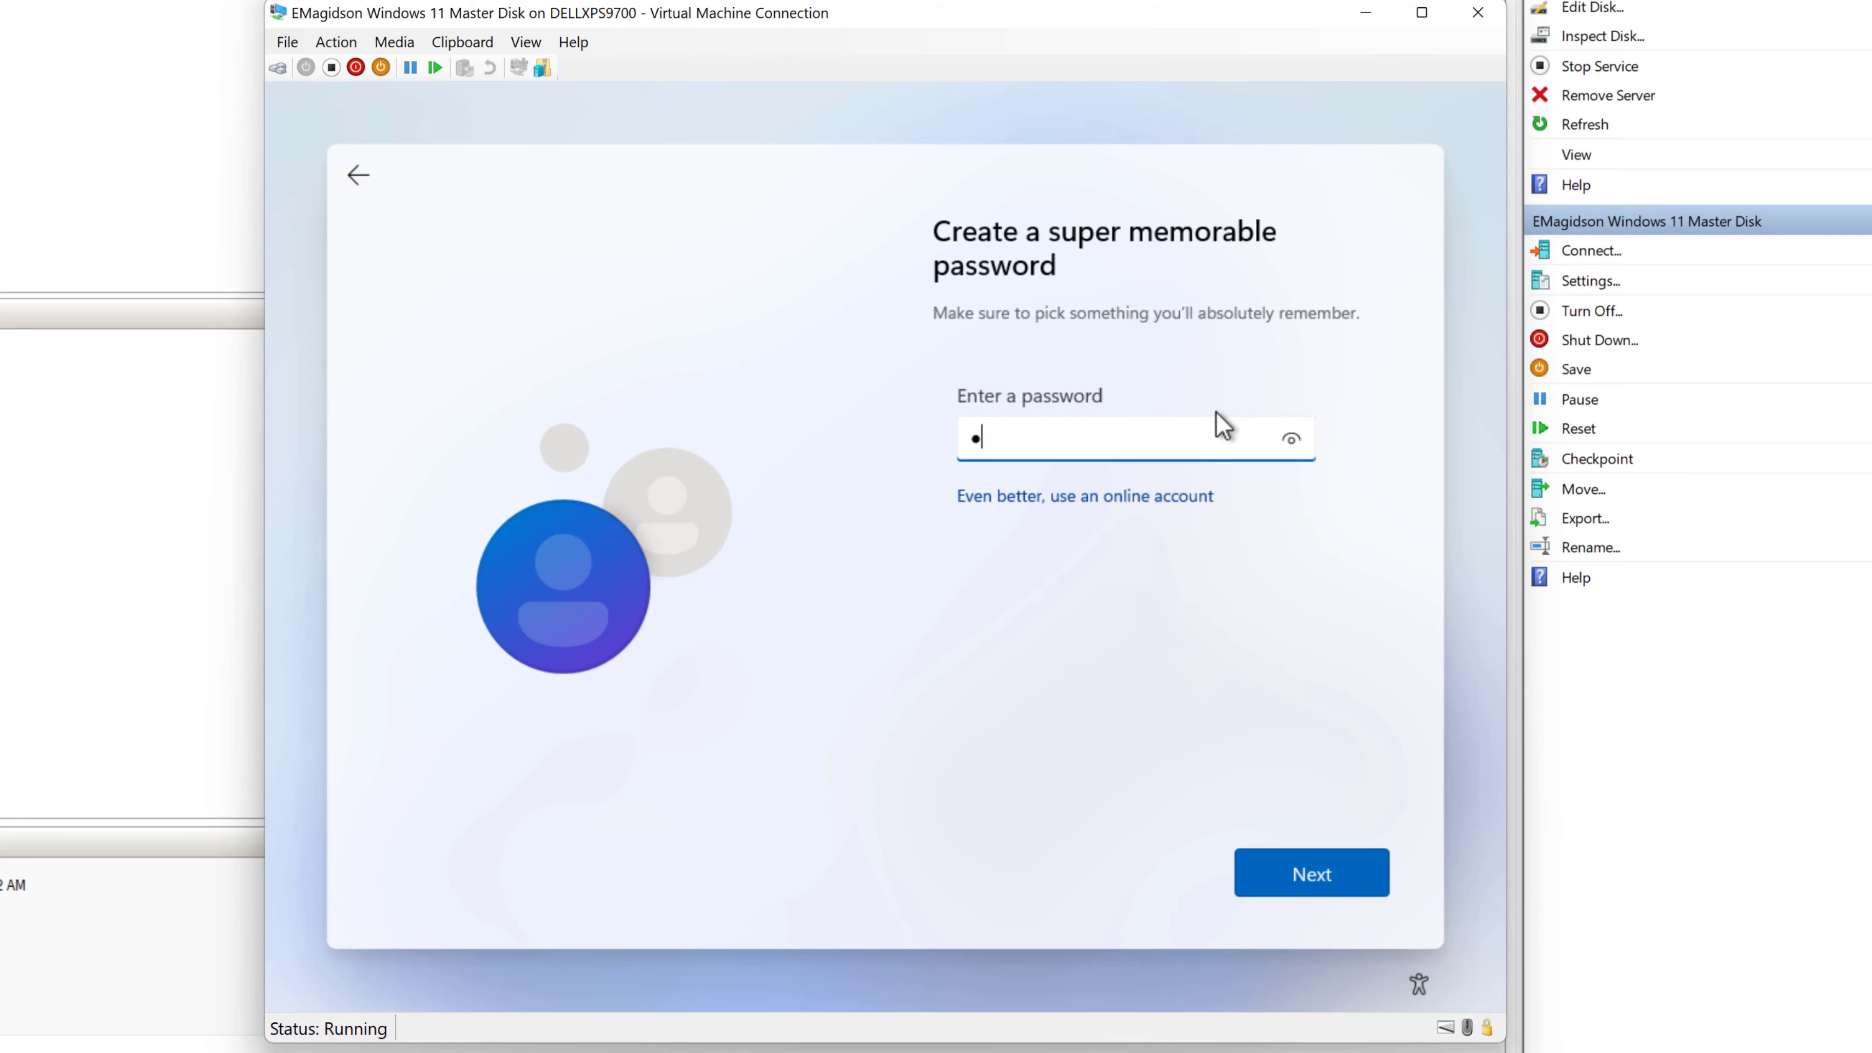
pyautogui.write('•••••••••')
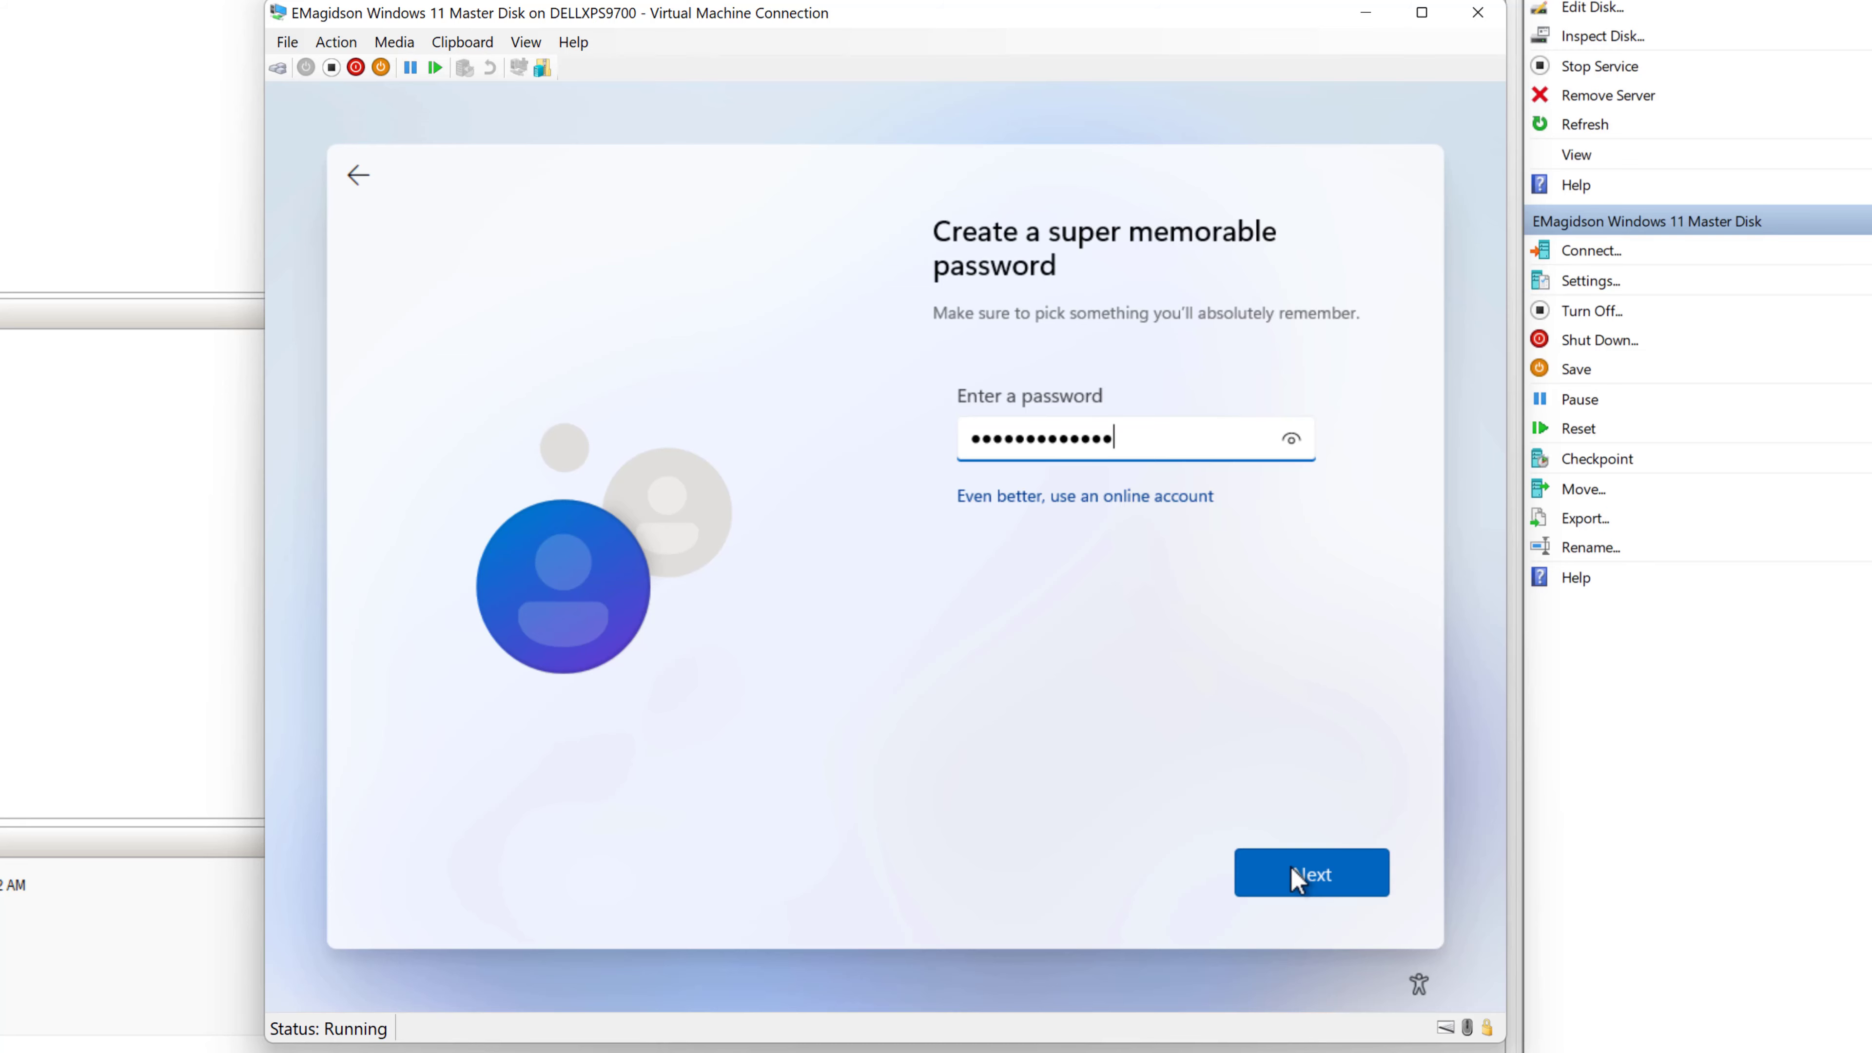
pyautogui.click(1299, 877)
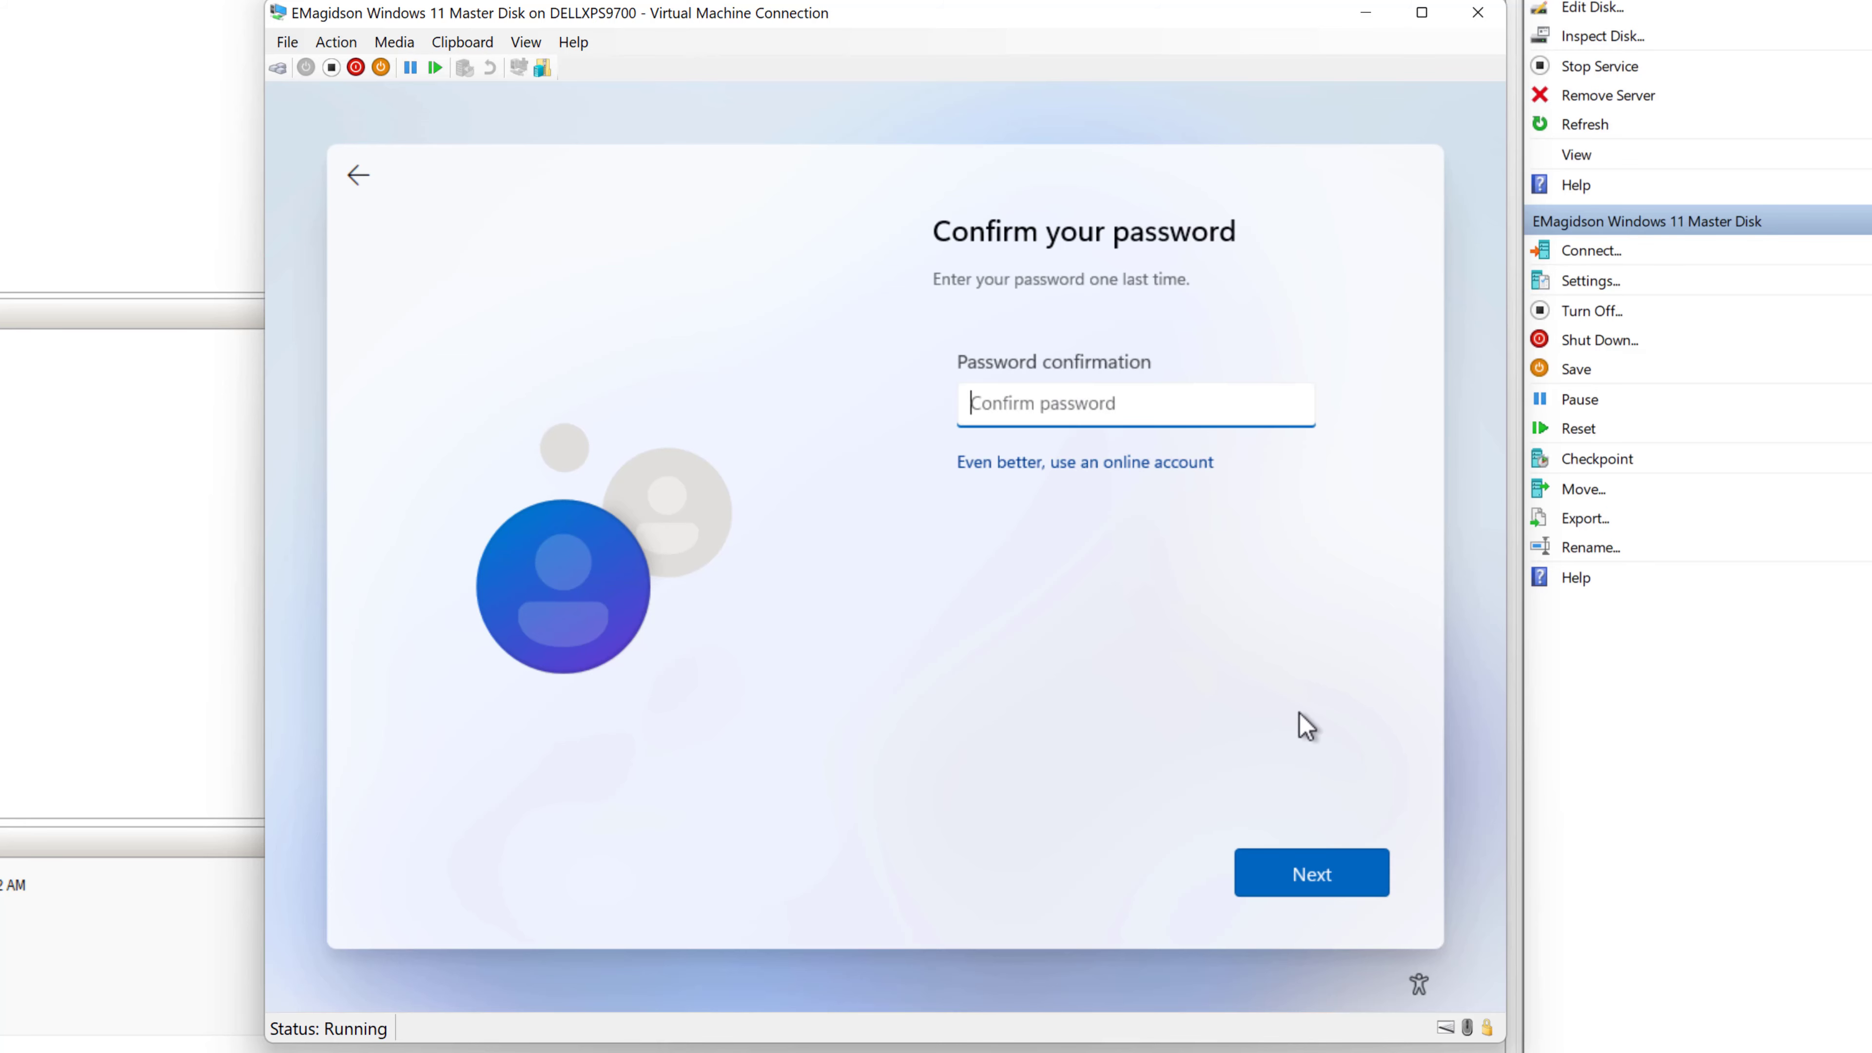
pyautogui.write('••••••••••')
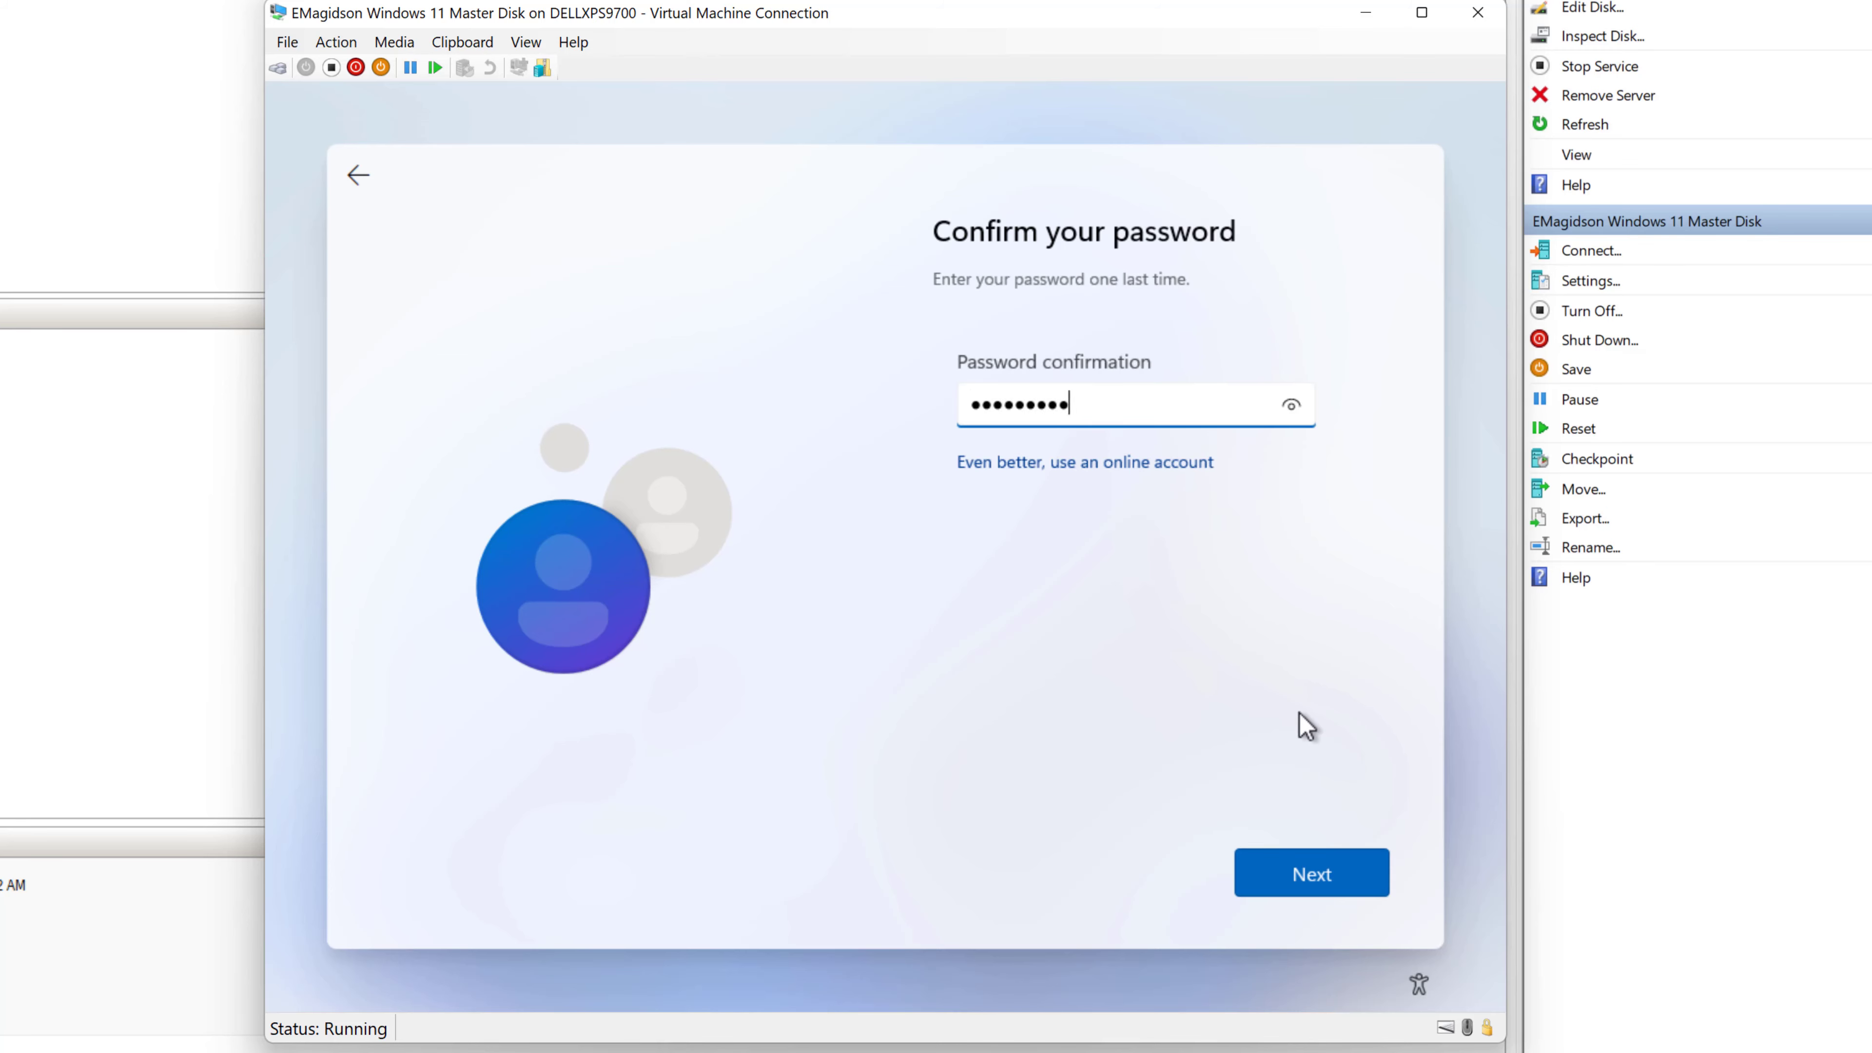
pyautogui.write('•••')
pyautogui.press('Return')
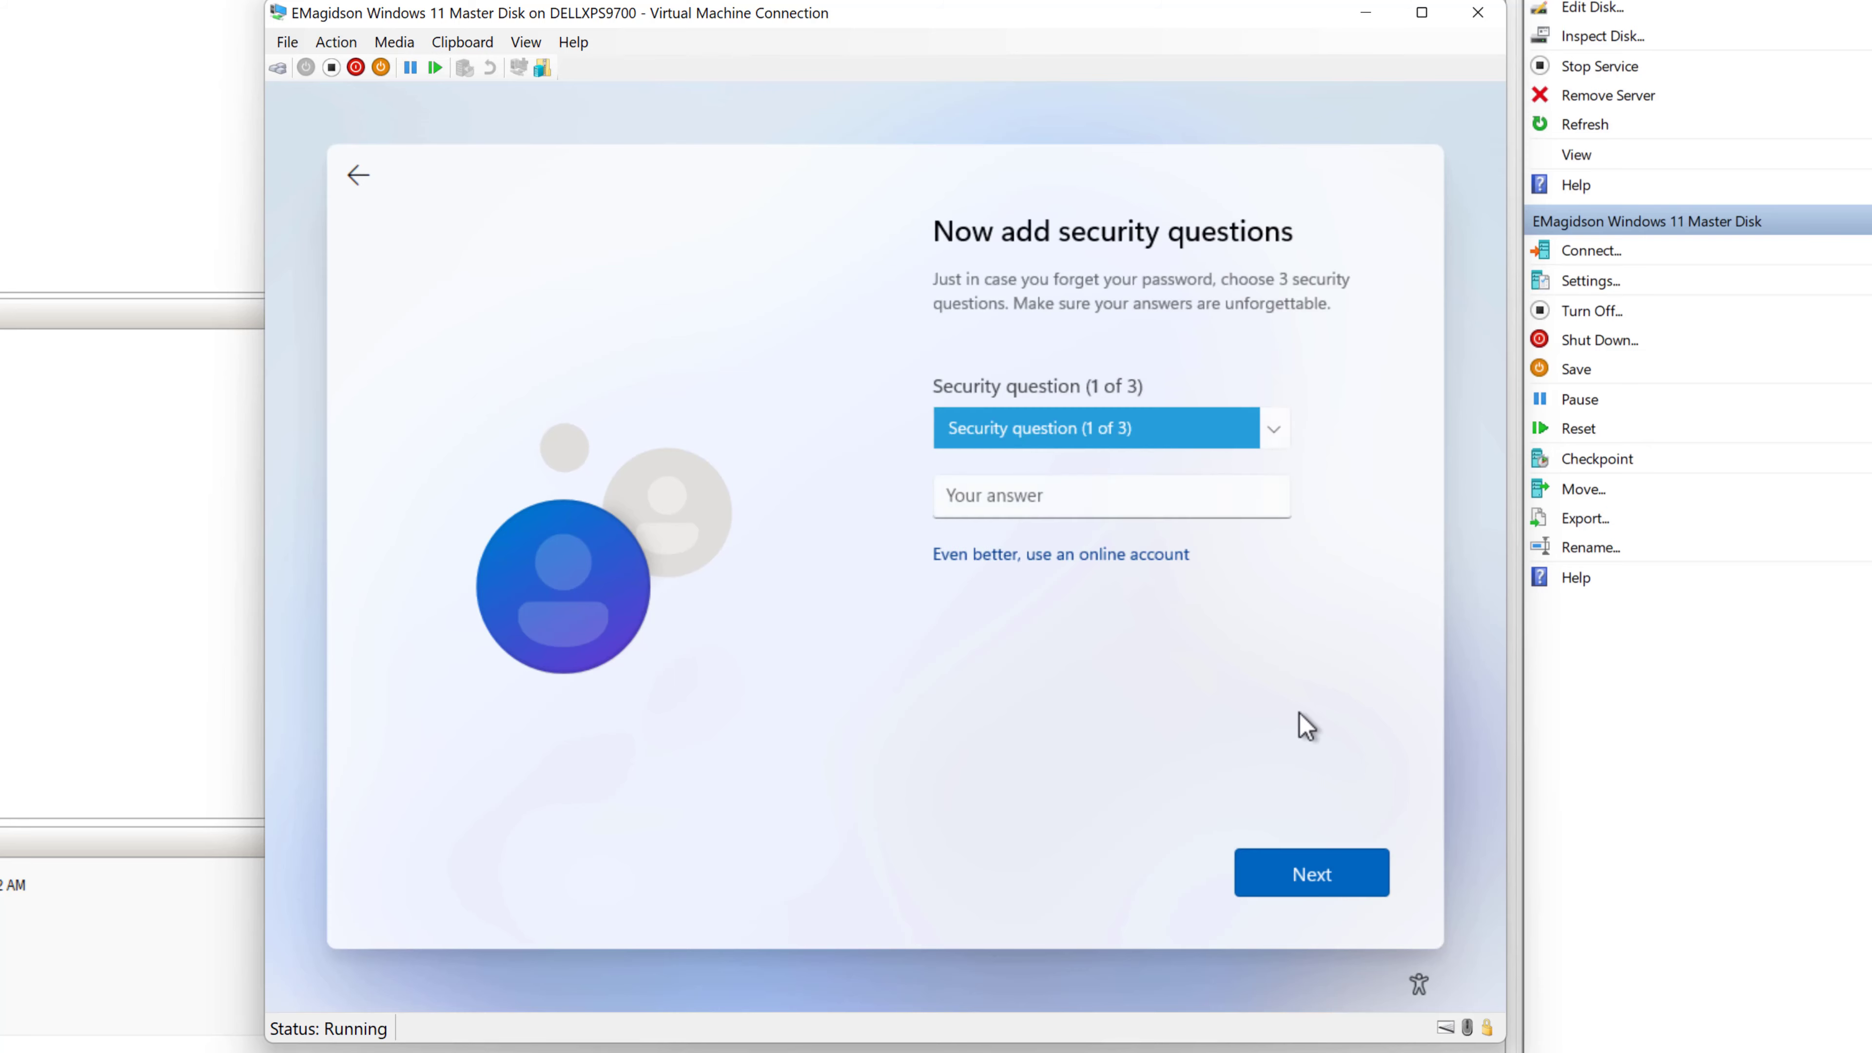
# - Answer the first pet's name and birth city security questions as the first two
pyautogui.click(1275, 435)
pyautogui.click(1107, 457)
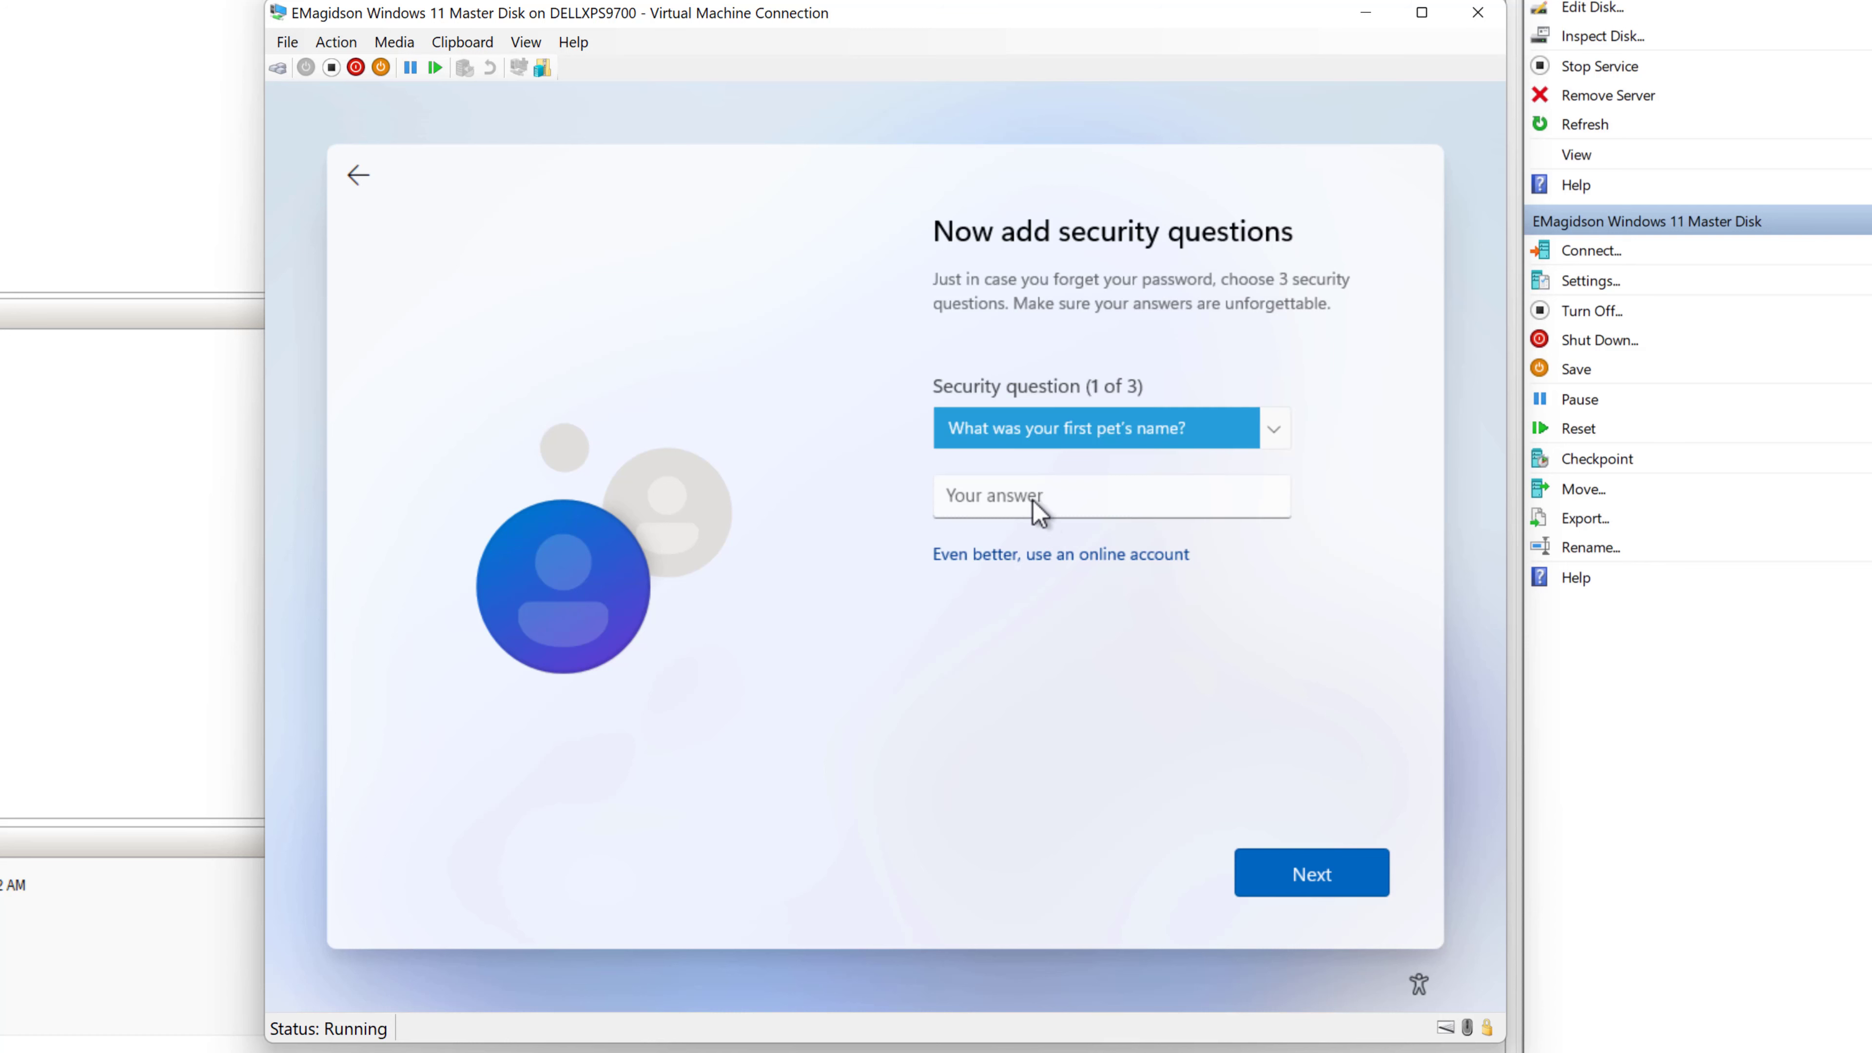
pyautogui.write('Pet')
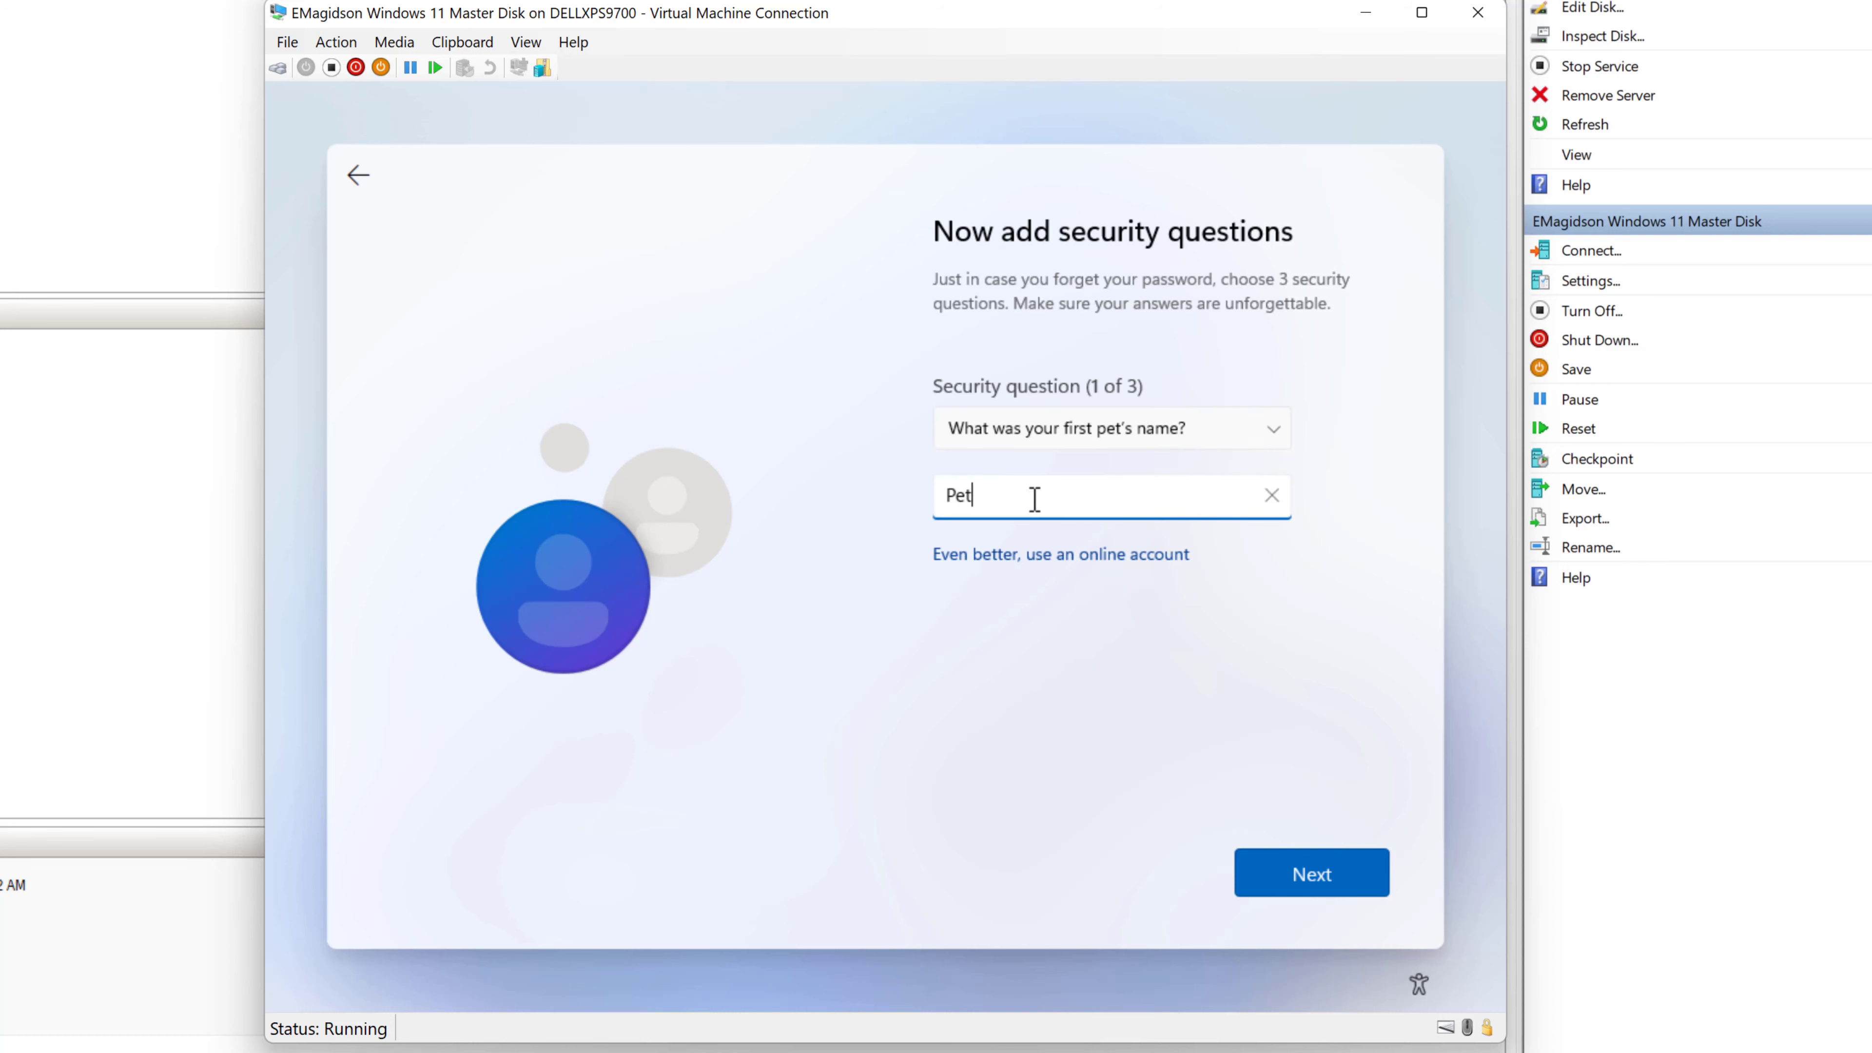
pyautogui.press('Return')
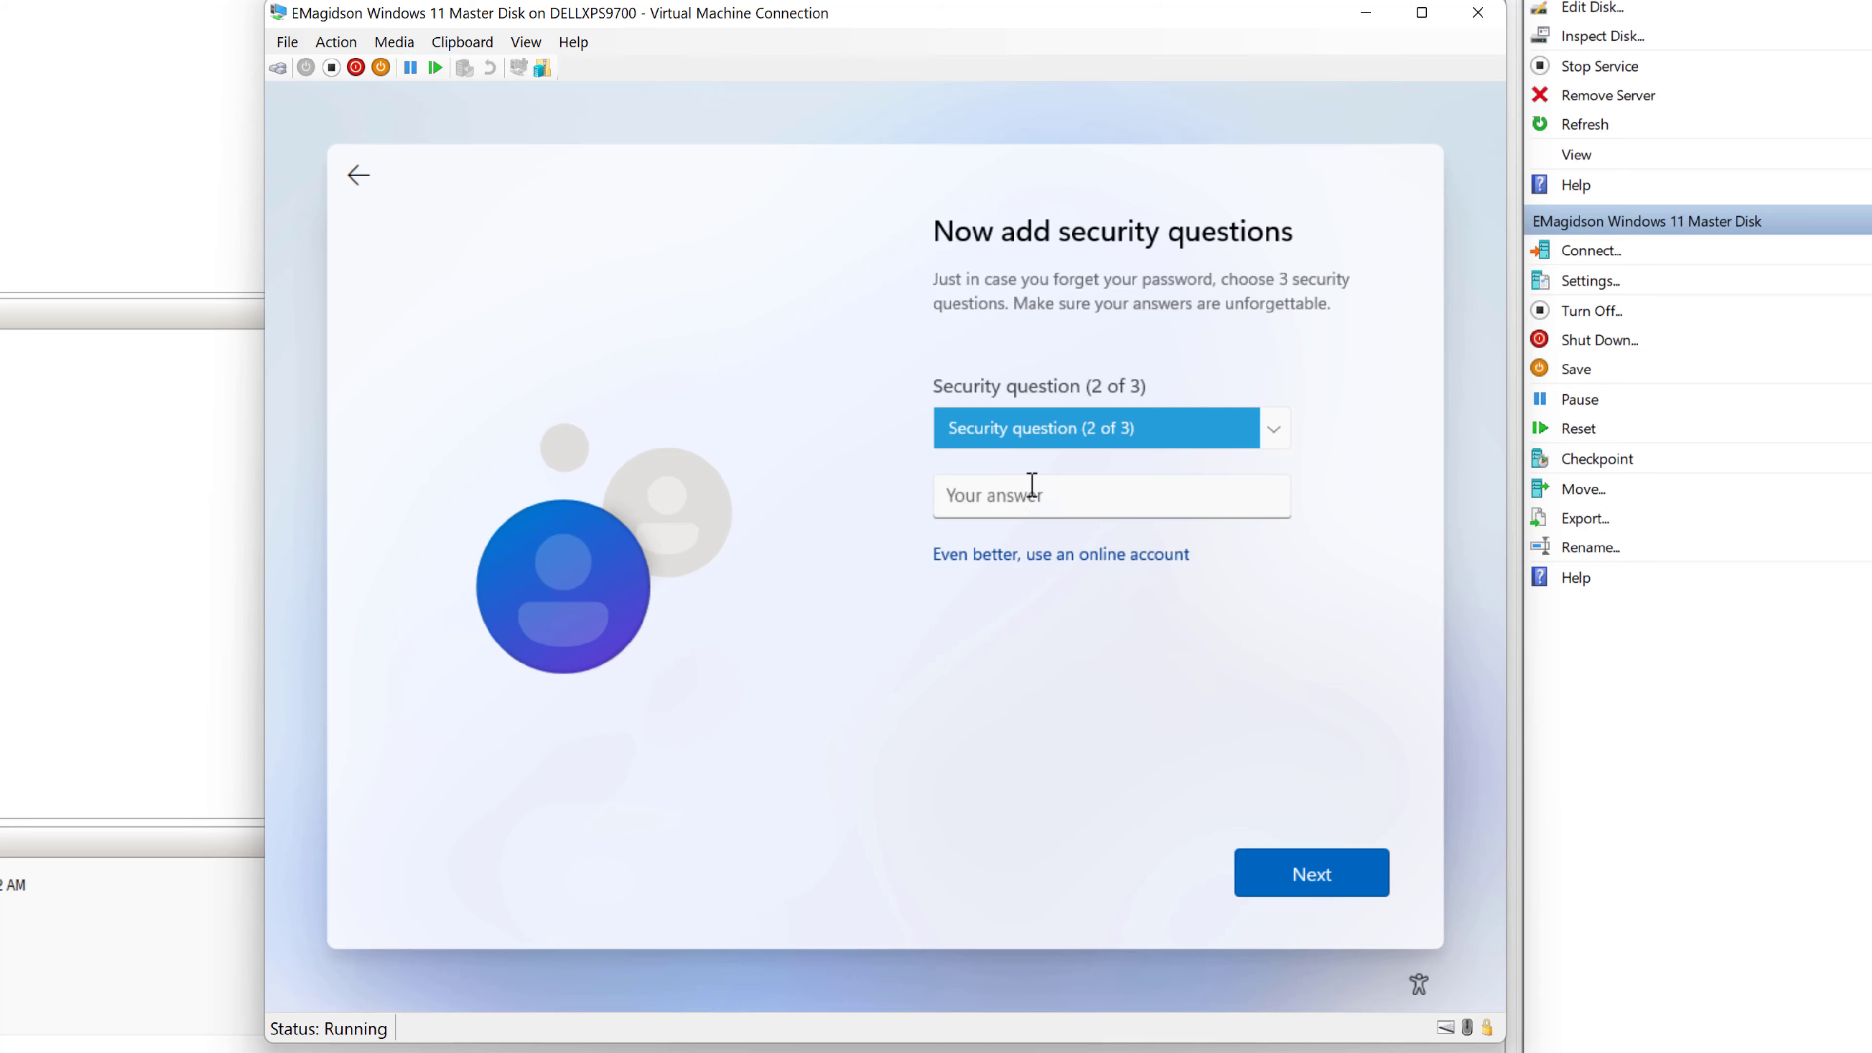
pyautogui.click(1273, 433)
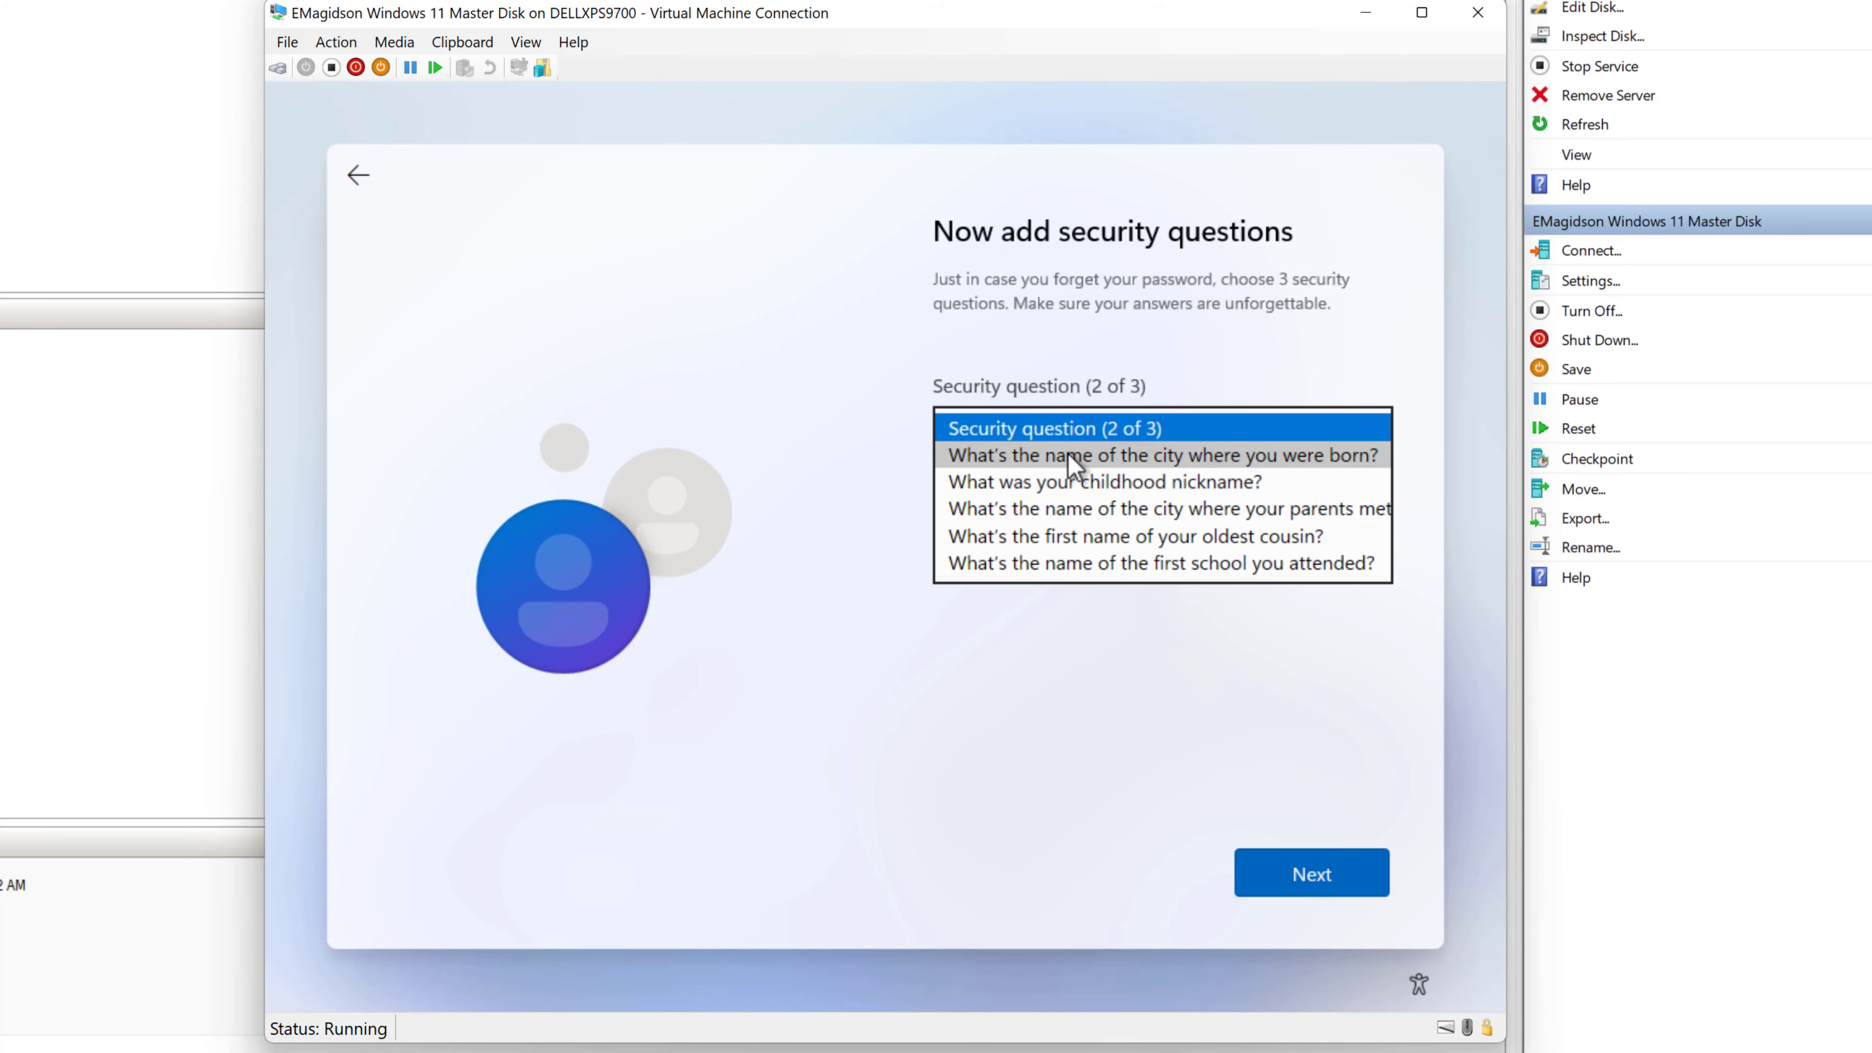
pyautogui.click(1074, 457)
pyautogui.click(1021, 494)
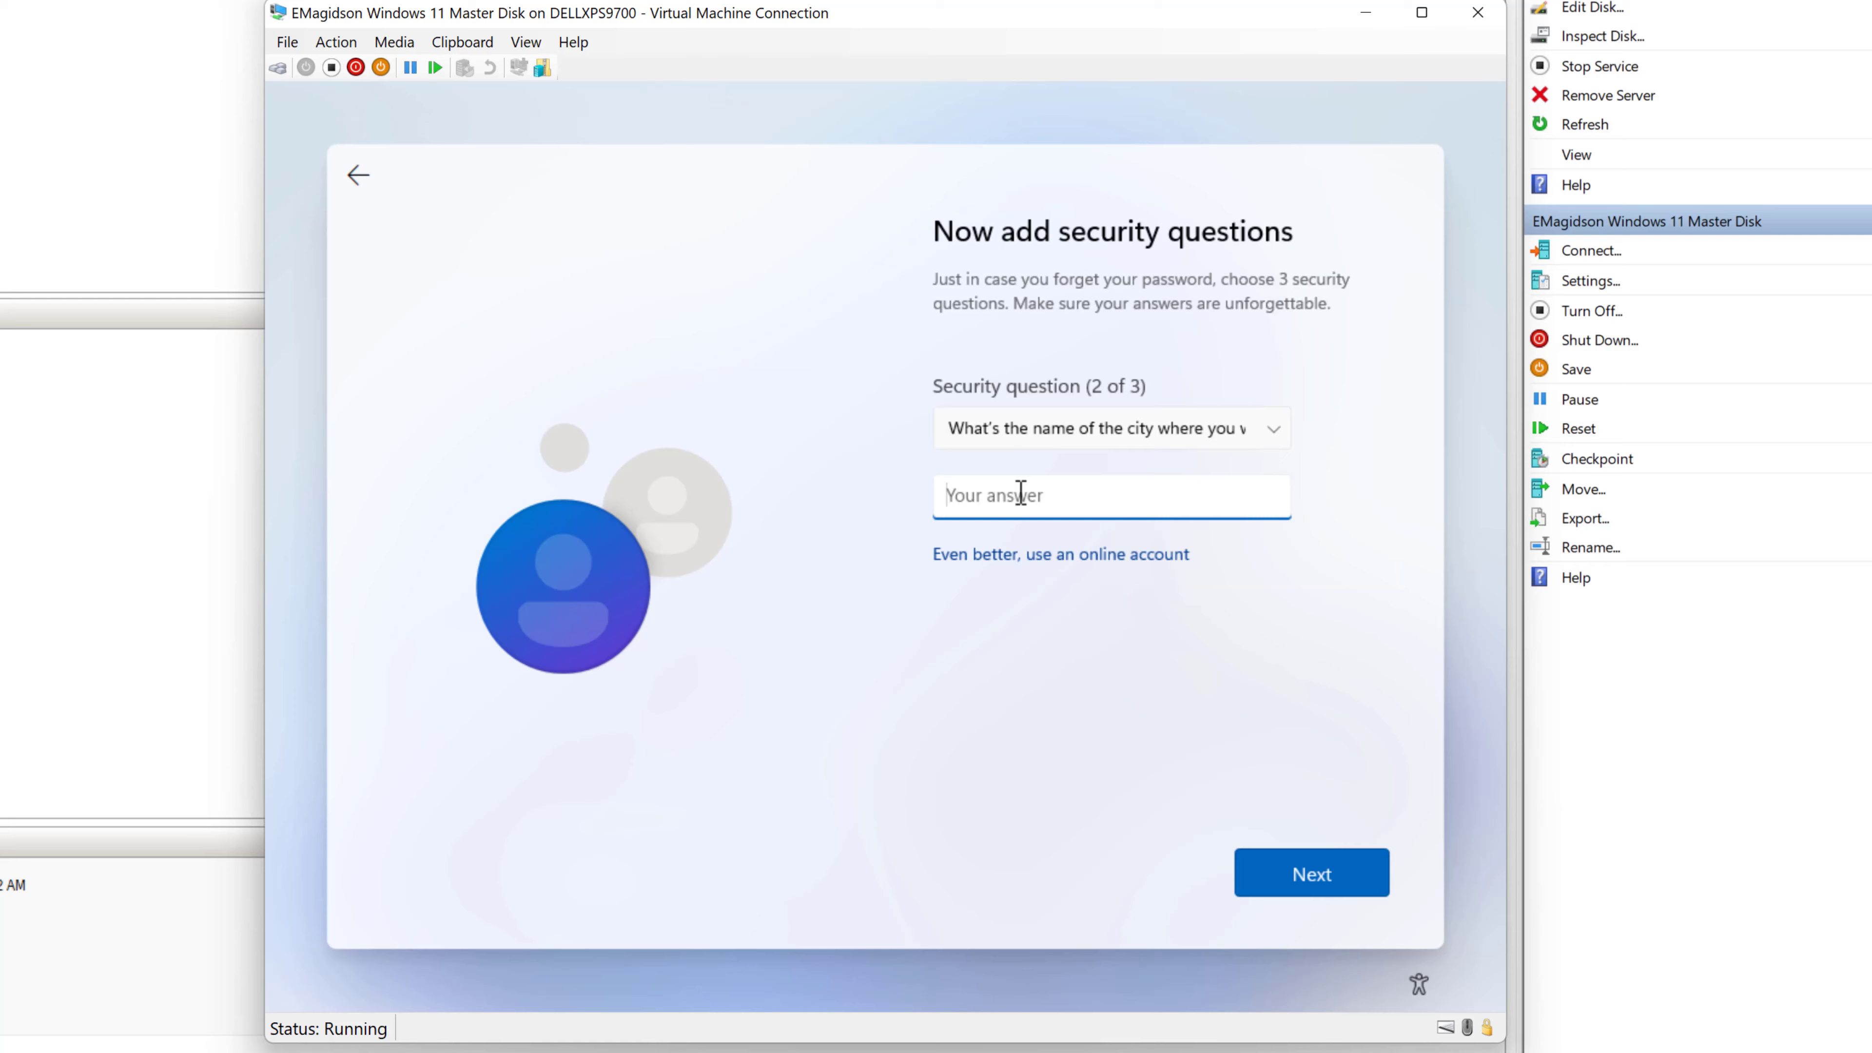
pyautogui.write('City')
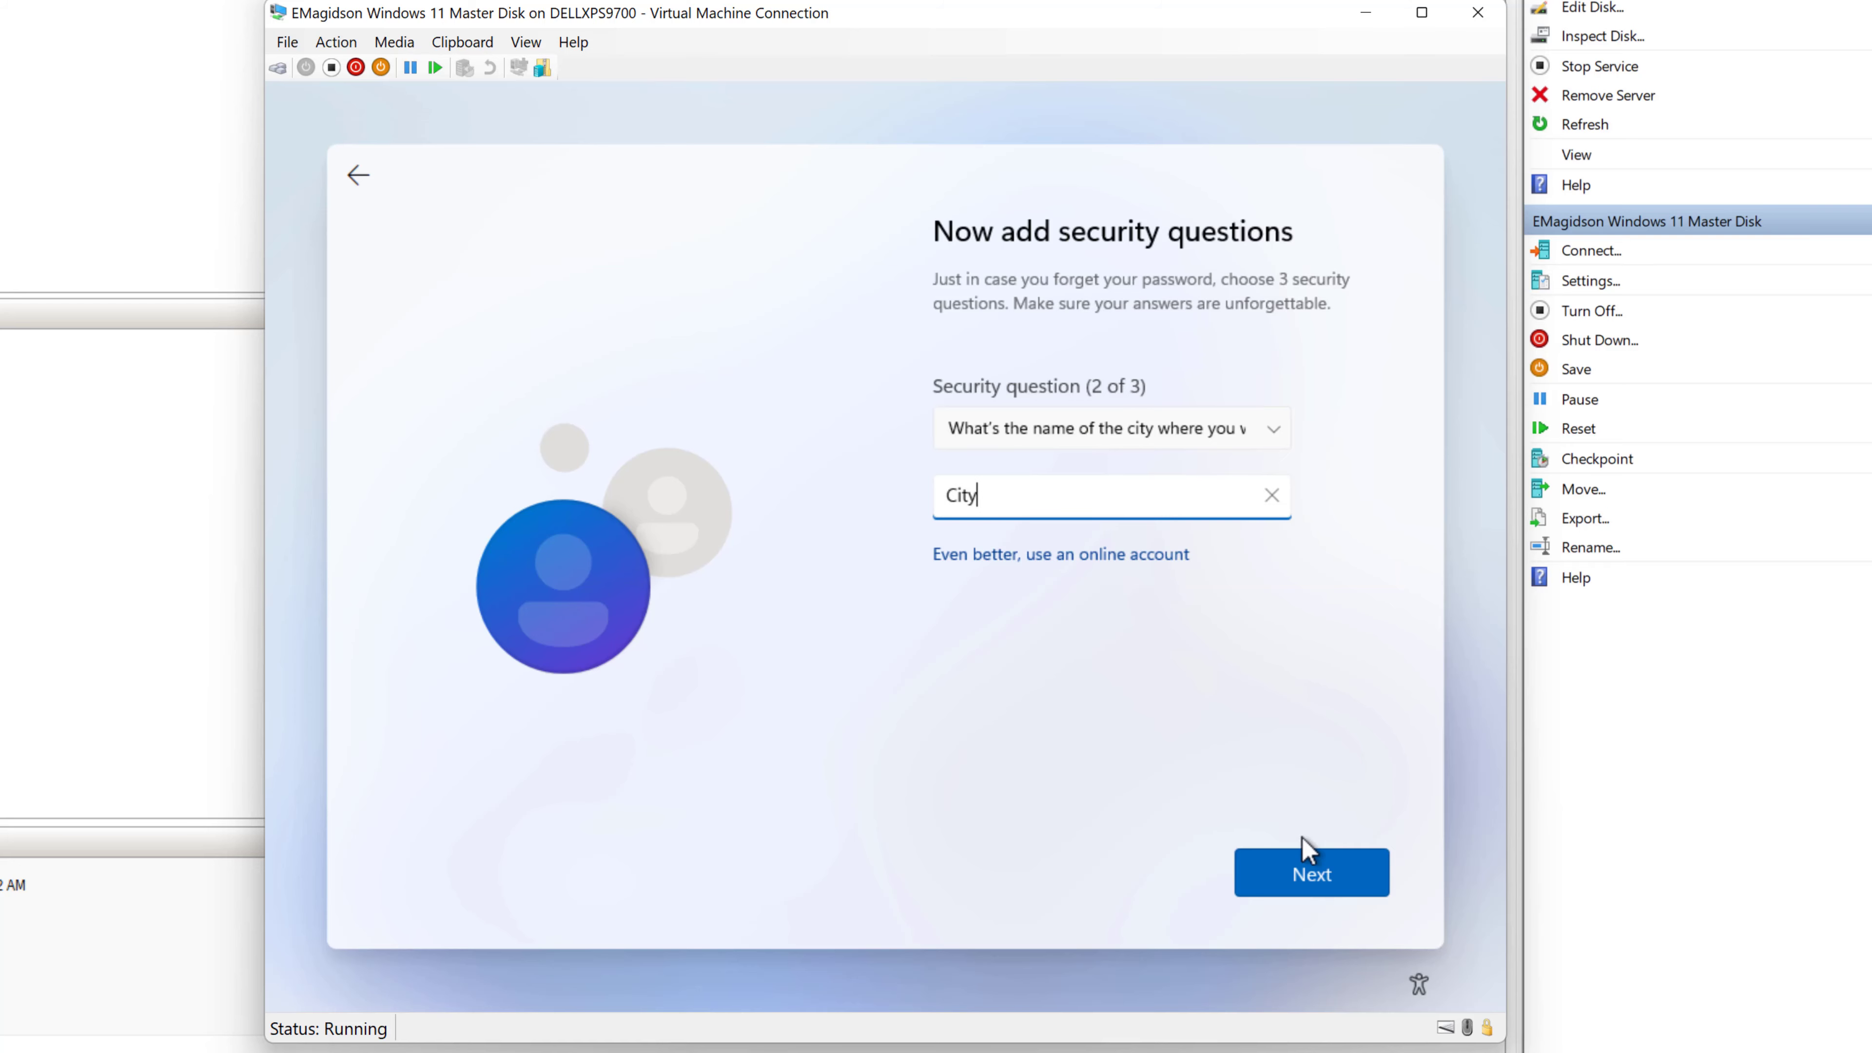
pyautogui.click(1322, 876)
# - Pick the childhood nickname question as the third security question and answer it
pyautogui.click(1282, 435)
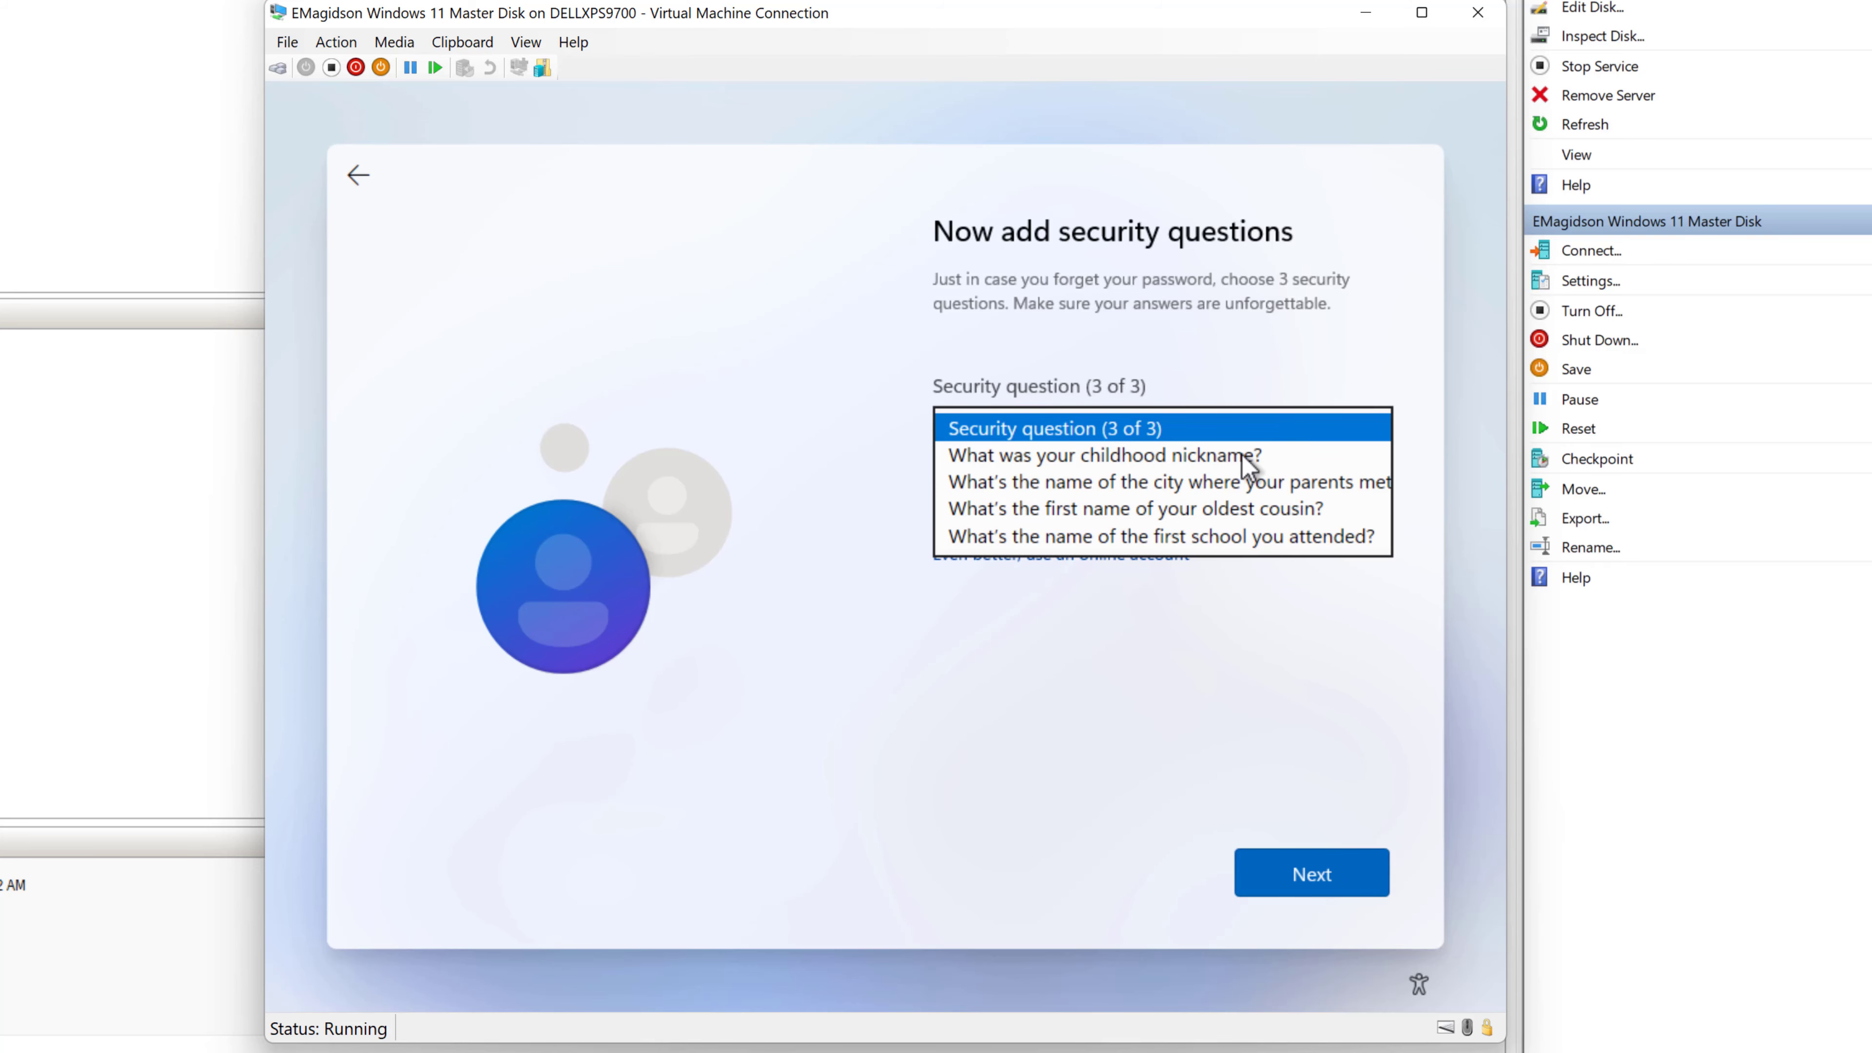
pyautogui.click(1205, 457)
pyautogui.click(1062, 502)
pyautogui.write('Nickname')
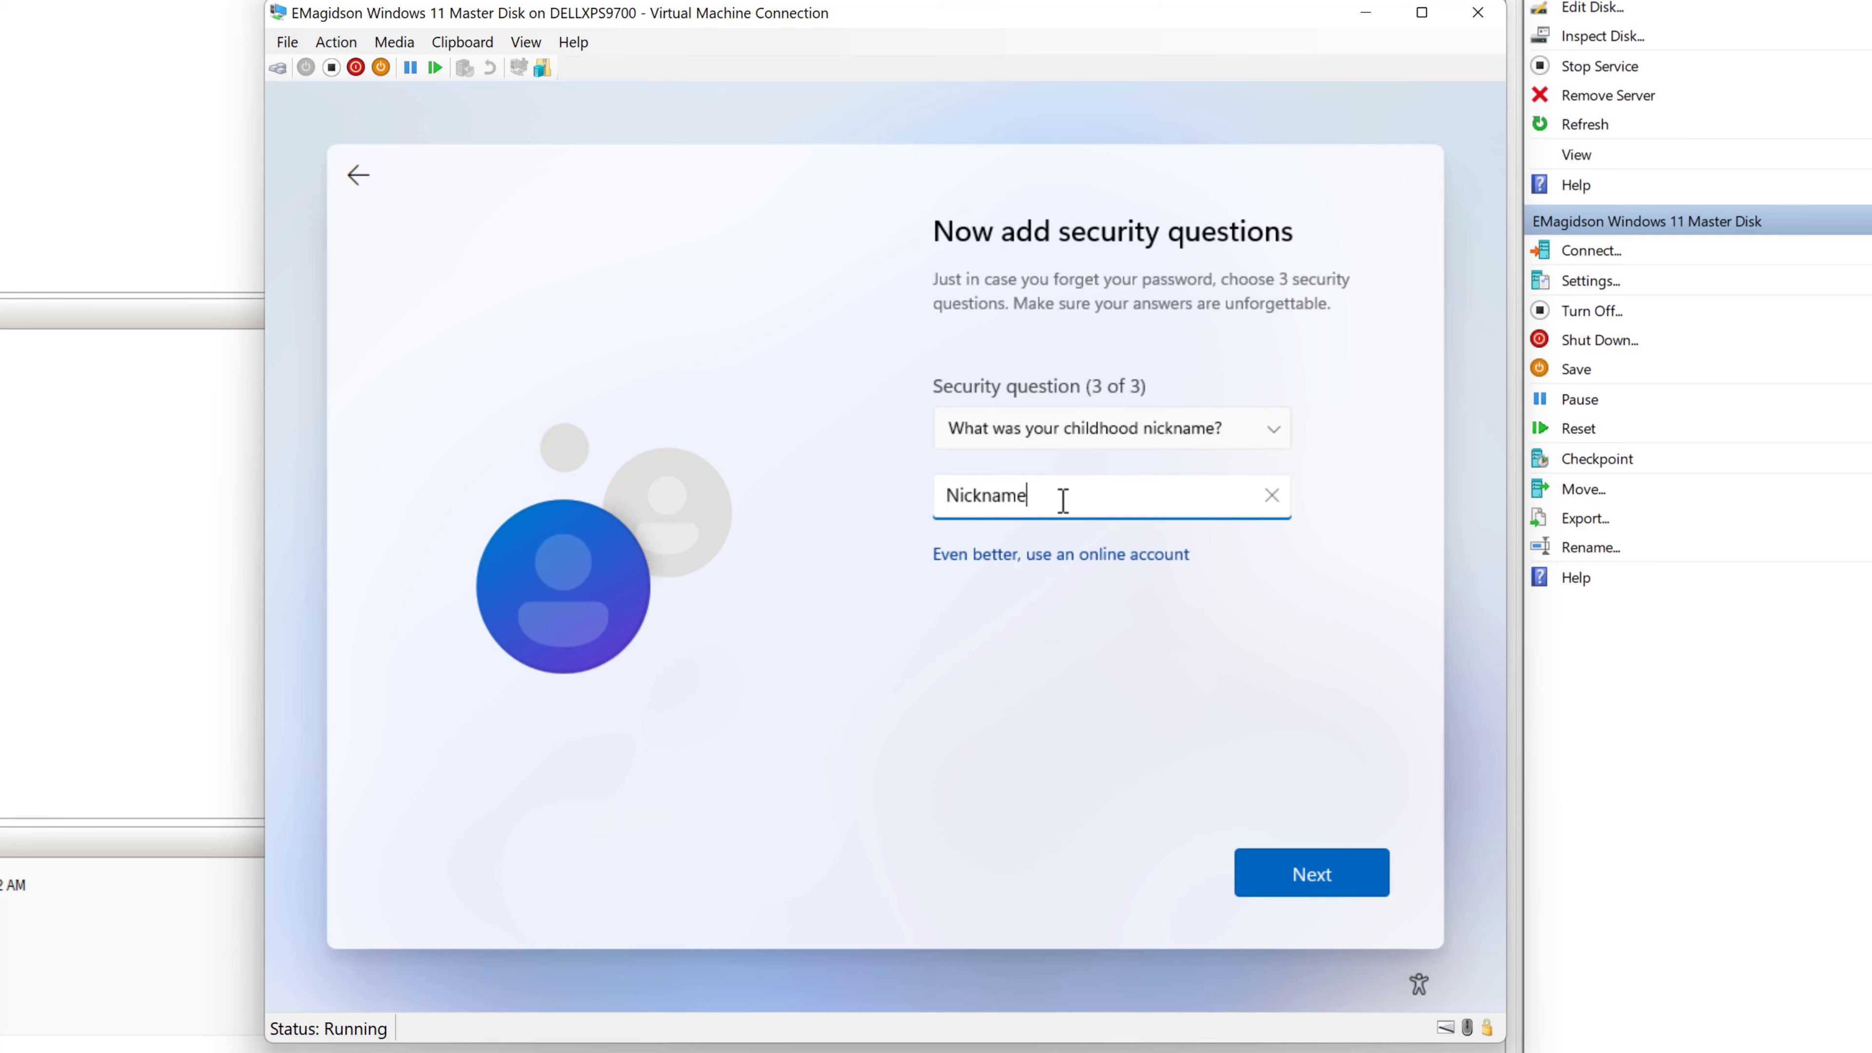
pyautogui.press('Return')
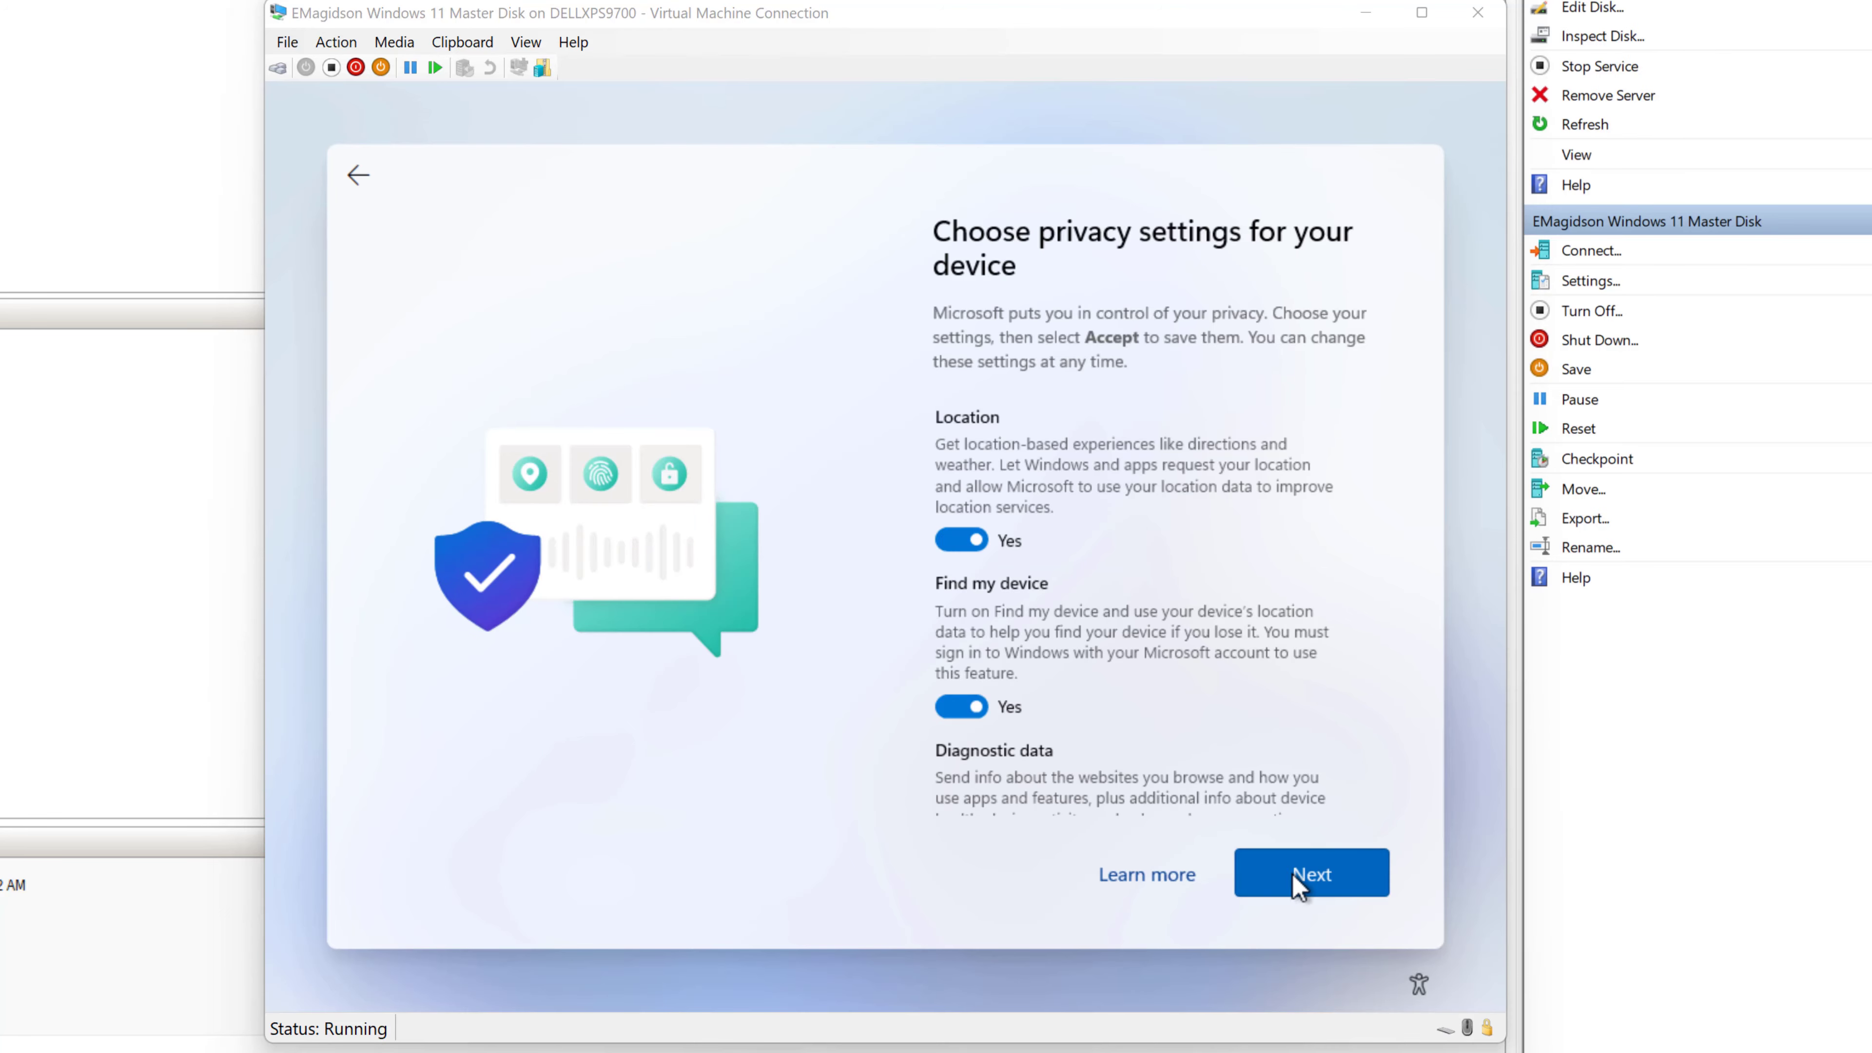
# - Go through the privacy settings and accept the defaults
pyautogui.click(1297, 885)
pyautogui.click(1309, 892)
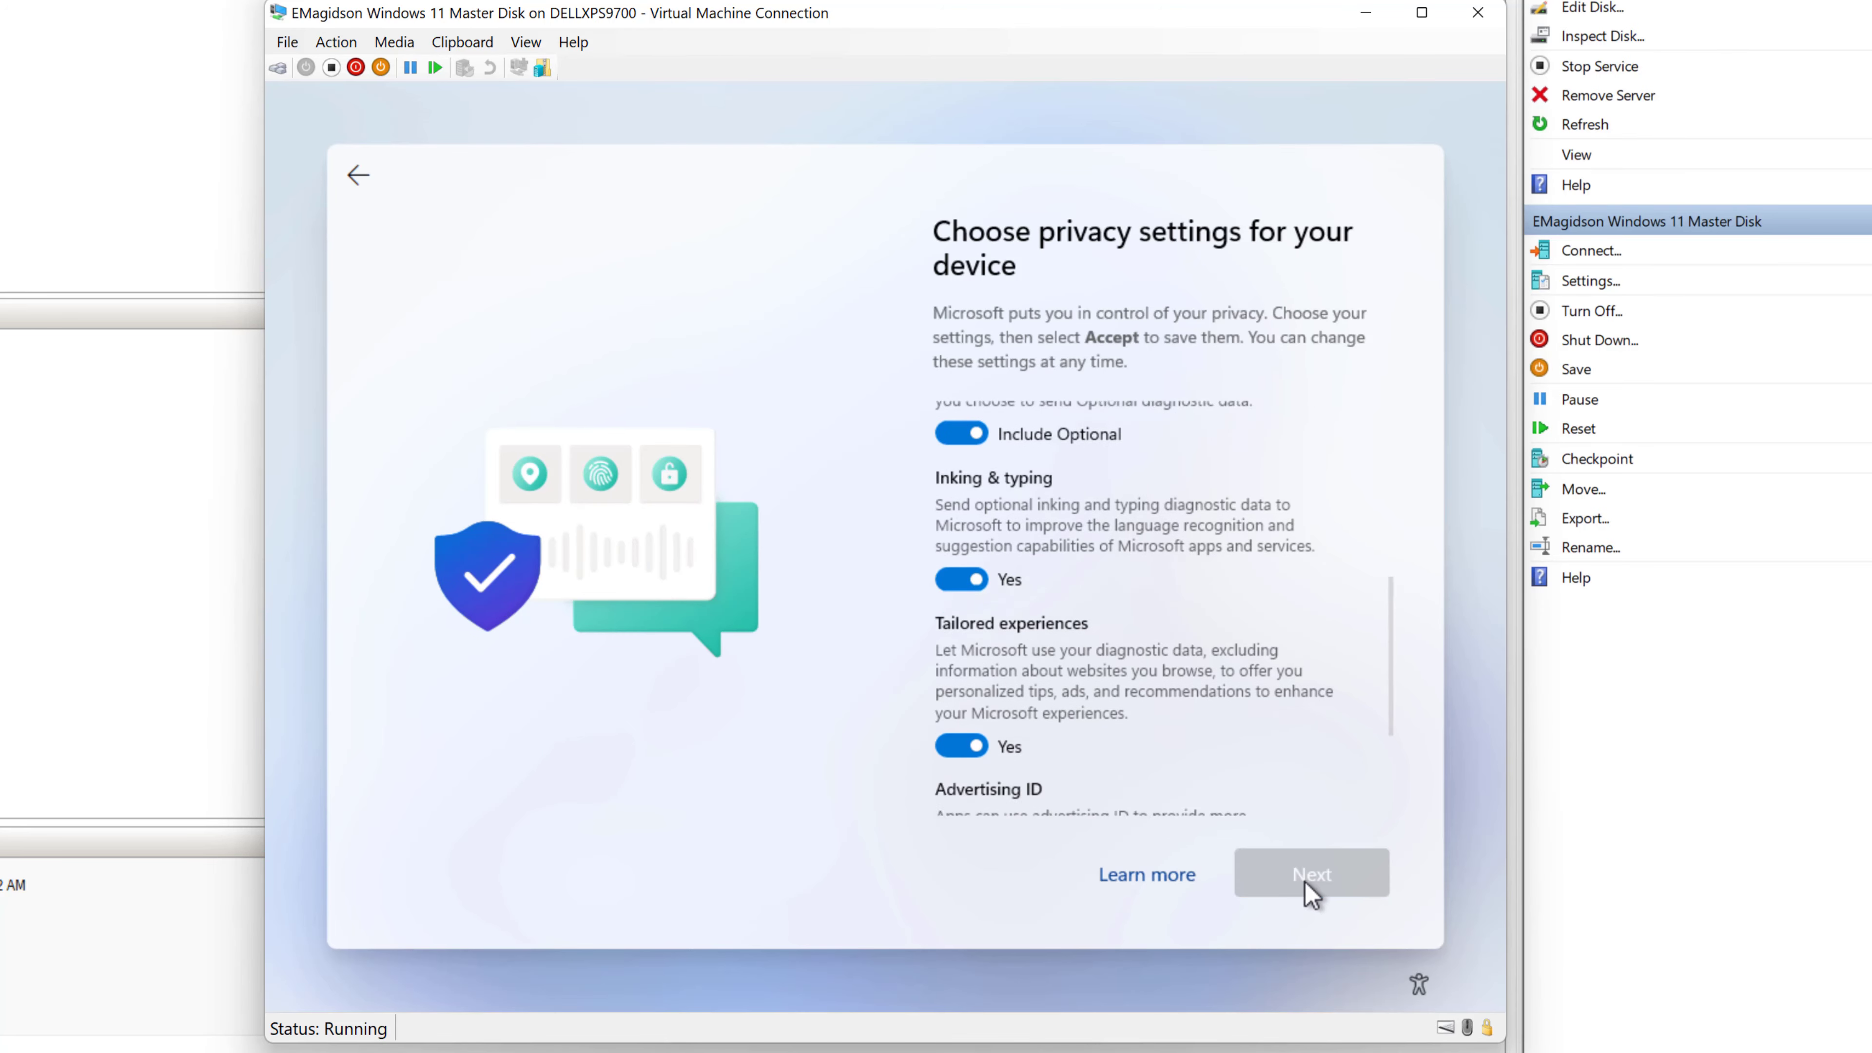
pyautogui.click(1311, 881)
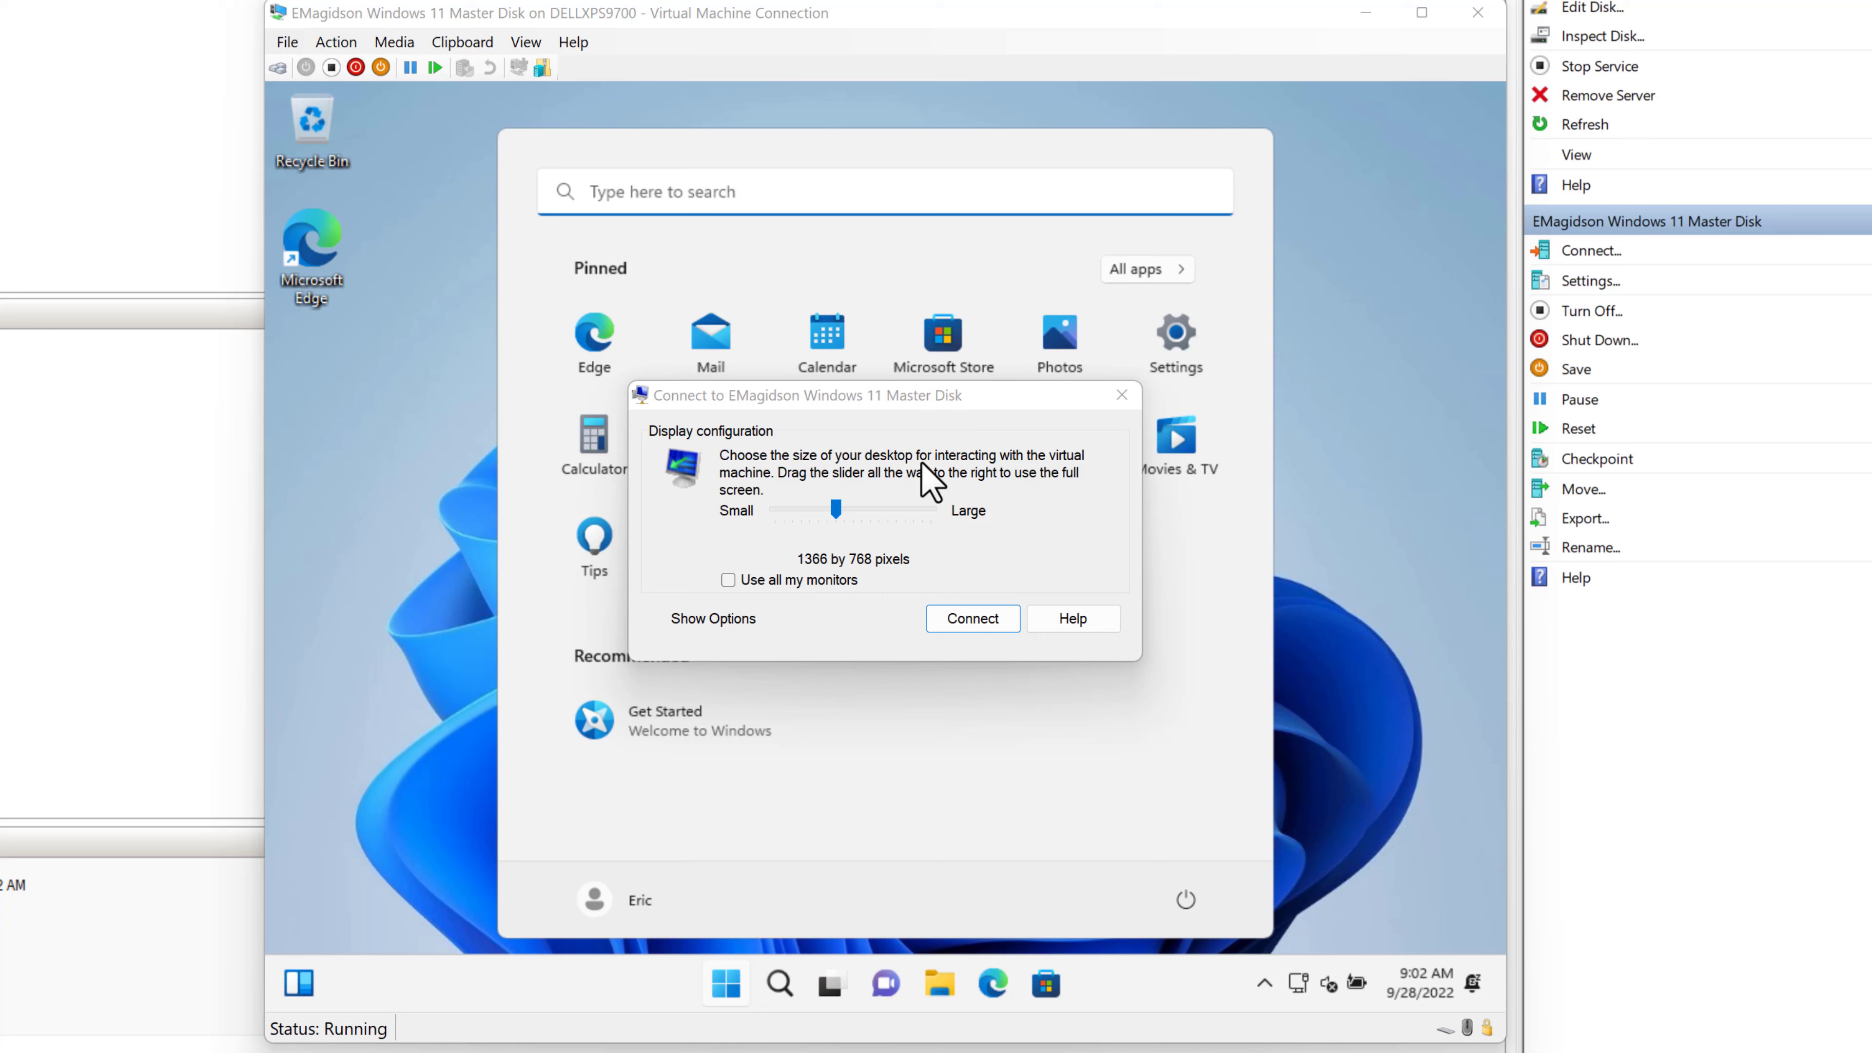
# - Connect at the 1366 by 768 display size and sign in with the account password
pyautogui.click(977, 620)
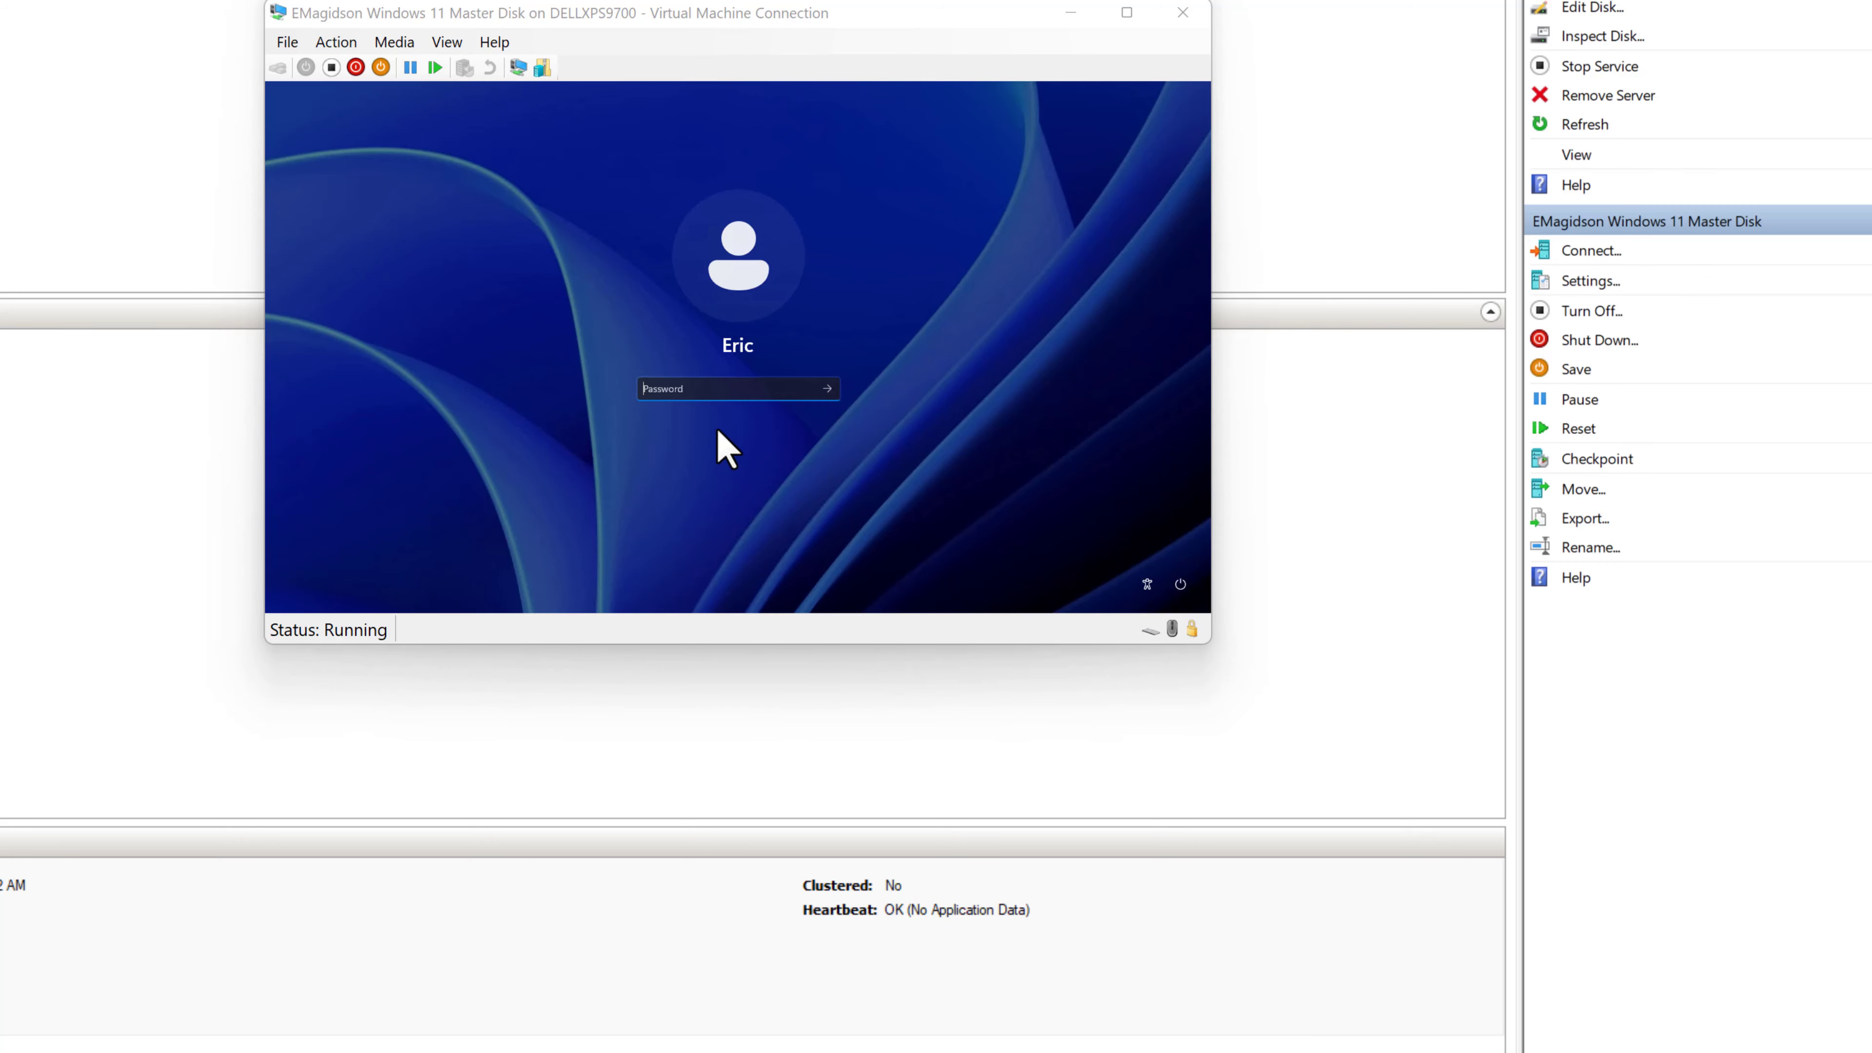
pyautogui.click(661, 391)
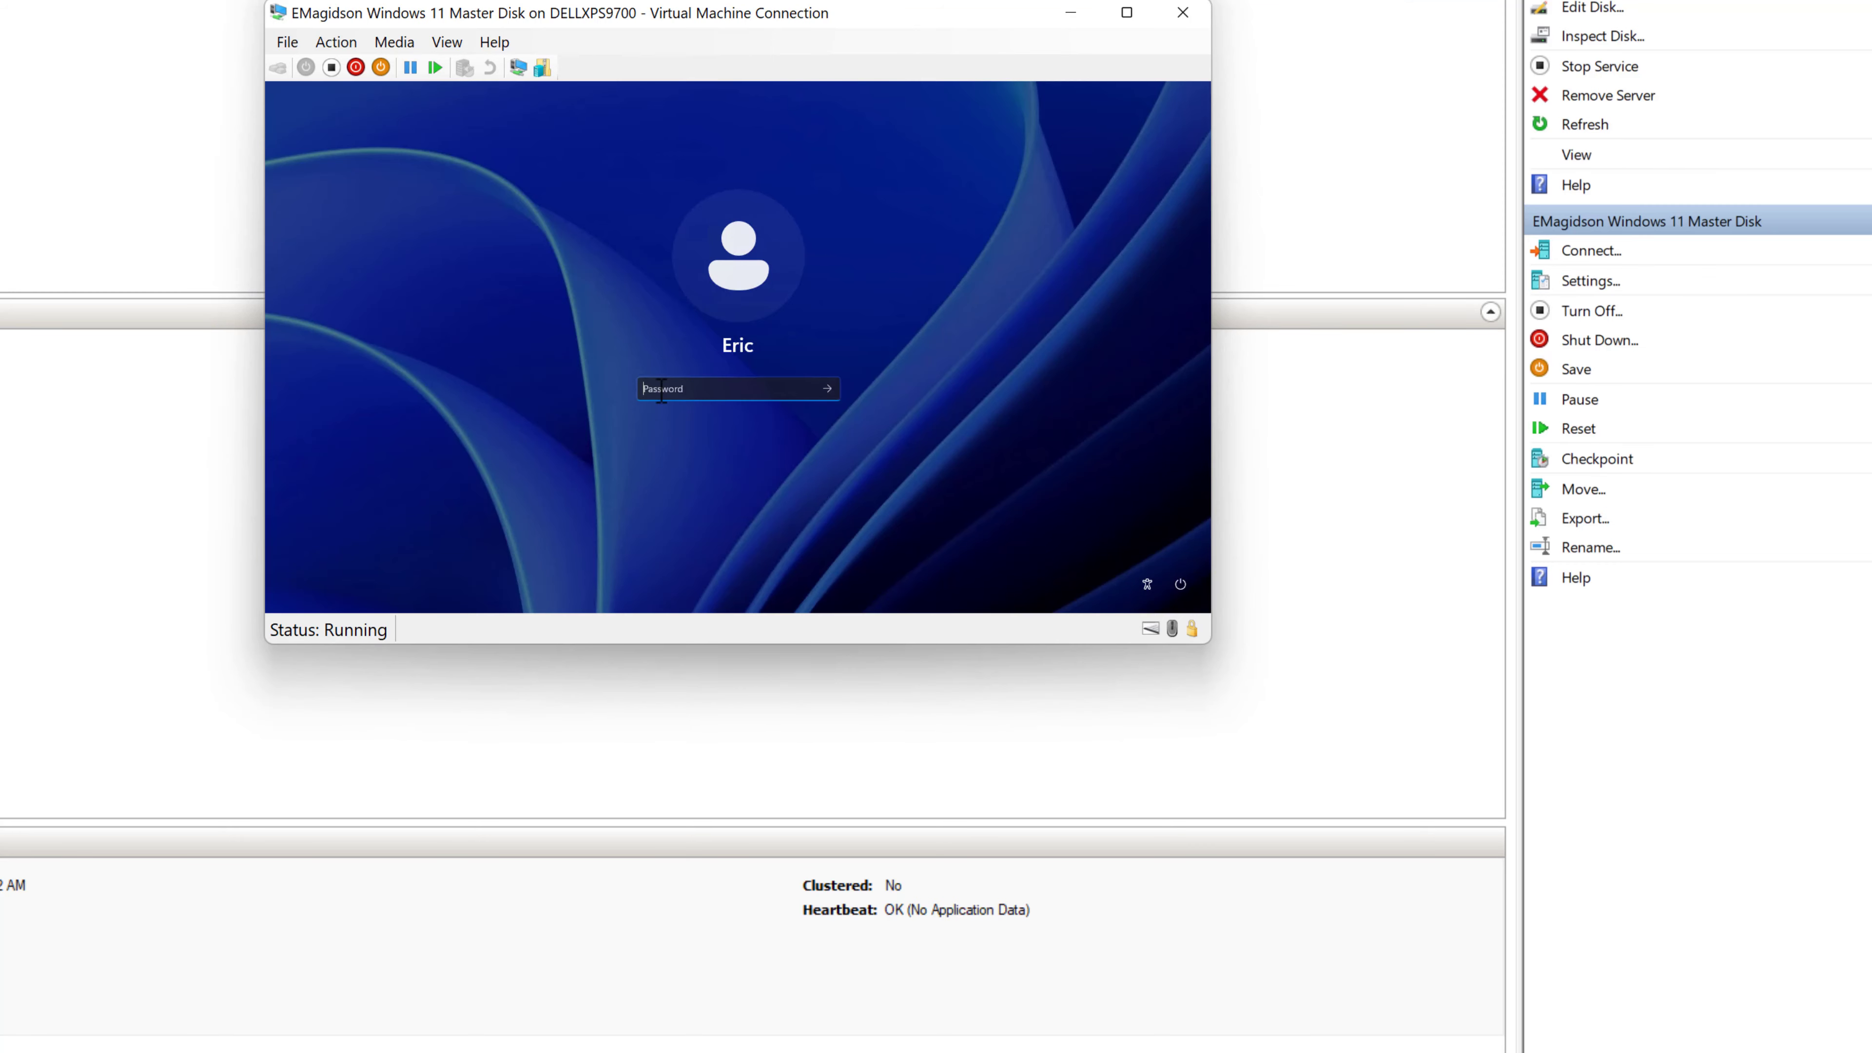
pyautogui.write('•••••••')
pyautogui.press('Return')
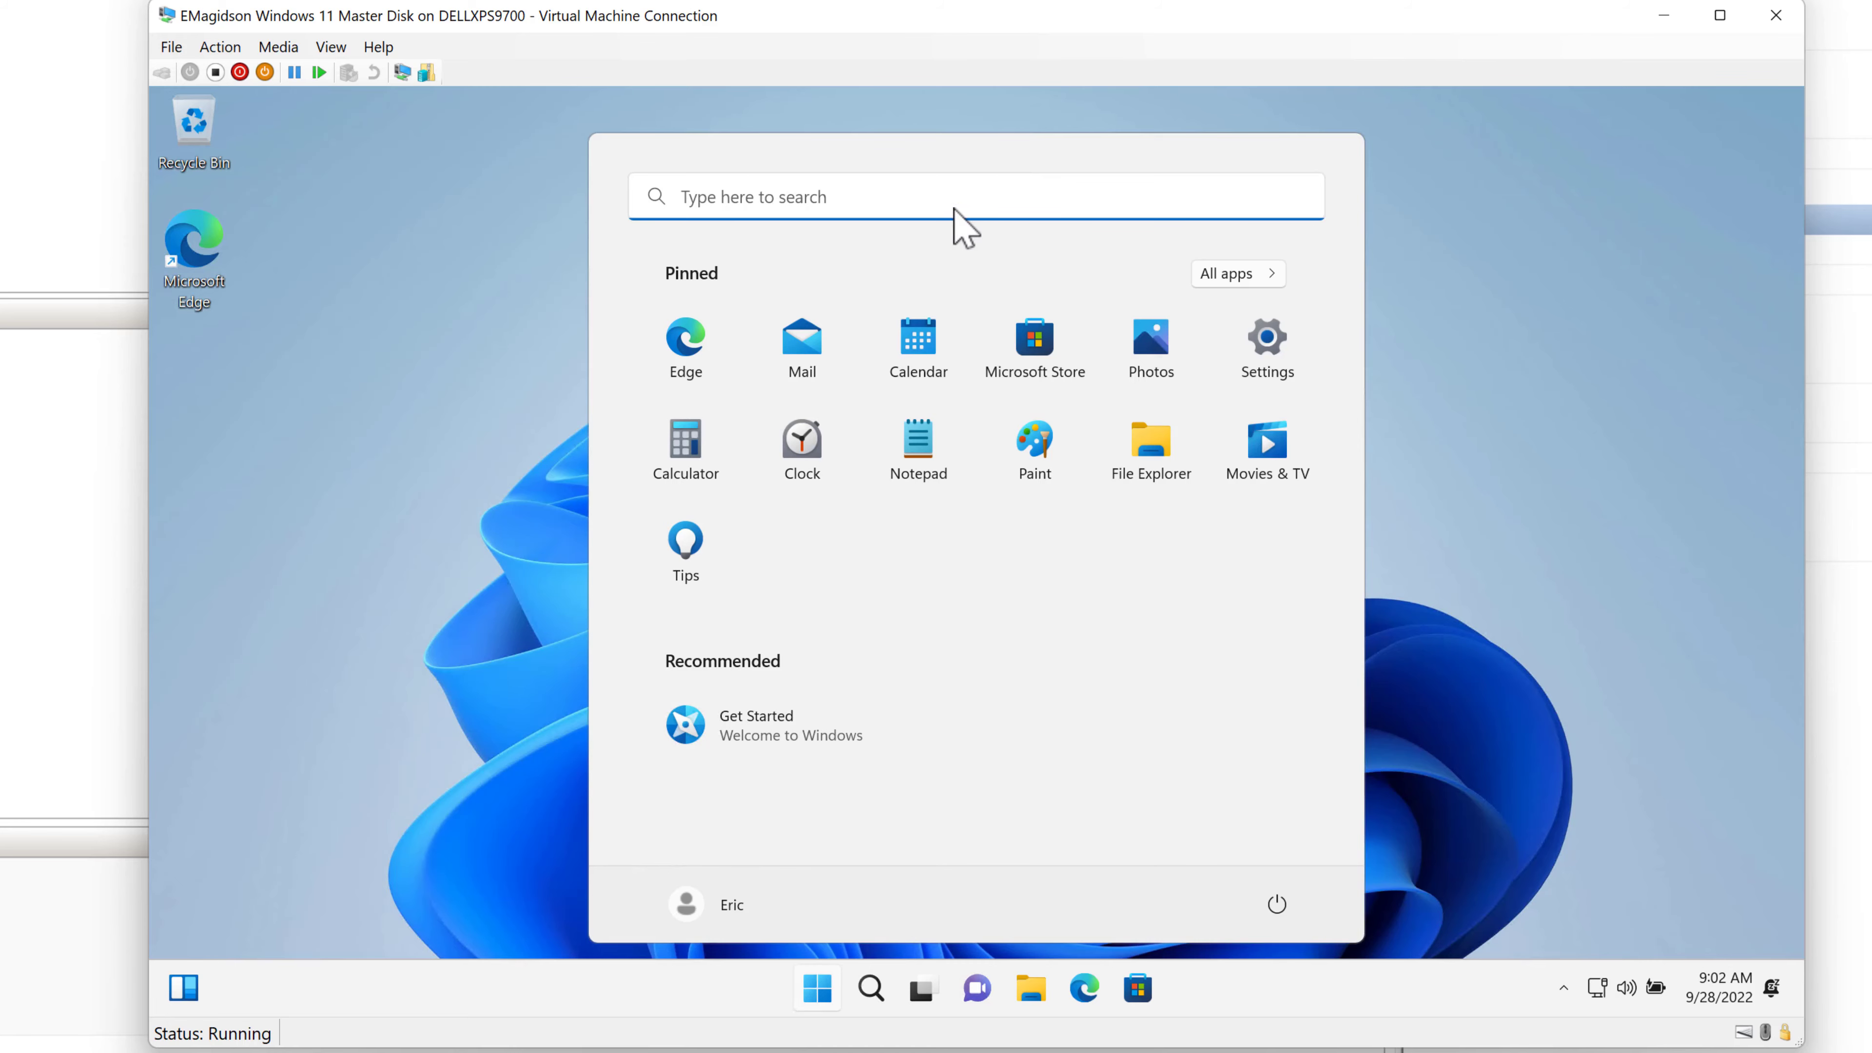
# - Search 'update' from Start, open Windows Update settings and check for updates
pyautogui.click(858, 197)
pyautogui.write('updat')
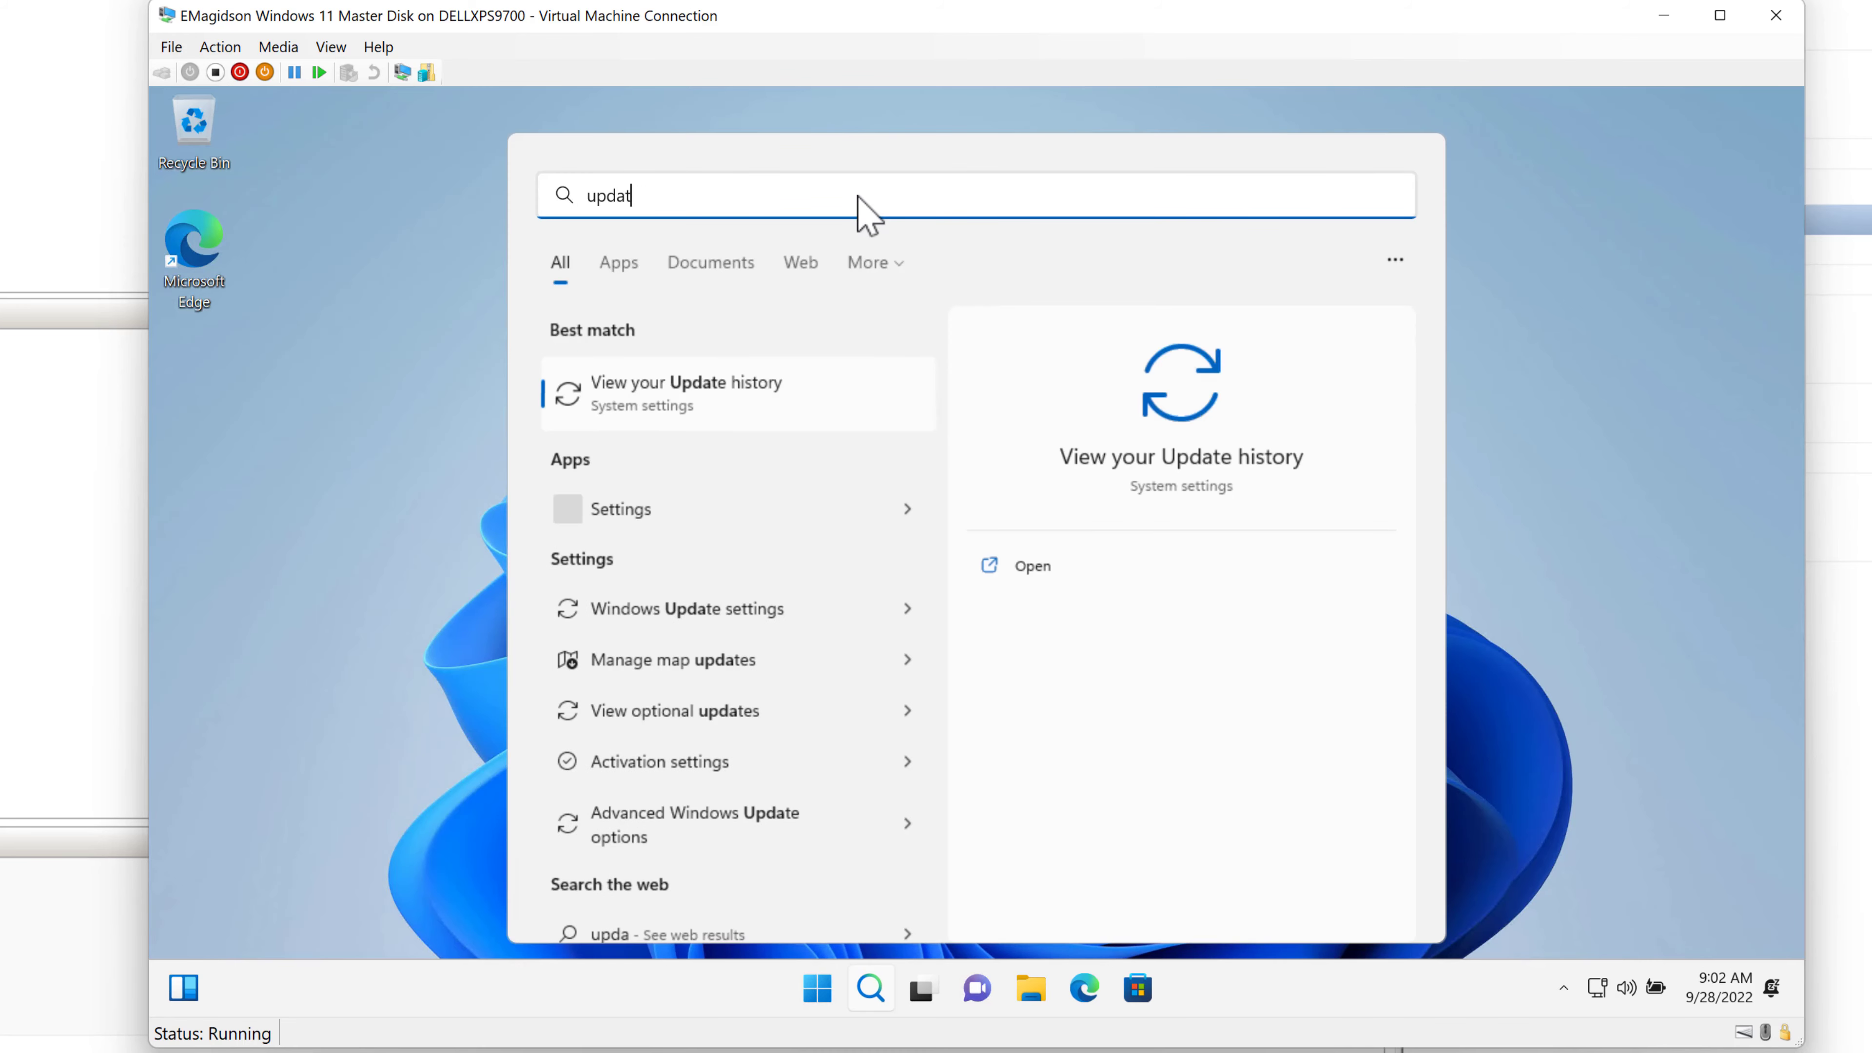
pyautogui.write('e')
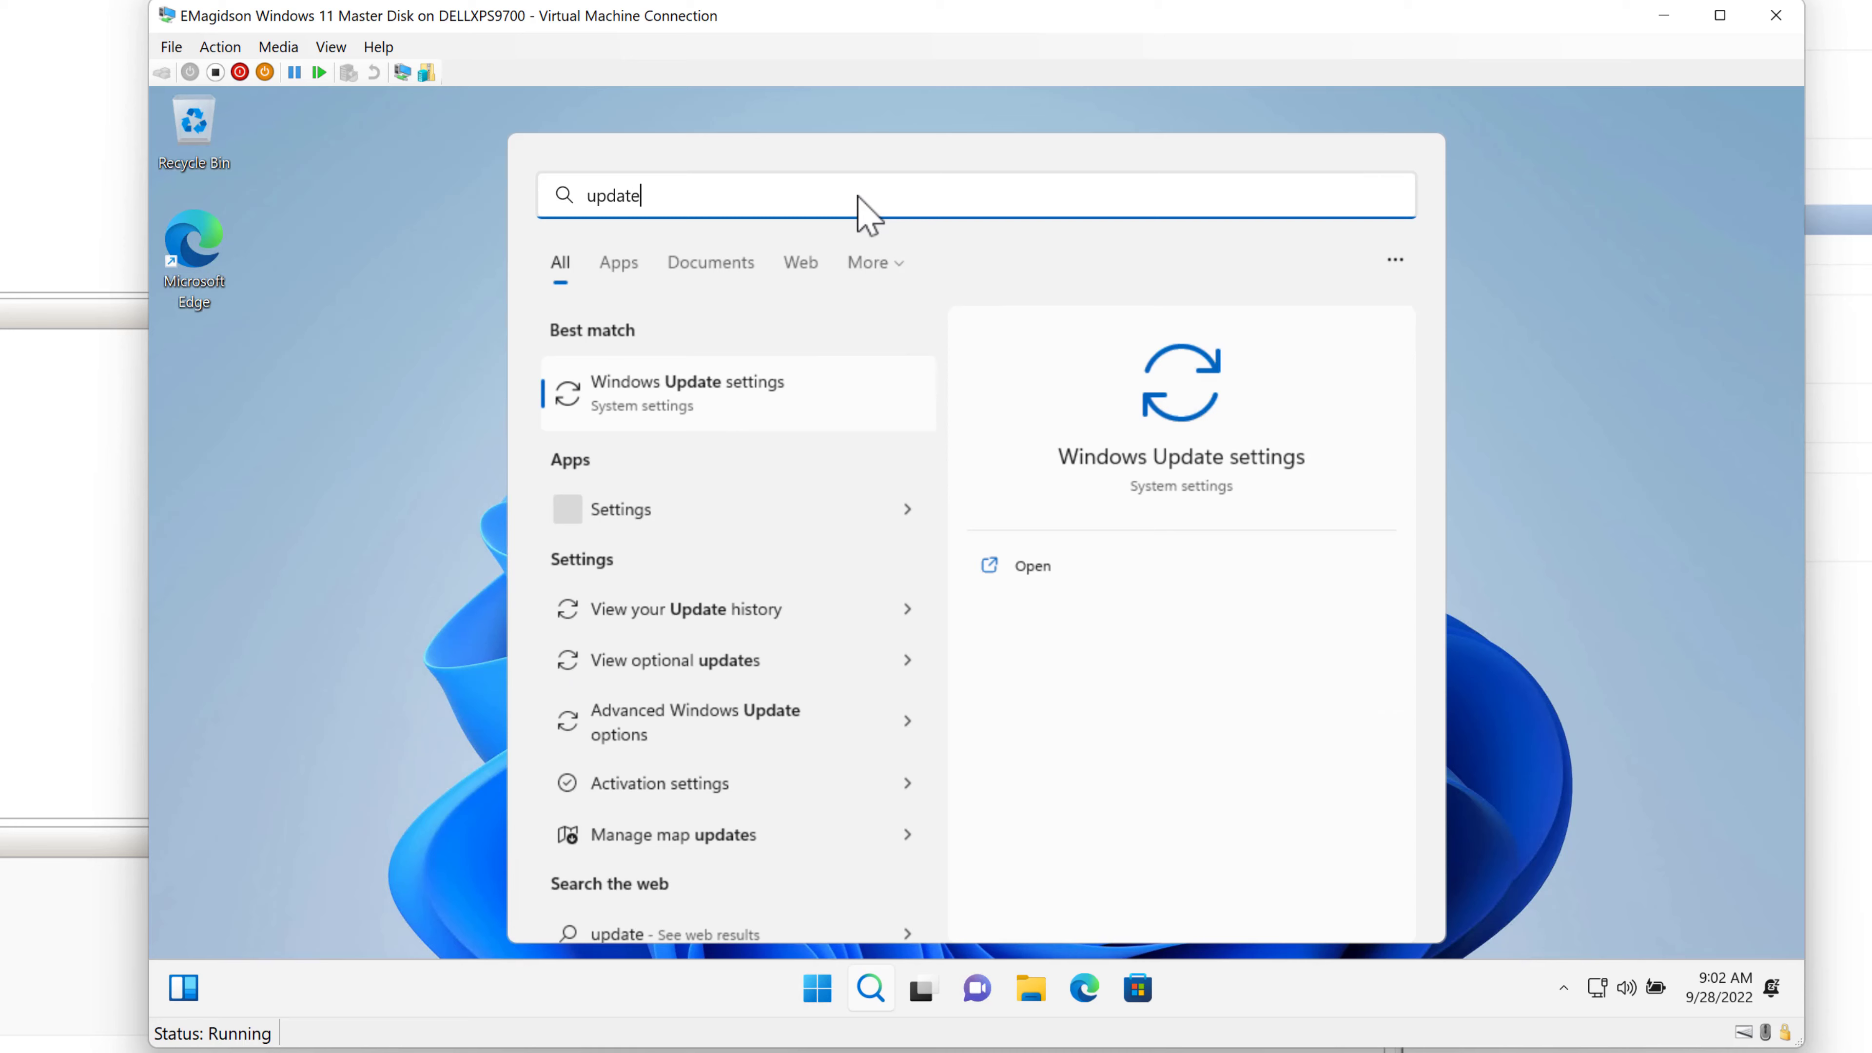
pyautogui.click(1188, 422)
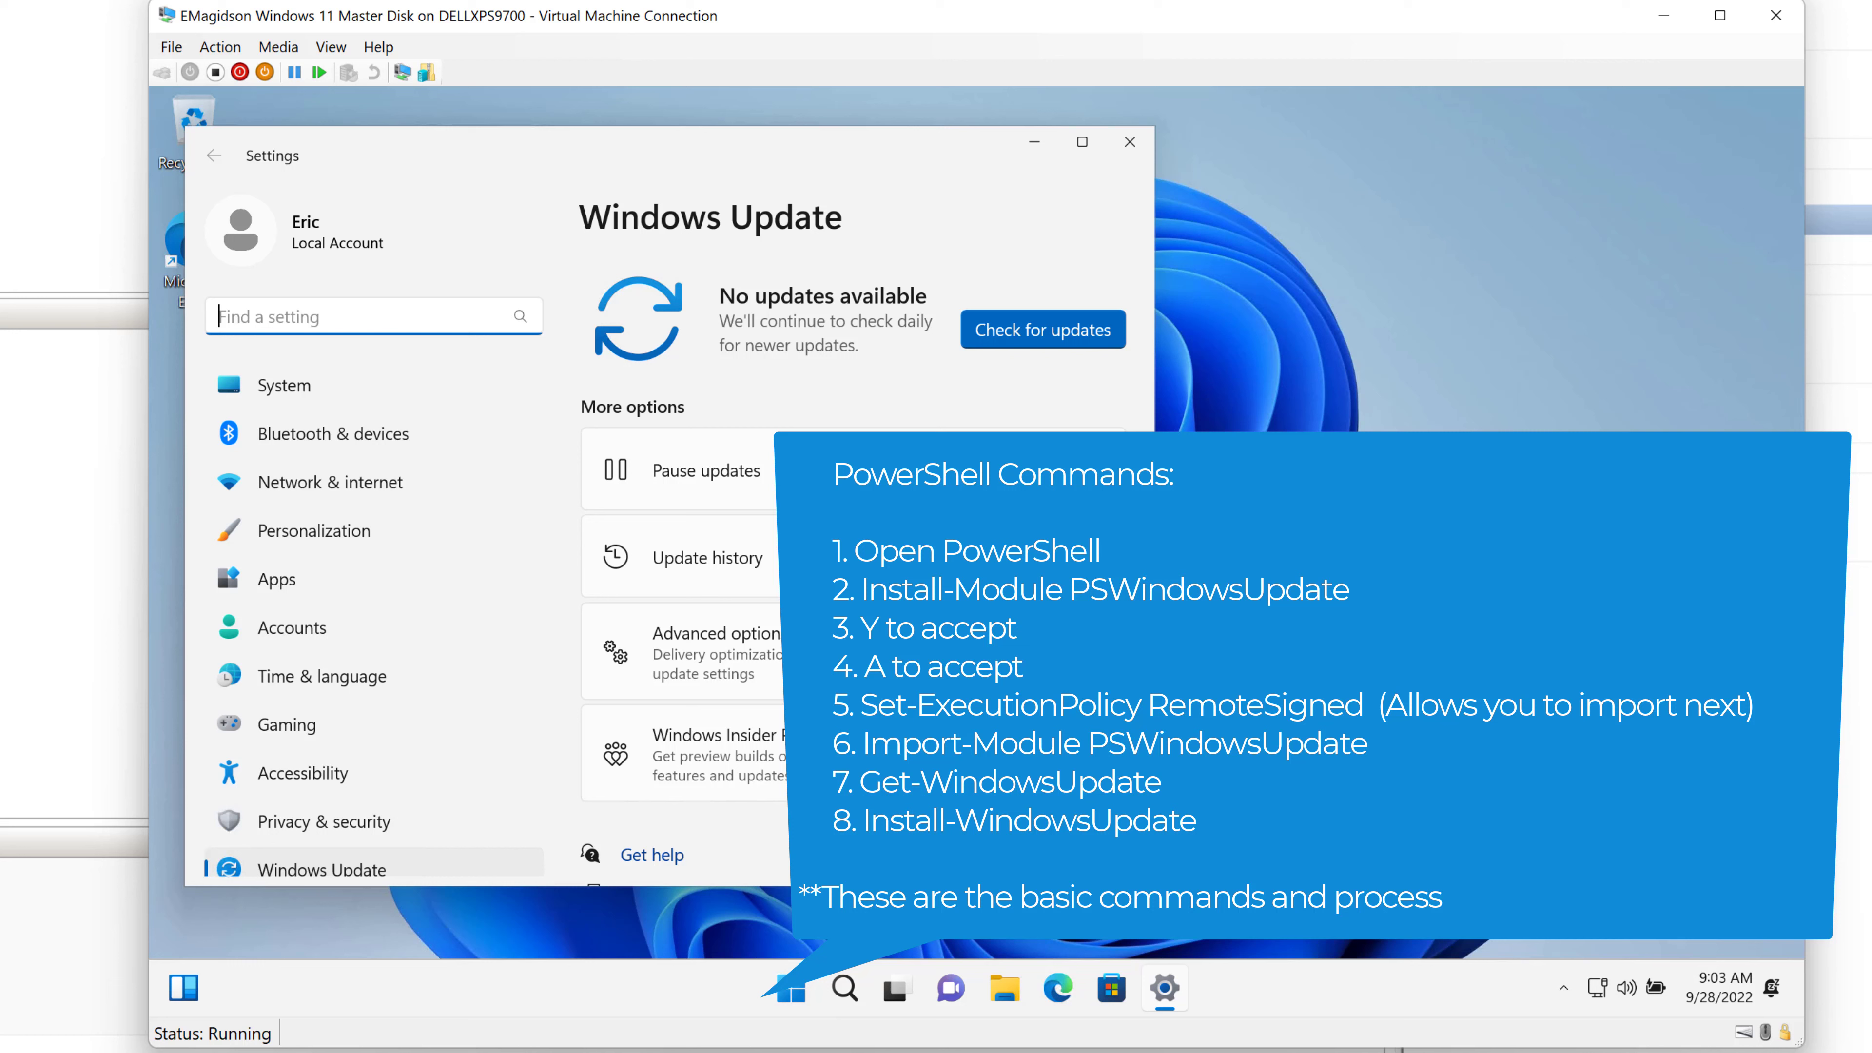
pyautogui.click(1050, 345)
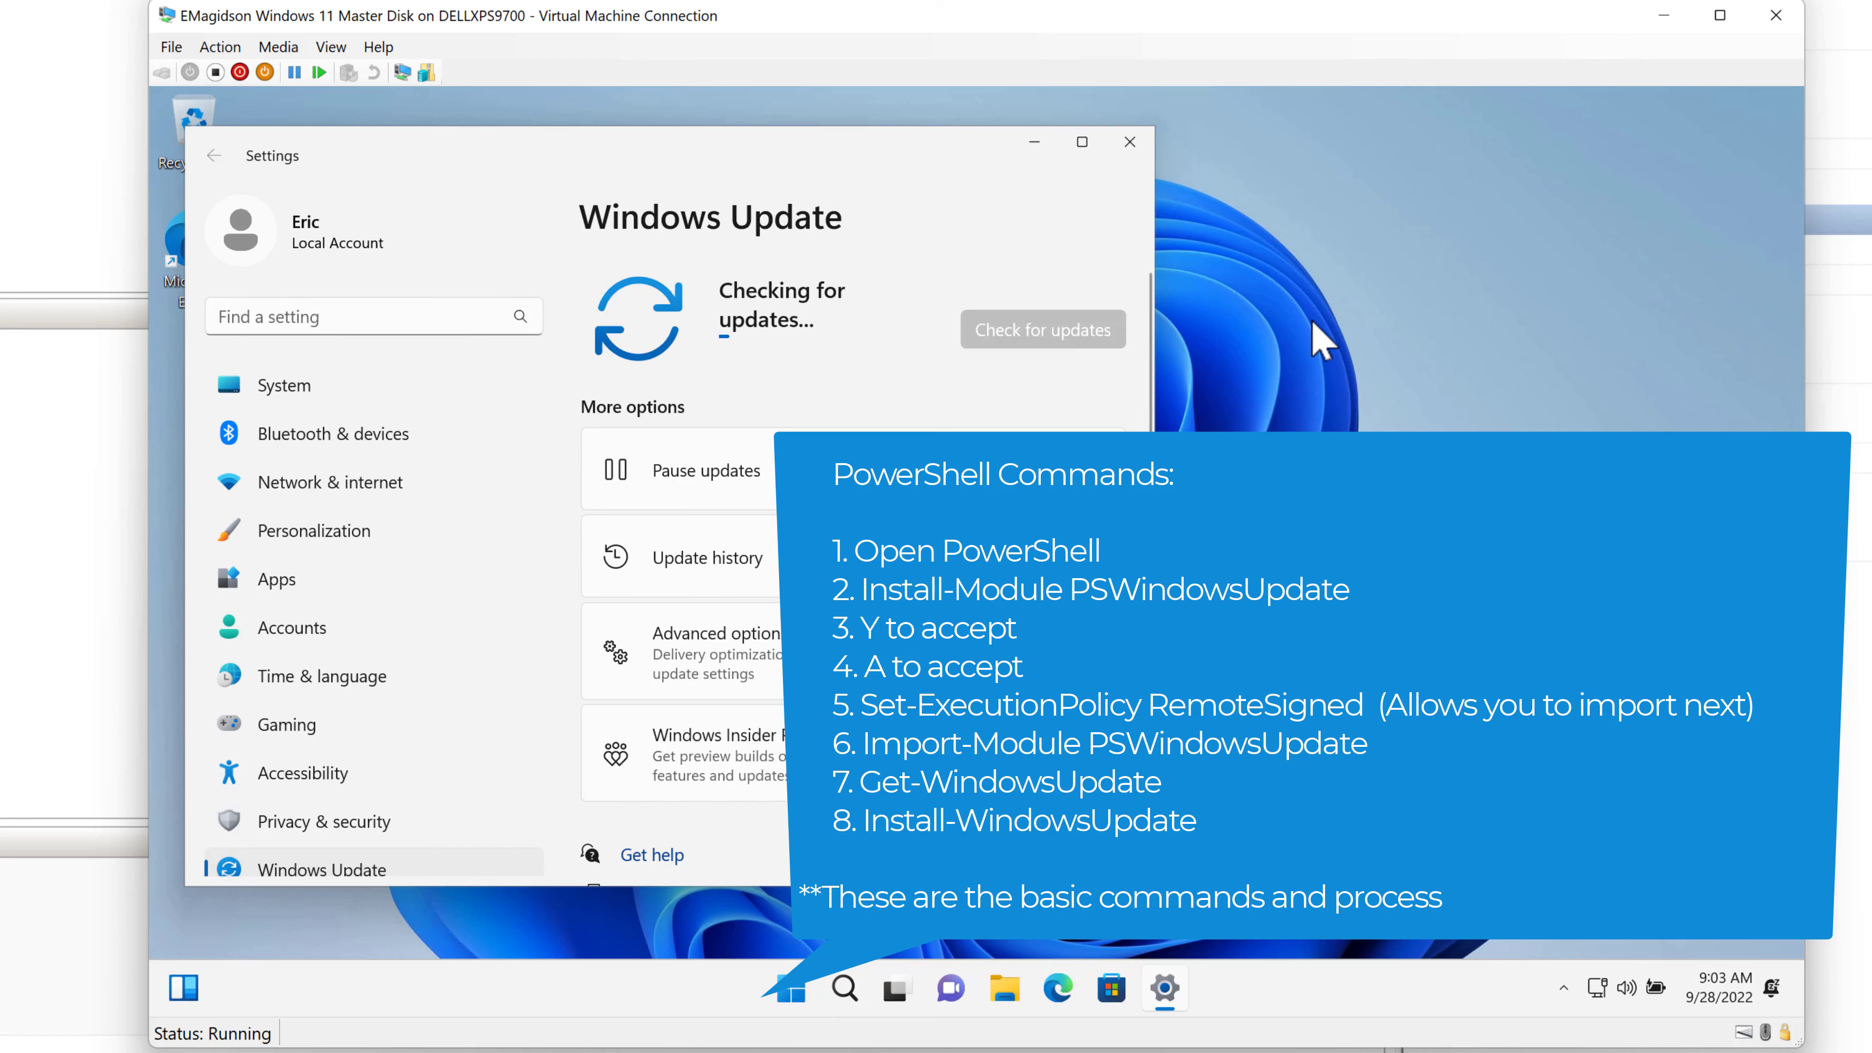